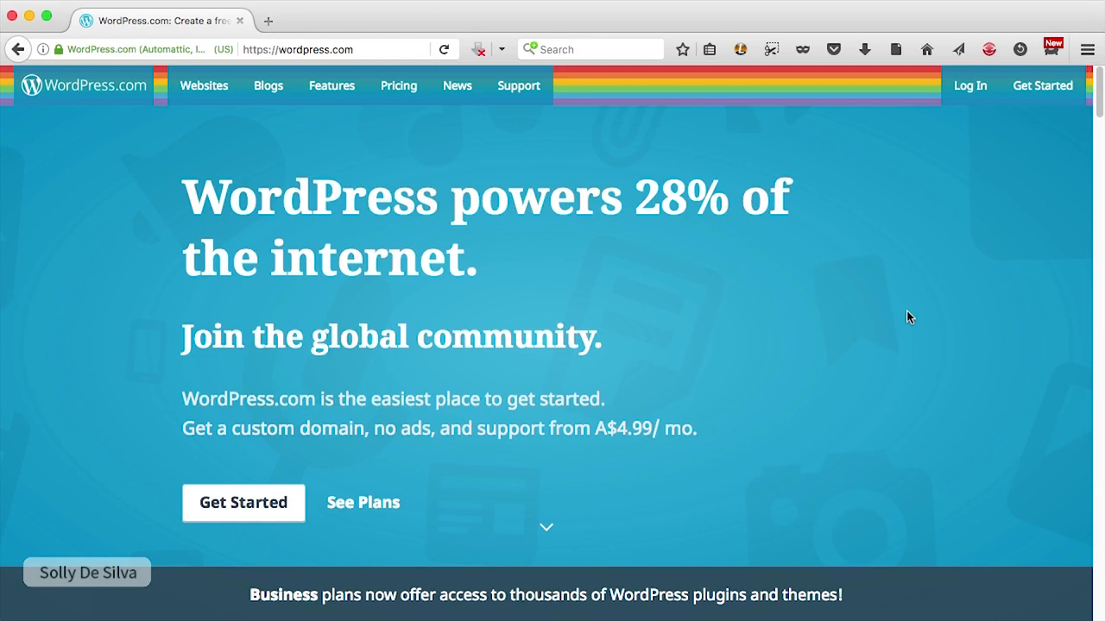
# Go to the blog at cmwpweb.wordpress.com and look over its home page.
pyautogui.click(355, 52)
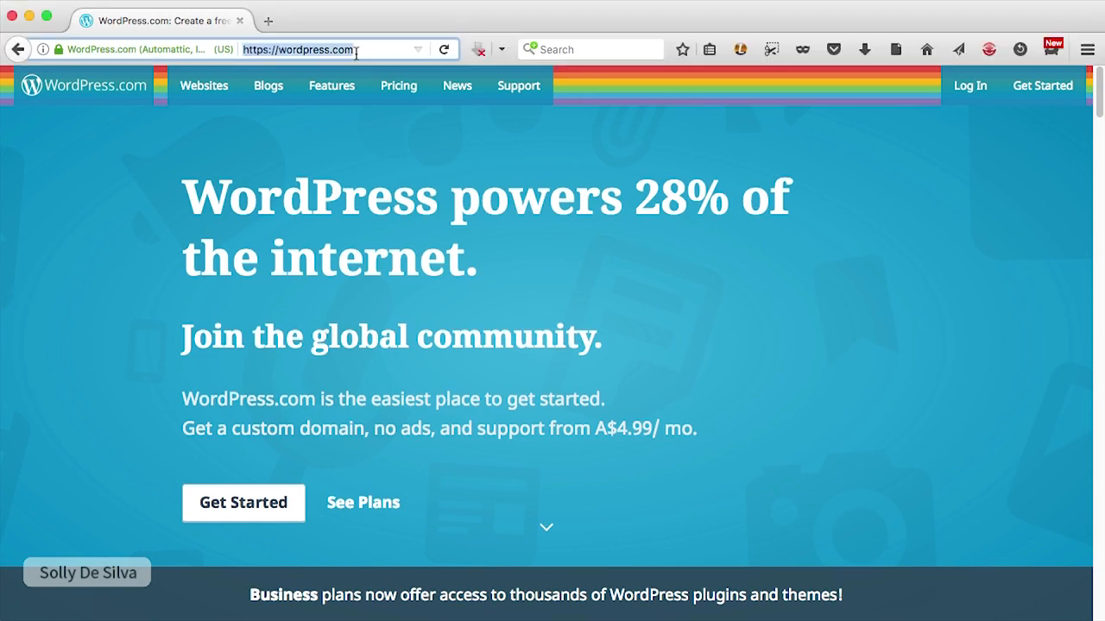
pyautogui.write('cmwpweb.wordpress.com')
pyautogui.press('Return')
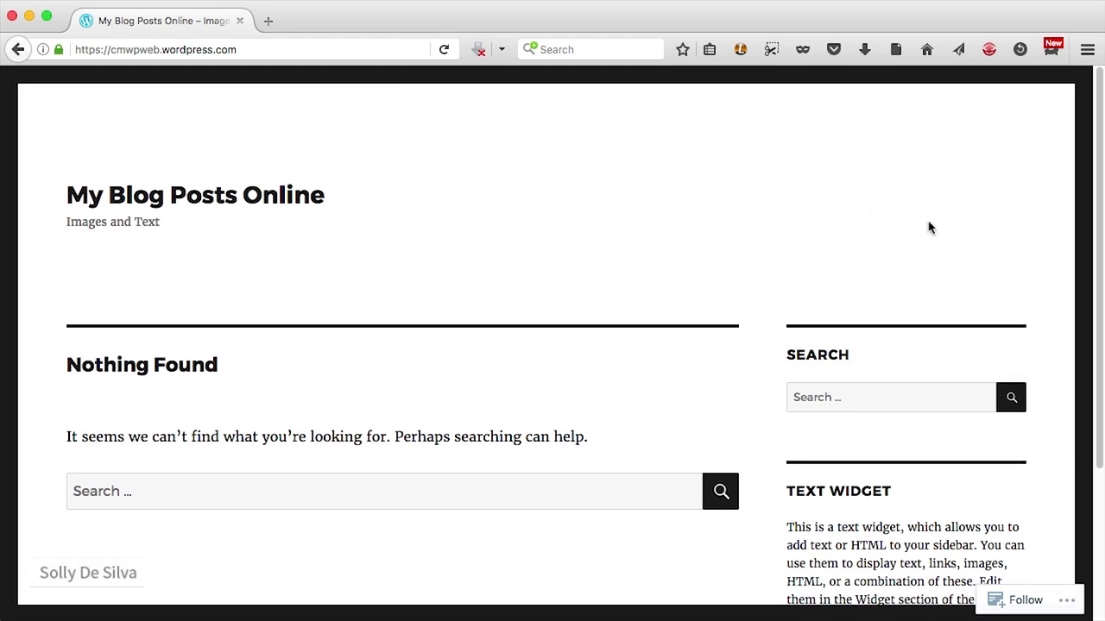
pyautogui.scroll(-5, 929, 227)
pyautogui.scroll(5, 930, 227)
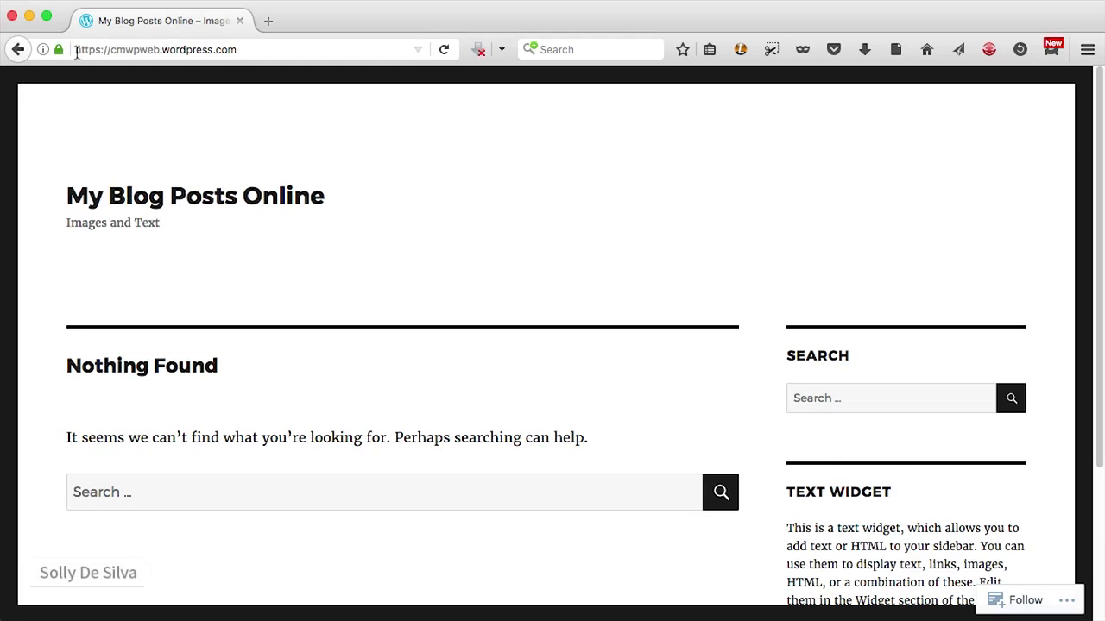
# Open the blog's admin login page by adding /wp-admin to the site address.
pyautogui.click(278, 47)
pyautogui.click(297, 47)
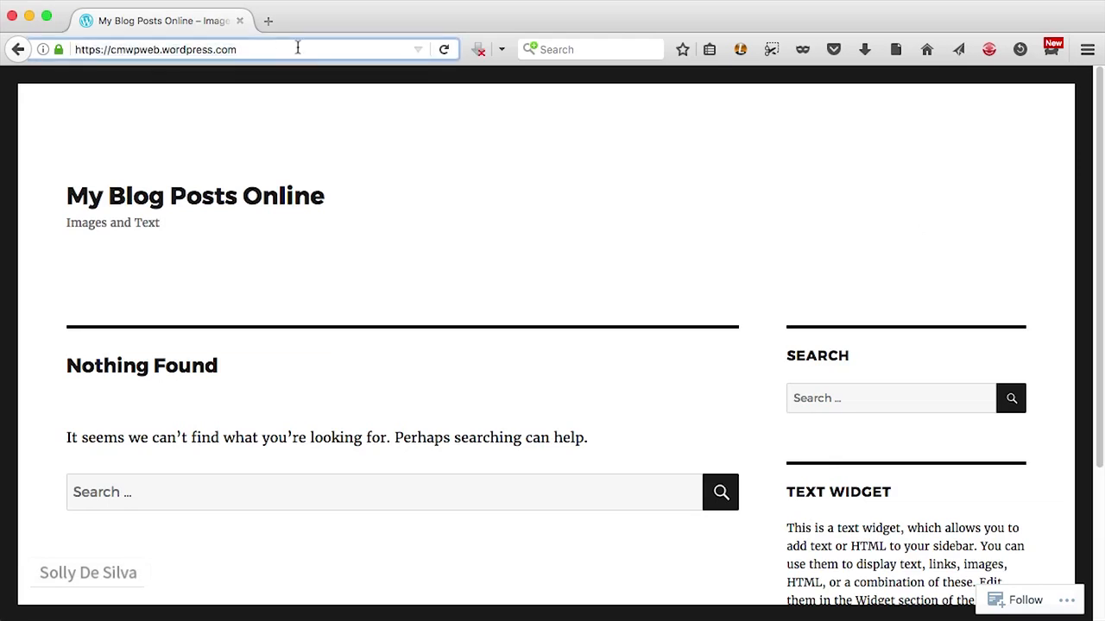
pyautogui.write('/')
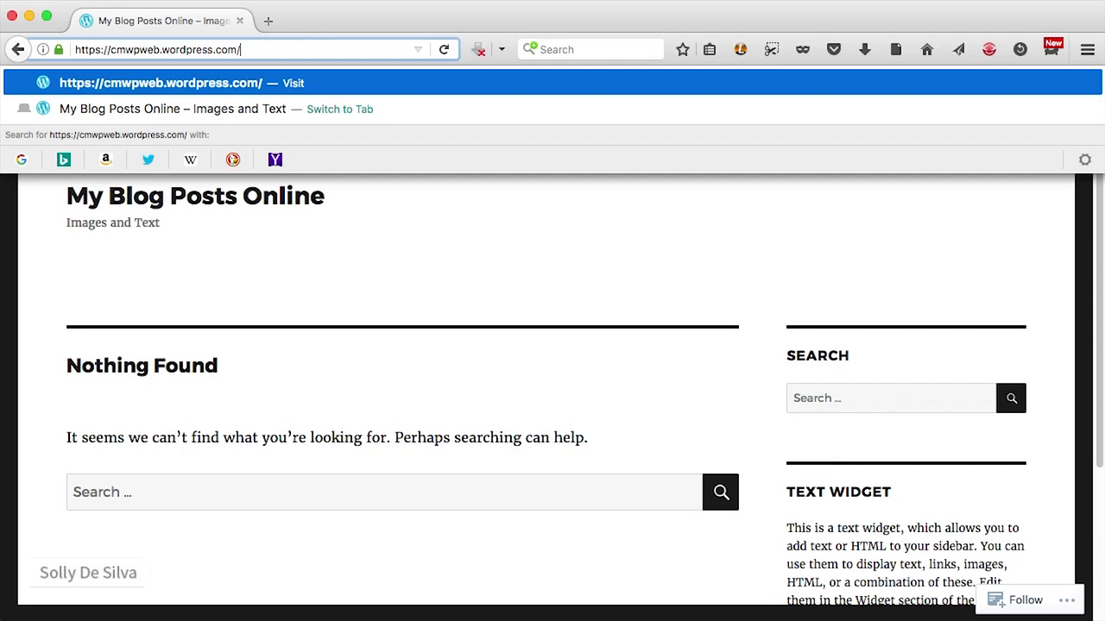
pyautogui.write('wp-admin')
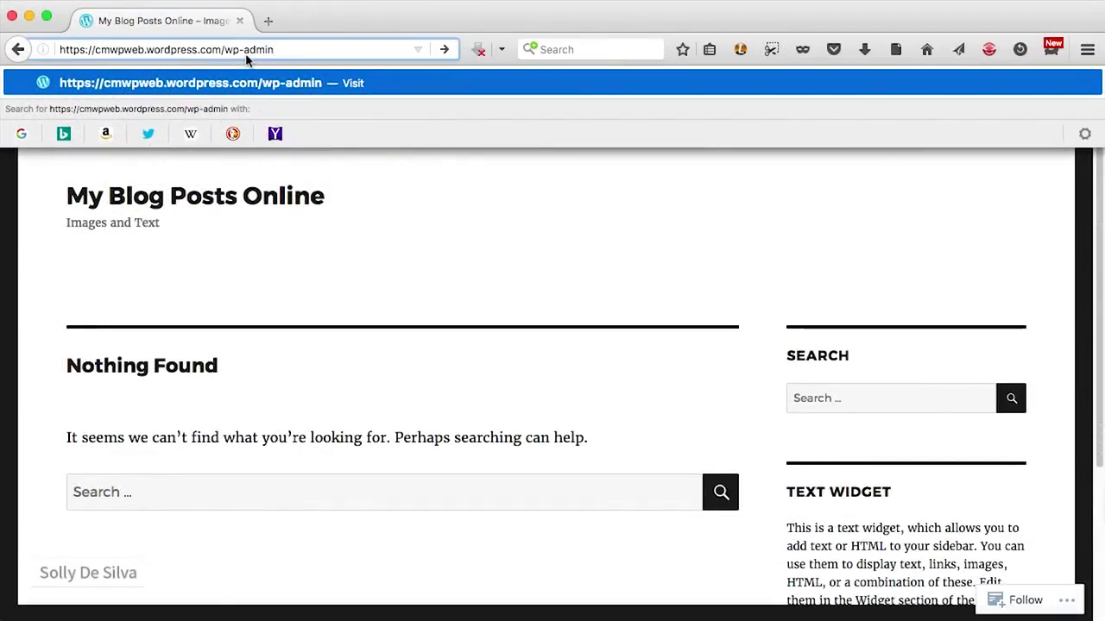
pyautogui.press('Return')
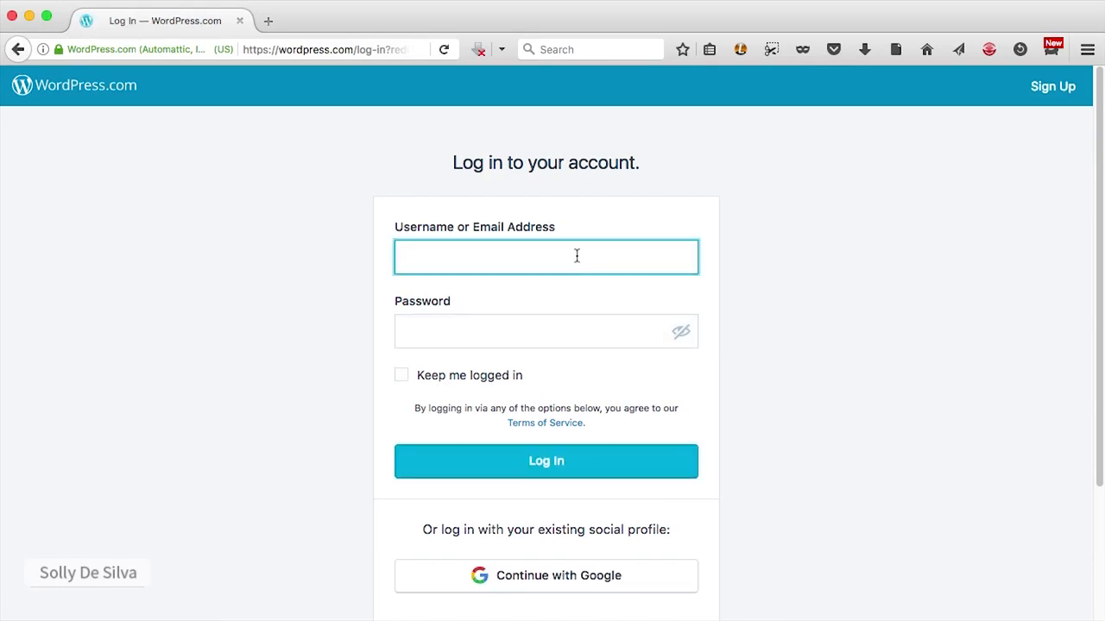
# Log in to the blog's dashboard with the account username and password.
pyautogui.write('cmwpweb')
pyautogui.click(556, 325)
pyautogui.click(493, 358)
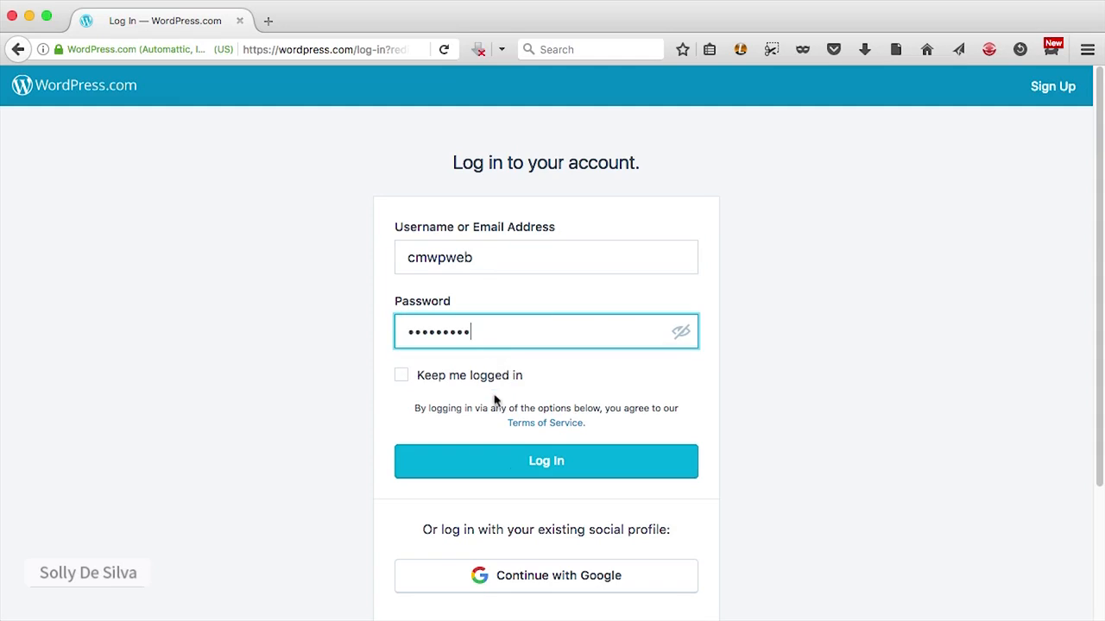
pyautogui.click(530, 481)
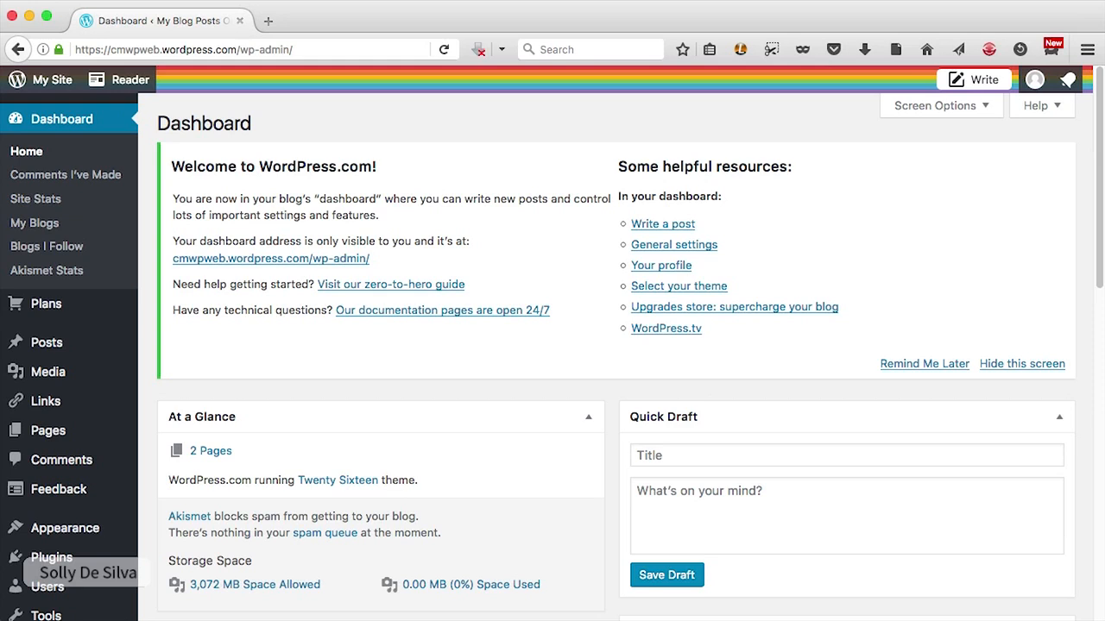
pyautogui.scroll(-3, 93, 276)
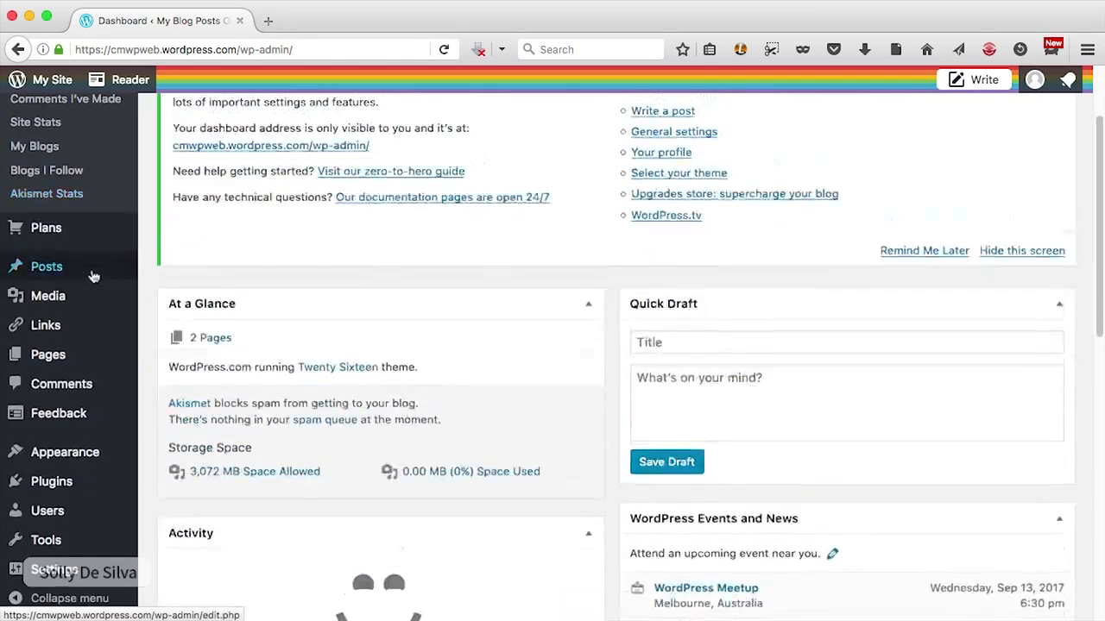
pyautogui.scroll(-3, 93, 276)
pyautogui.moveTo(69, 282)
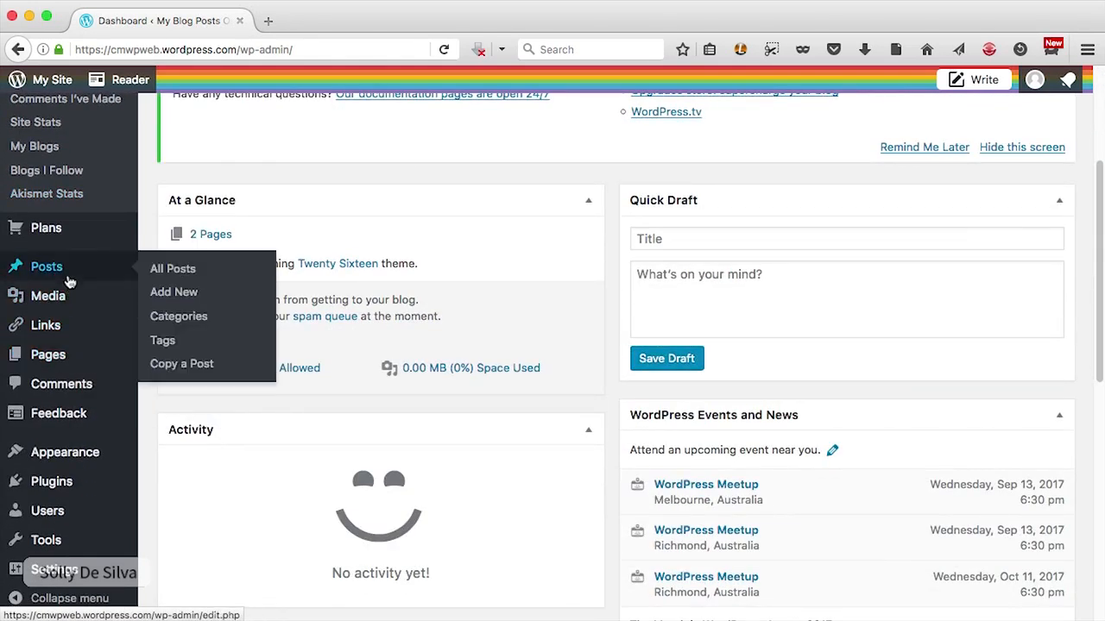
pyautogui.moveTo(86, 466)
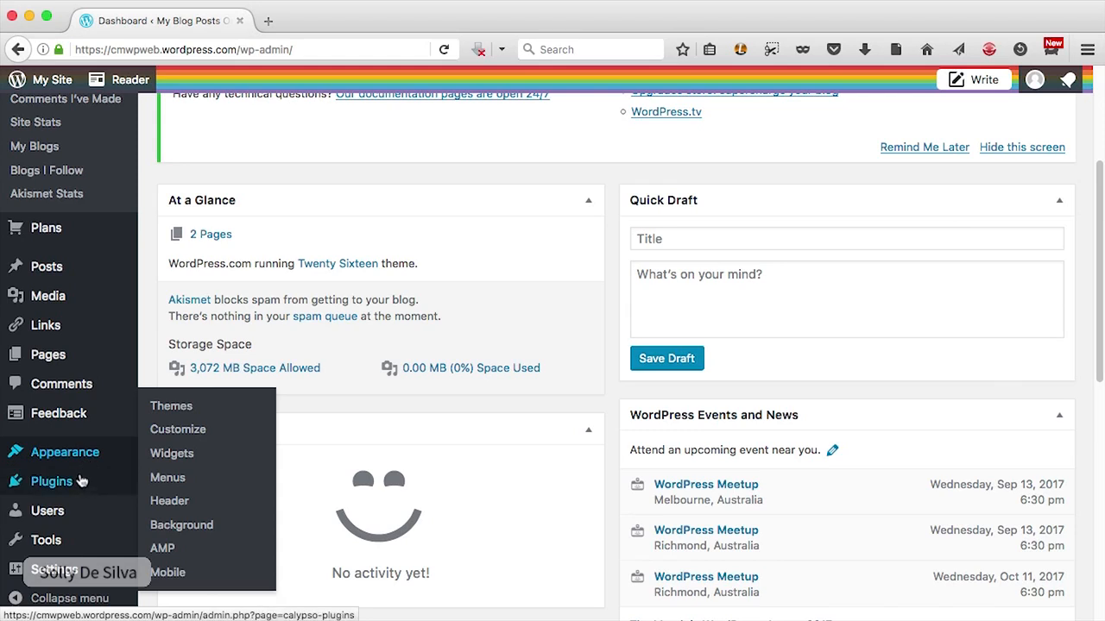
pyautogui.scroll(6, 608, 395)
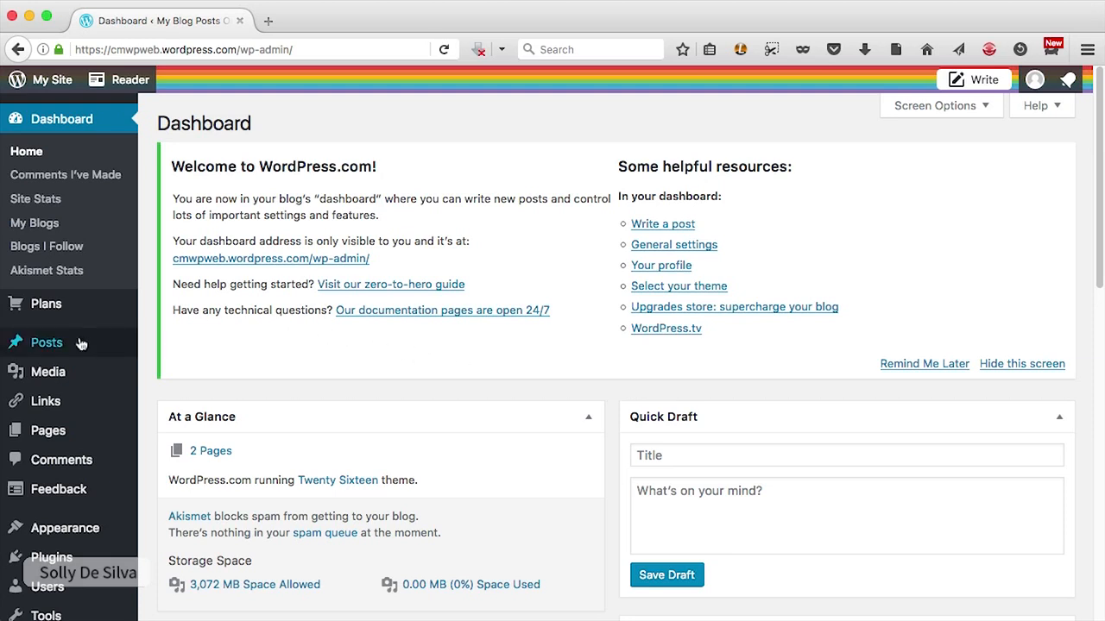
# Create a new blog post and title it "Digital Stories".
pyautogui.moveTo(79, 344)
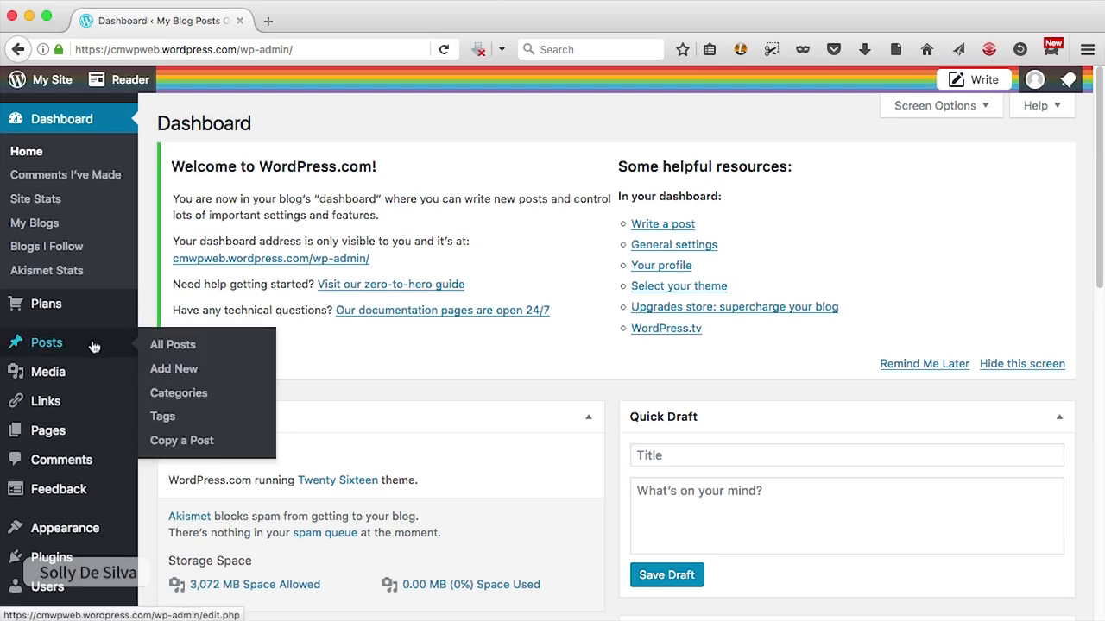
pyautogui.click(185, 370)
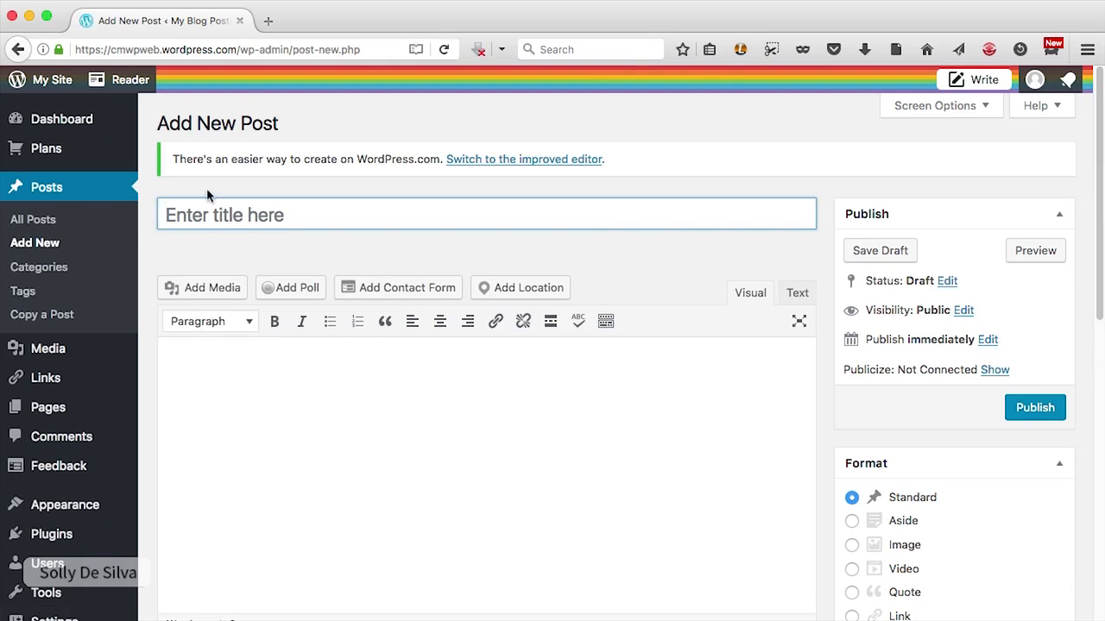
pyautogui.write('Digital')
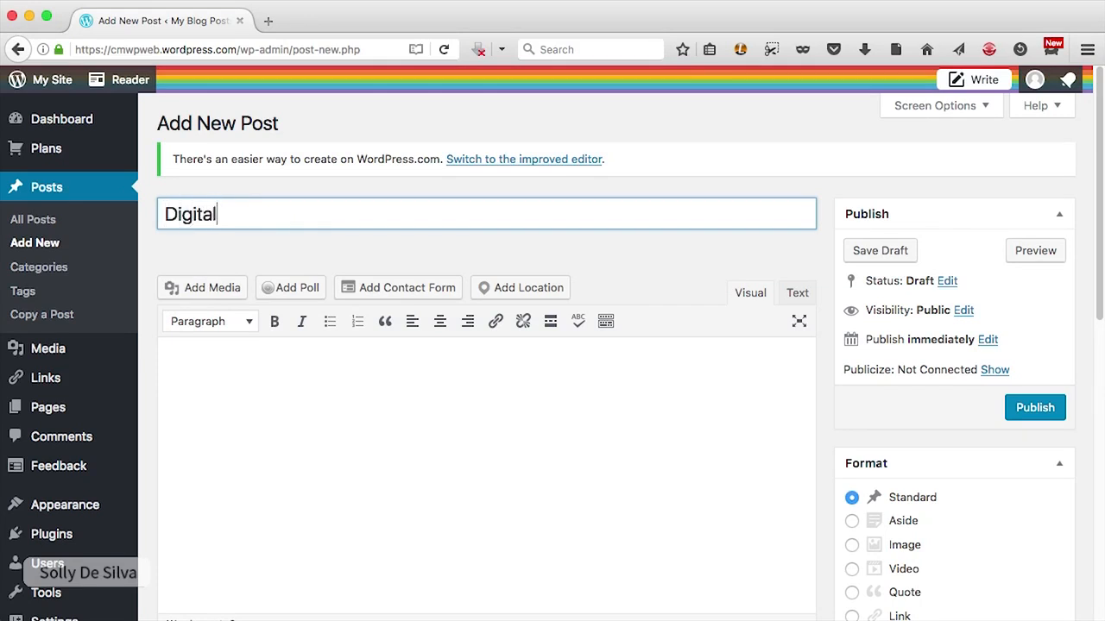
pyautogui.write(' Stories')
# Paste the copied lorem ipsum text into the body of the Digital Stories post.
pyautogui.click(265, 374)
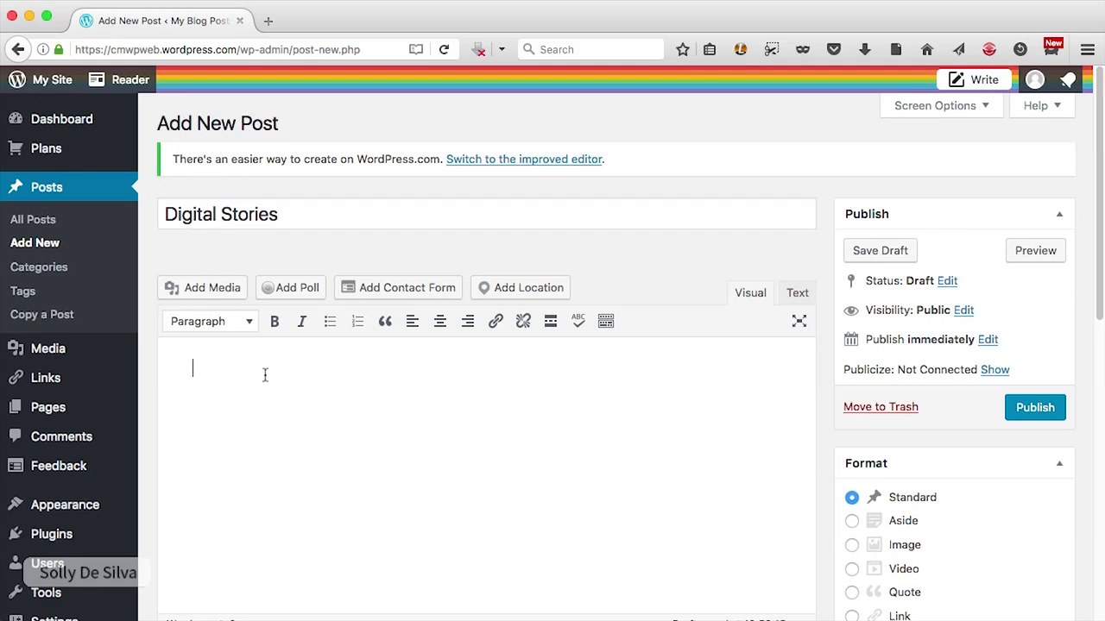
pyautogui.rightClick(265, 375)
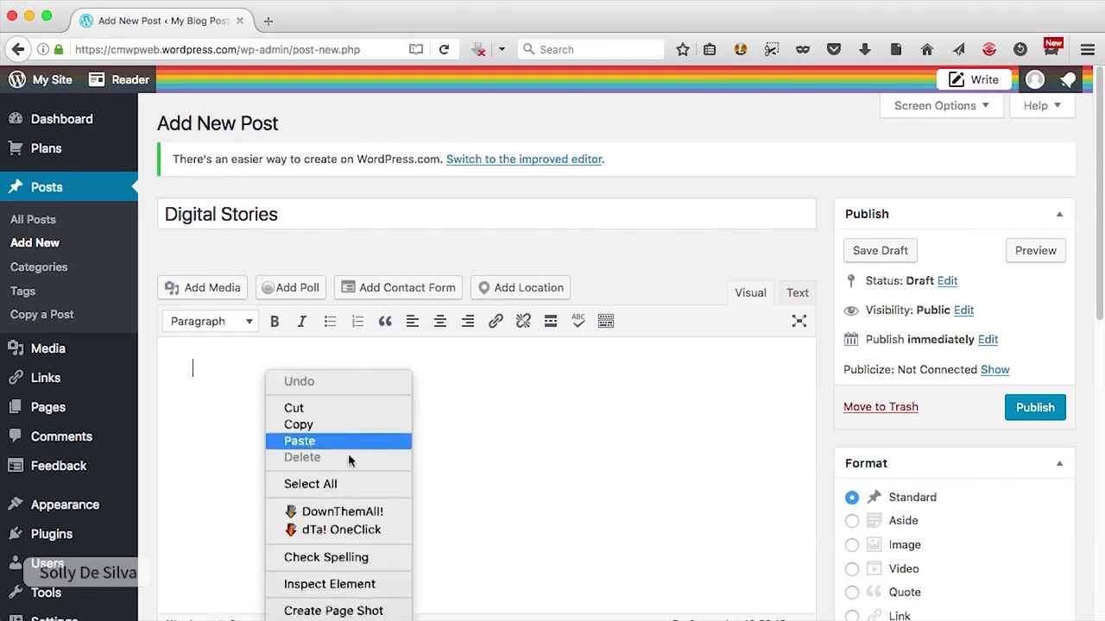
pyautogui.click(308, 443)
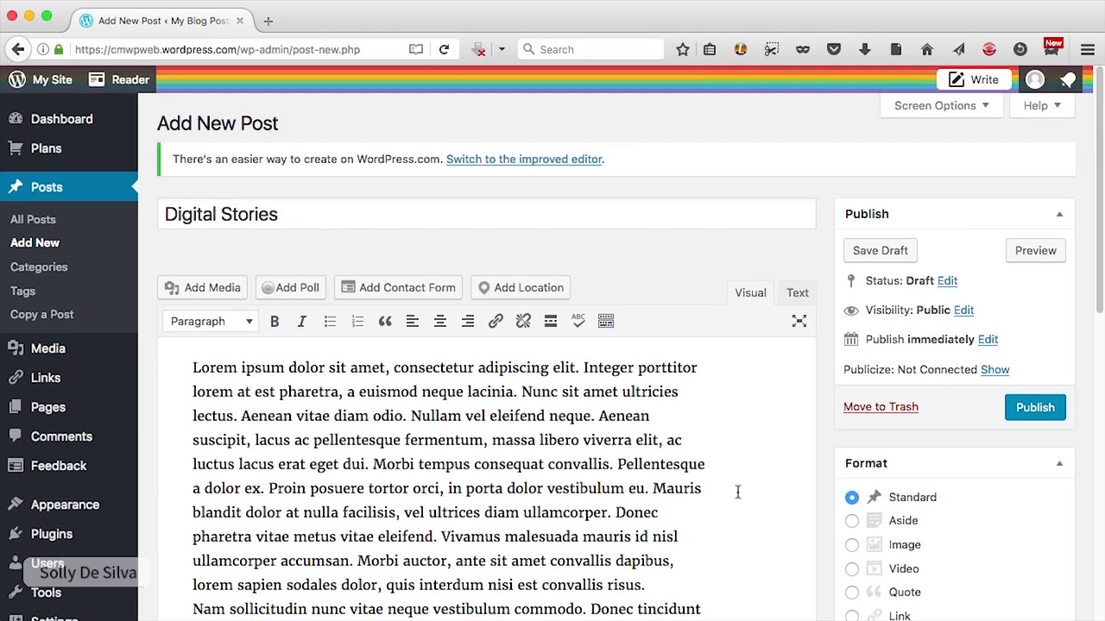
# Start a new paragraph before "Curabitur nisi velit" in the post body and publish the post.
pyautogui.scroll(-5, 809, 486)
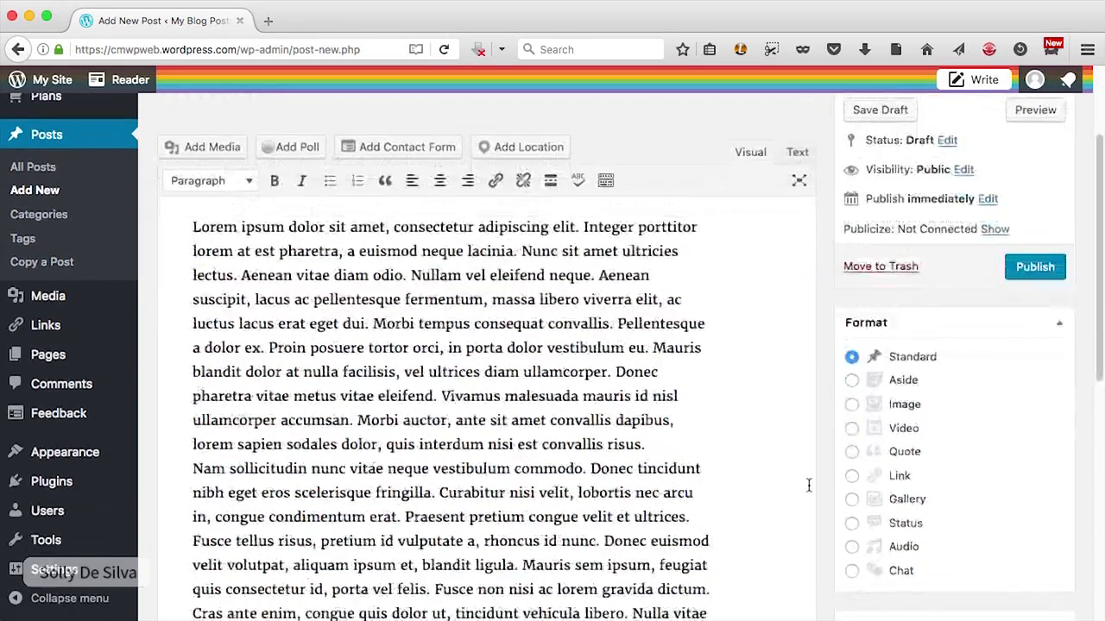
pyautogui.scroll(3, 808, 486)
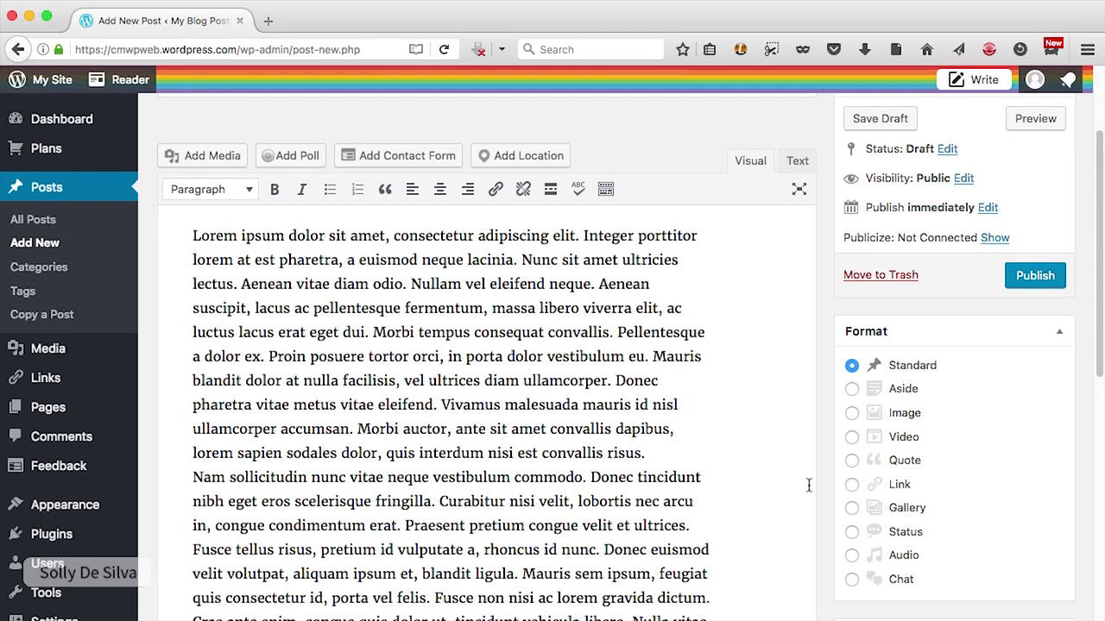
pyautogui.scroll(-2, 808, 486)
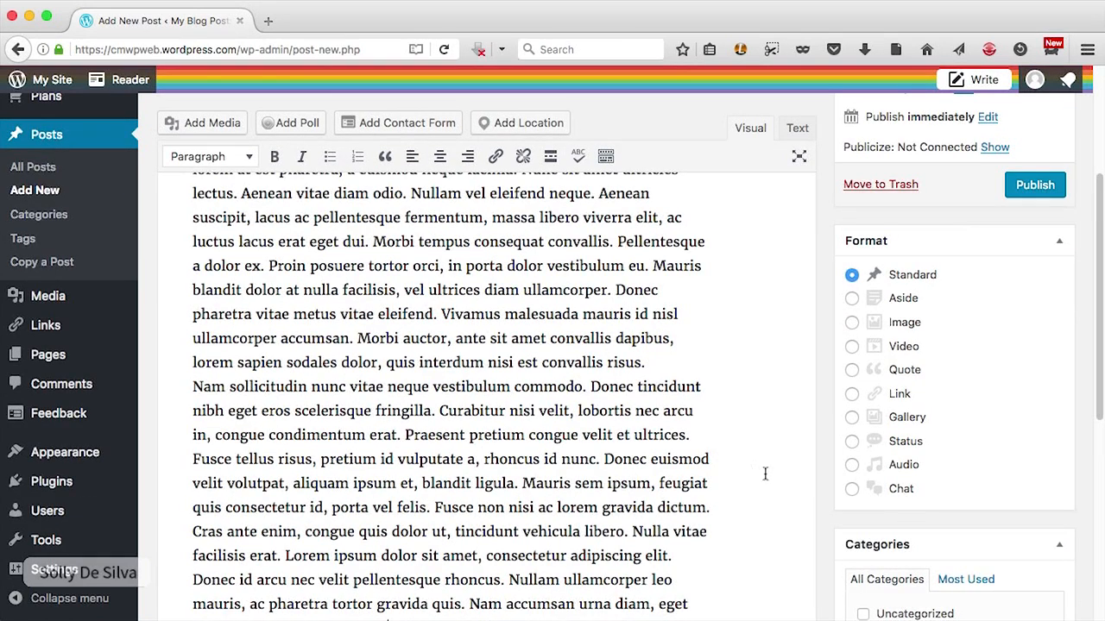
pyautogui.click(440, 412)
pyautogui.press('Return')
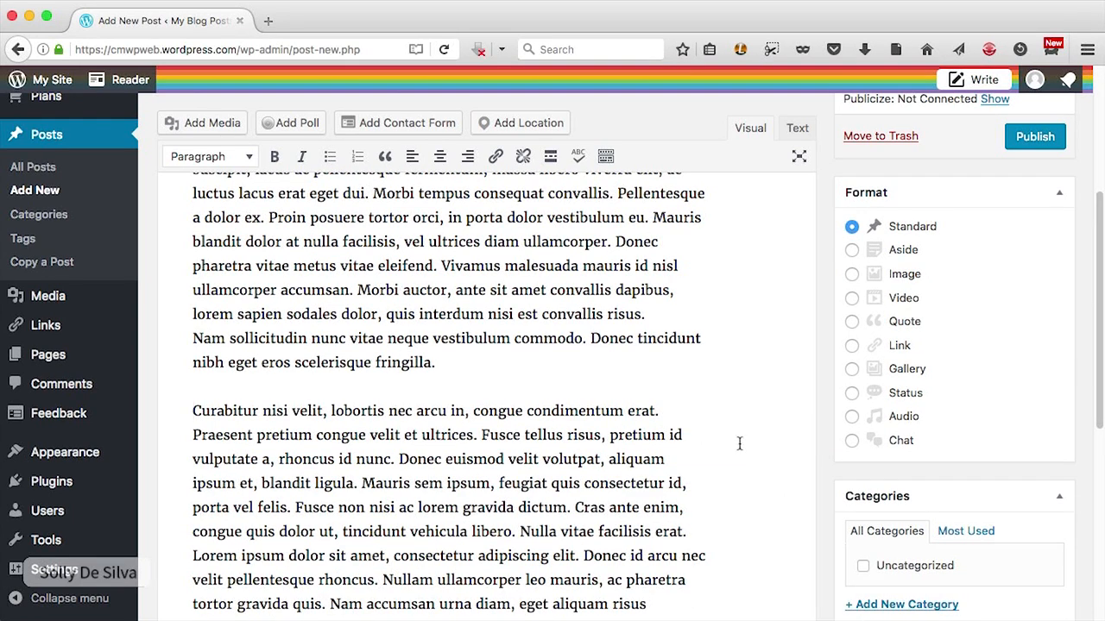
pyautogui.scroll(4, 739, 444)
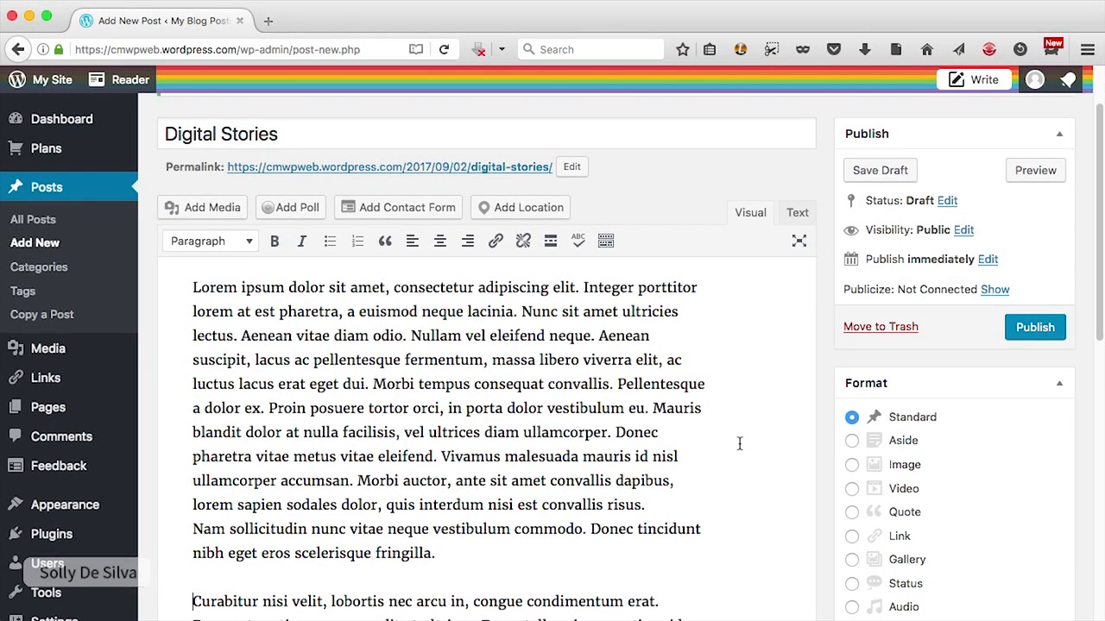
pyautogui.click(1025, 338)
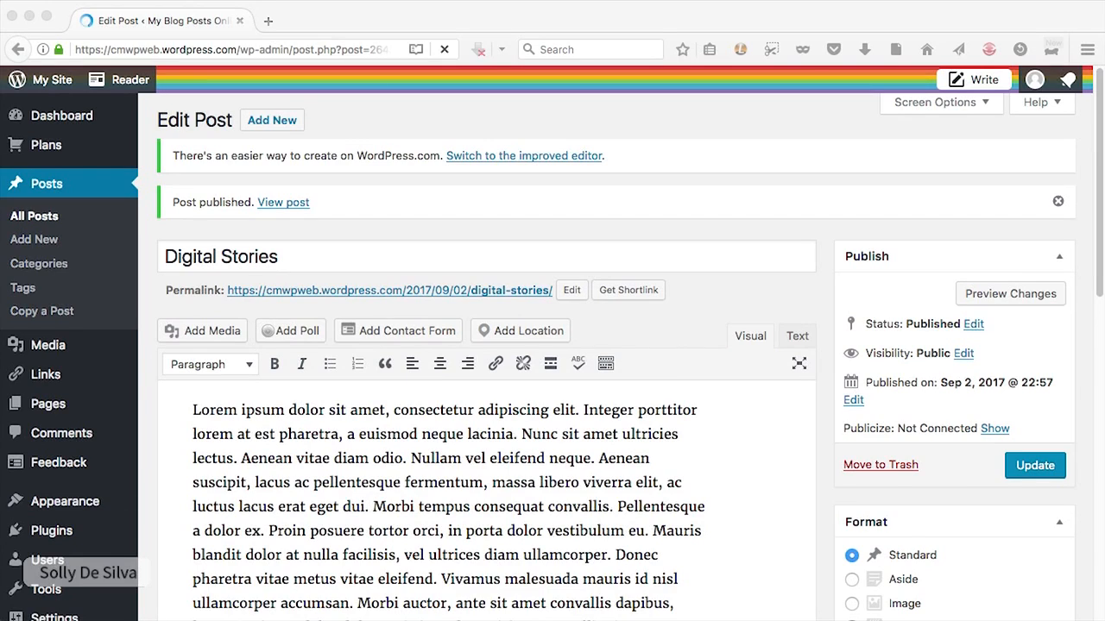
# Open cmwpweb.wordpress.com in a new browser tab and examine how the Digital Stories post appears on the blog.
pyautogui.click(270, 21)
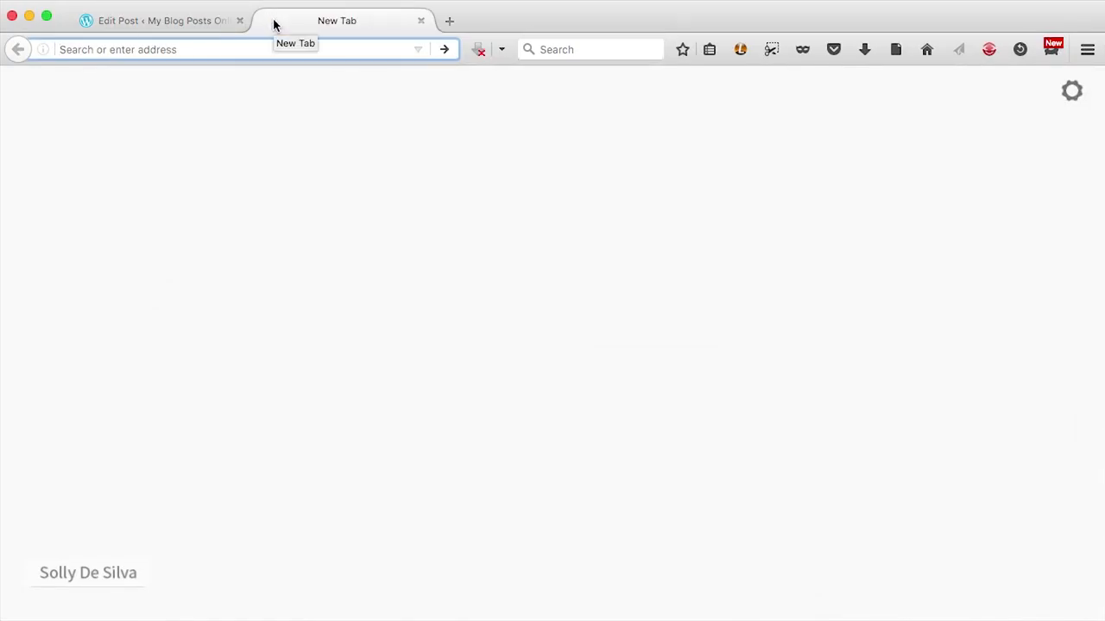
pyautogui.write('cmwpweb.wordpress.com')
pyautogui.press('Return')
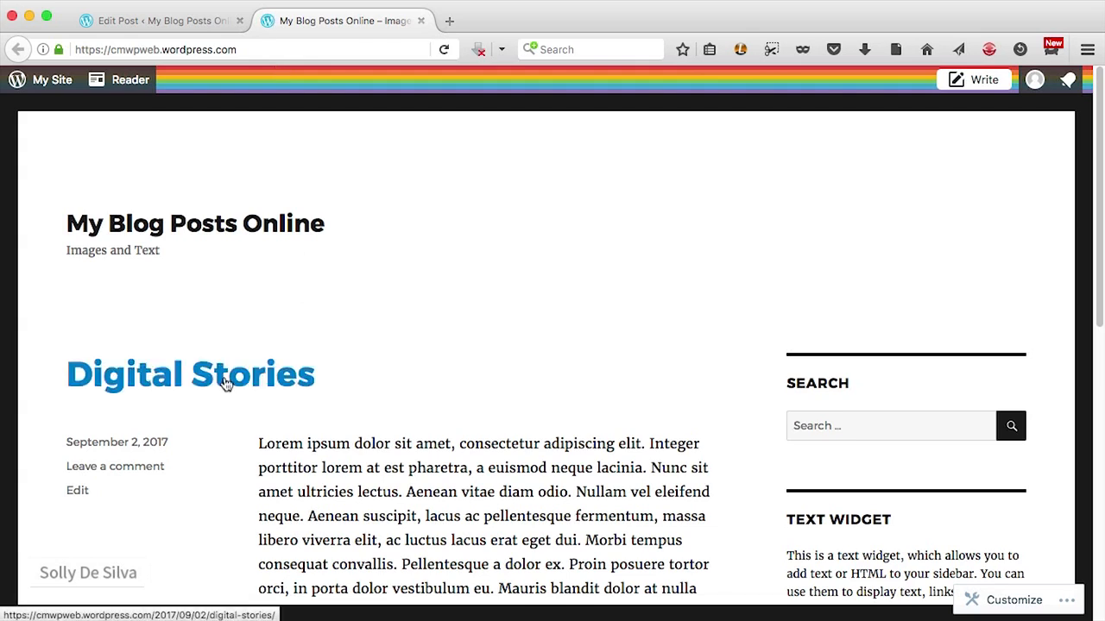
pyautogui.scroll(-2, 571, 397)
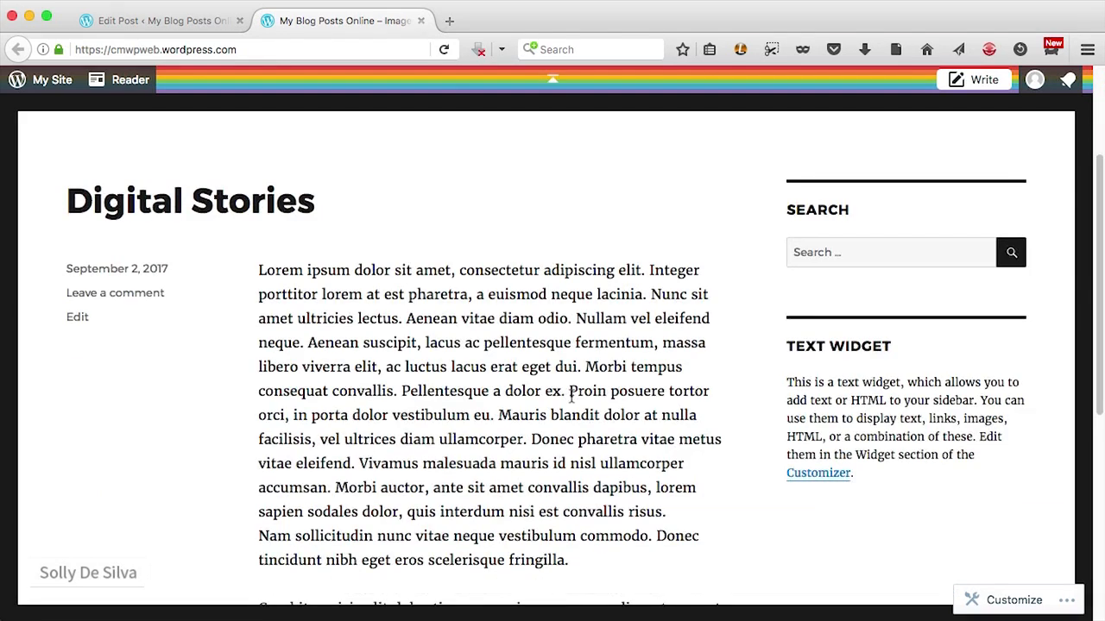
# Return to the post editor and create another new post titled "Social Media & Images".
pyautogui.click(190, 26)
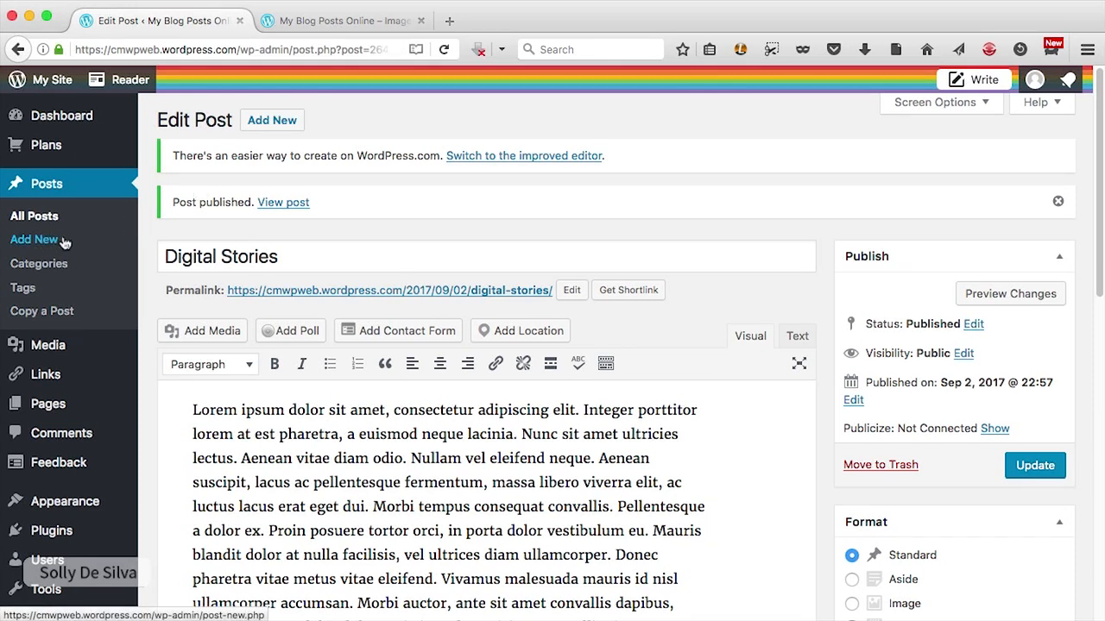
pyautogui.click(291, 126)
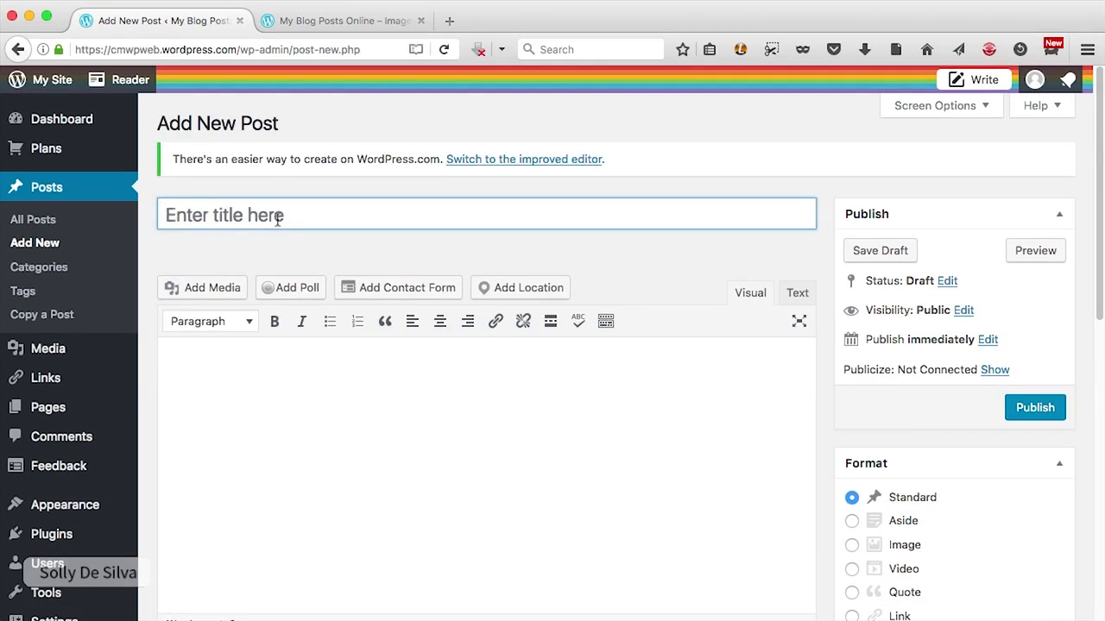
pyautogui.write('Social Media & Images')
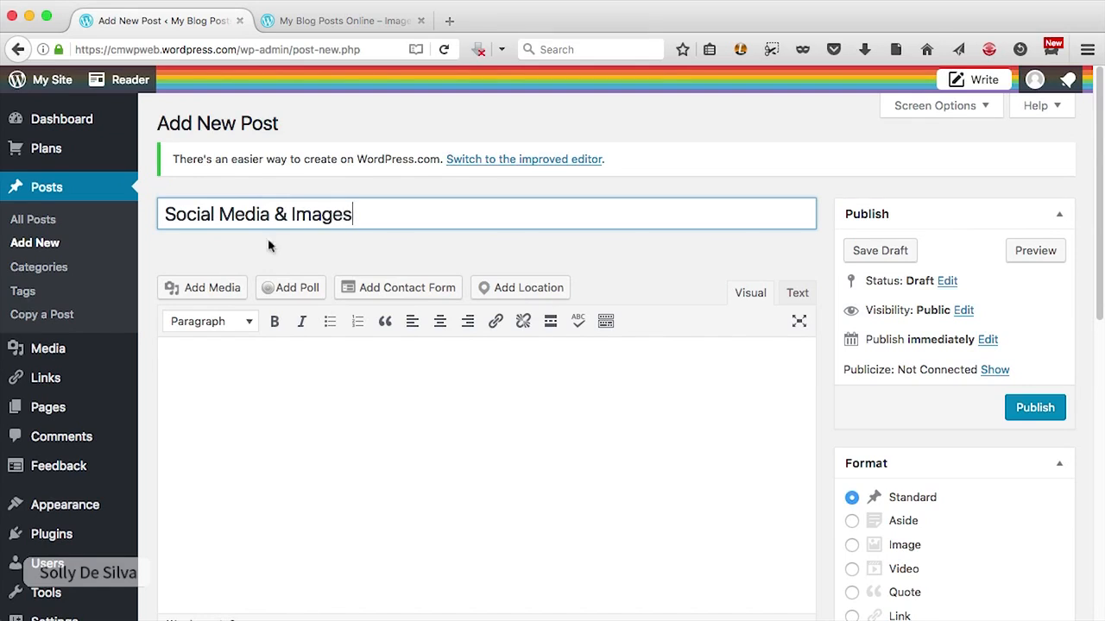
# Paste the copied lorem ipsum text into the post body and start a new paragraph before "Donec tincidunt nibh".
pyautogui.rightClick(226, 371)
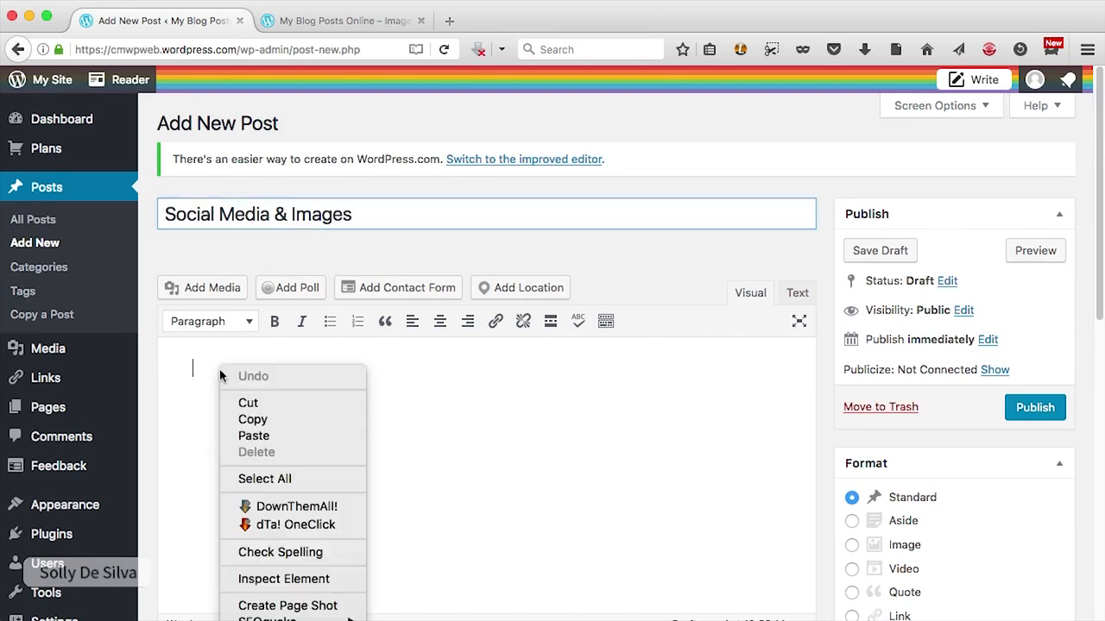
pyautogui.click(270, 436)
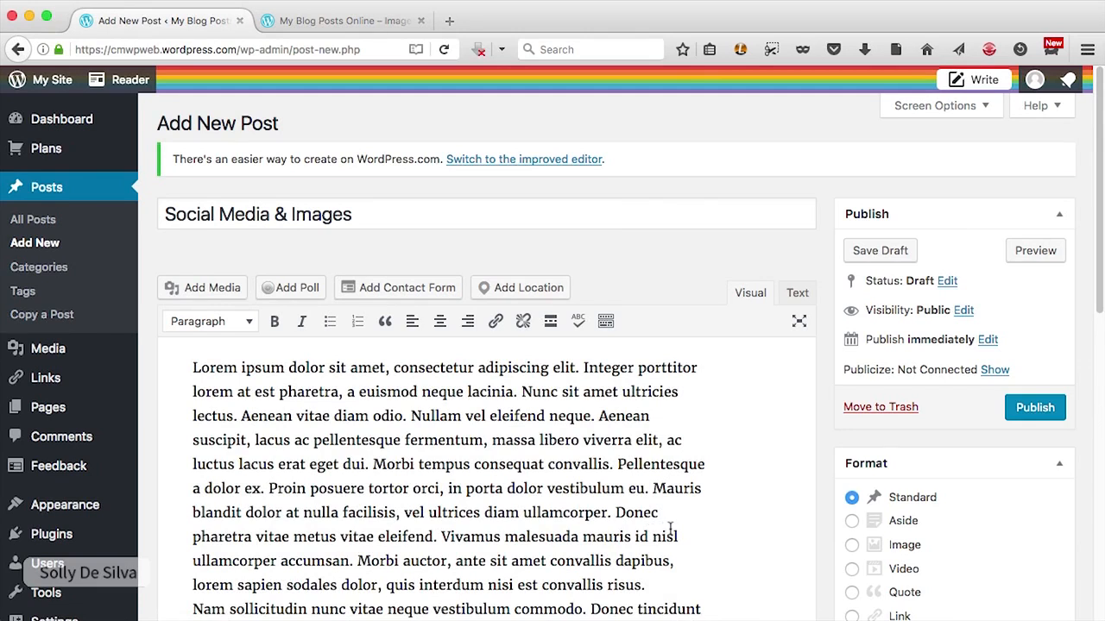
pyautogui.scroll(-3, 670, 528)
pyautogui.click(592, 435)
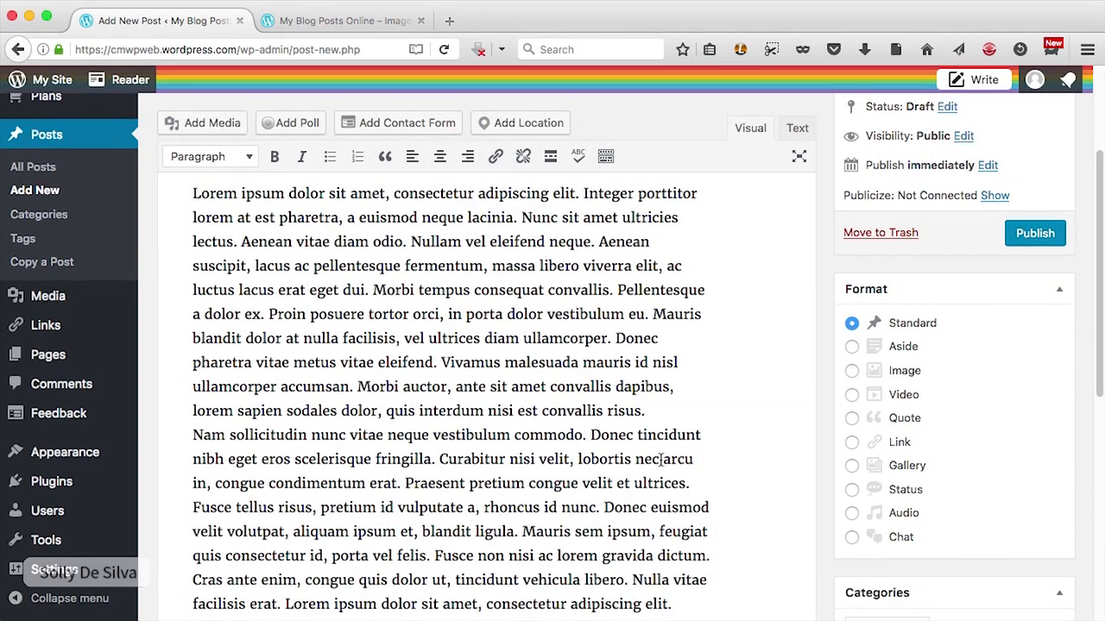
pyautogui.press('Return')
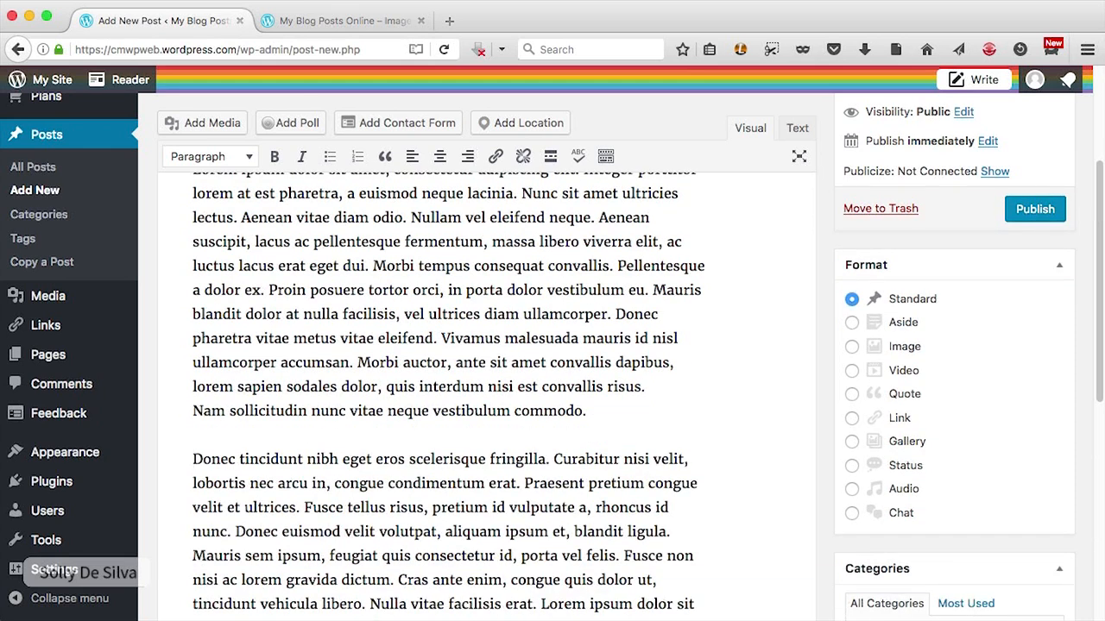
# Upload blog-image1.jpg from the Desktop folder to the media library for the Social Media & Images post.
pyautogui.scroll(5, 637, 349)
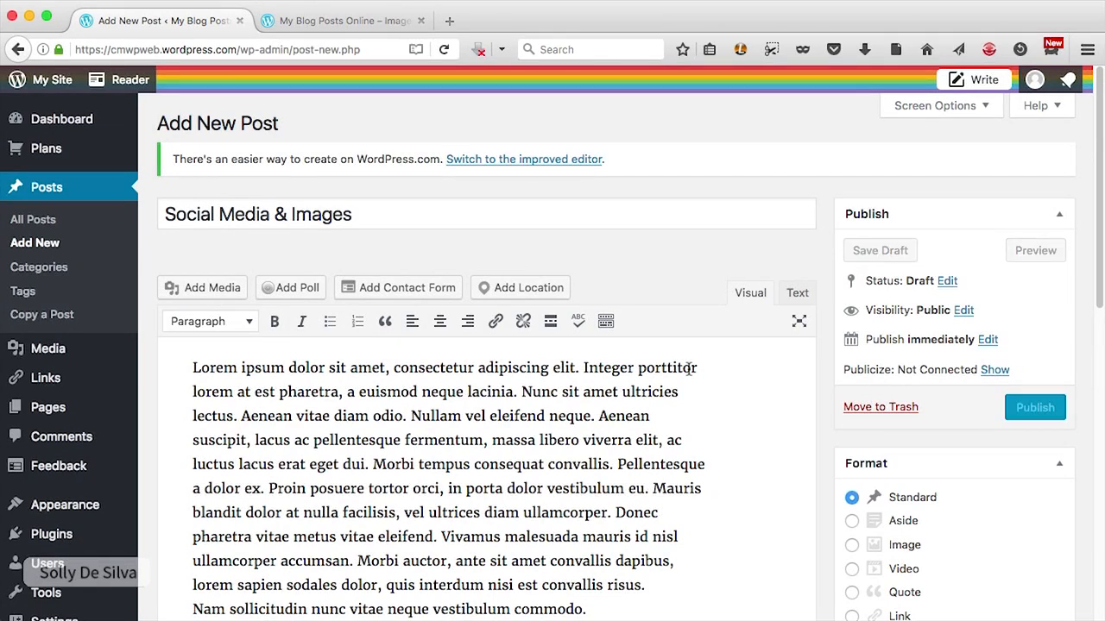
pyautogui.click(222, 297)
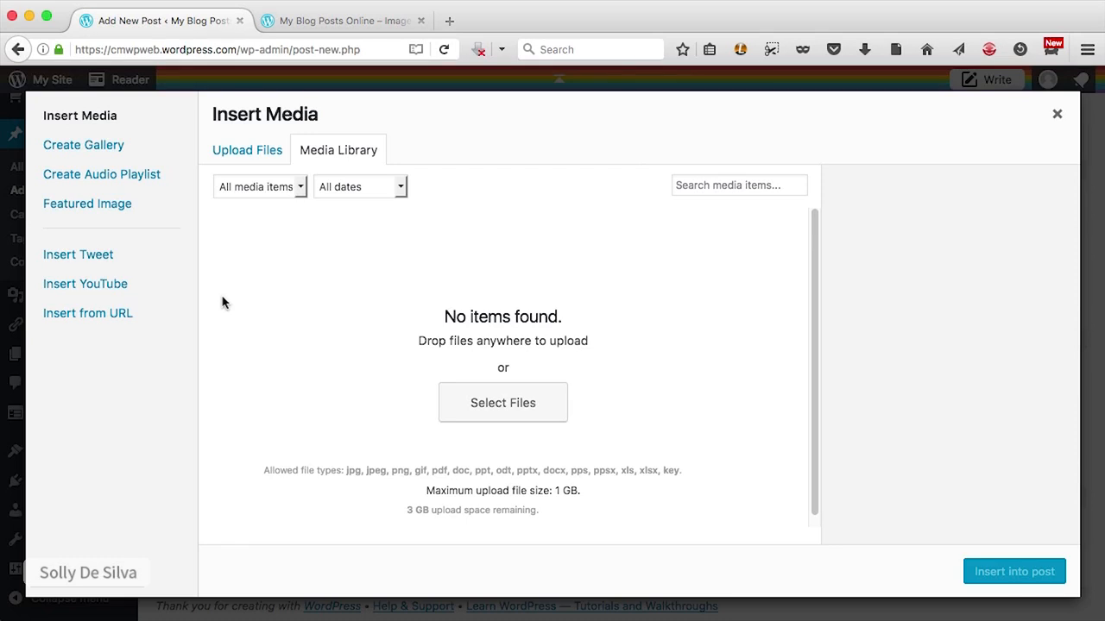
pyautogui.click(497, 420)
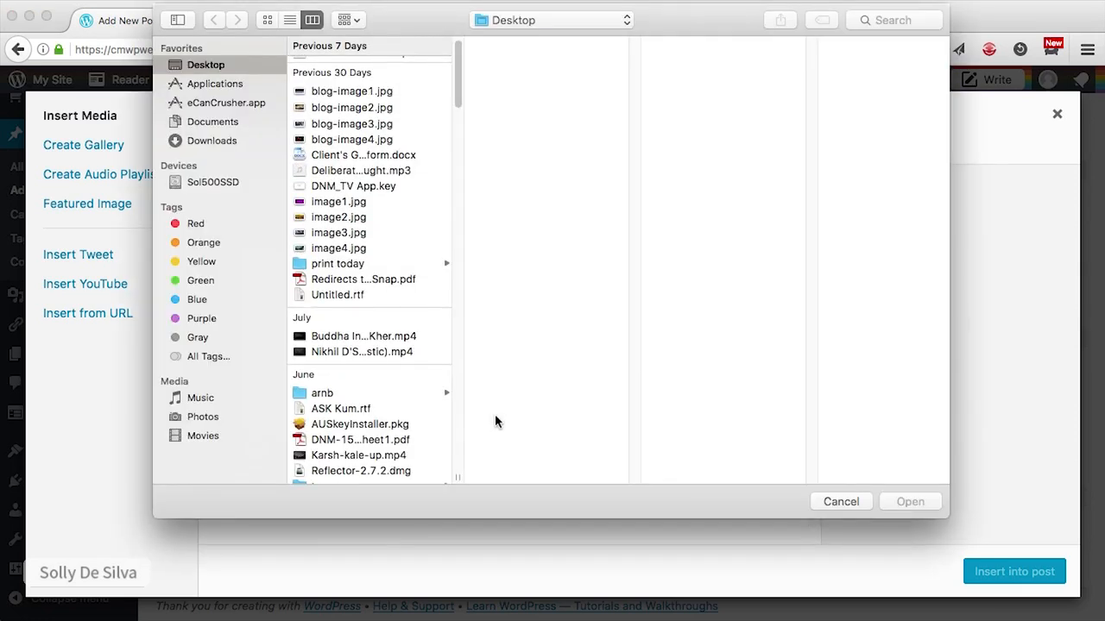
pyautogui.click(366, 106)
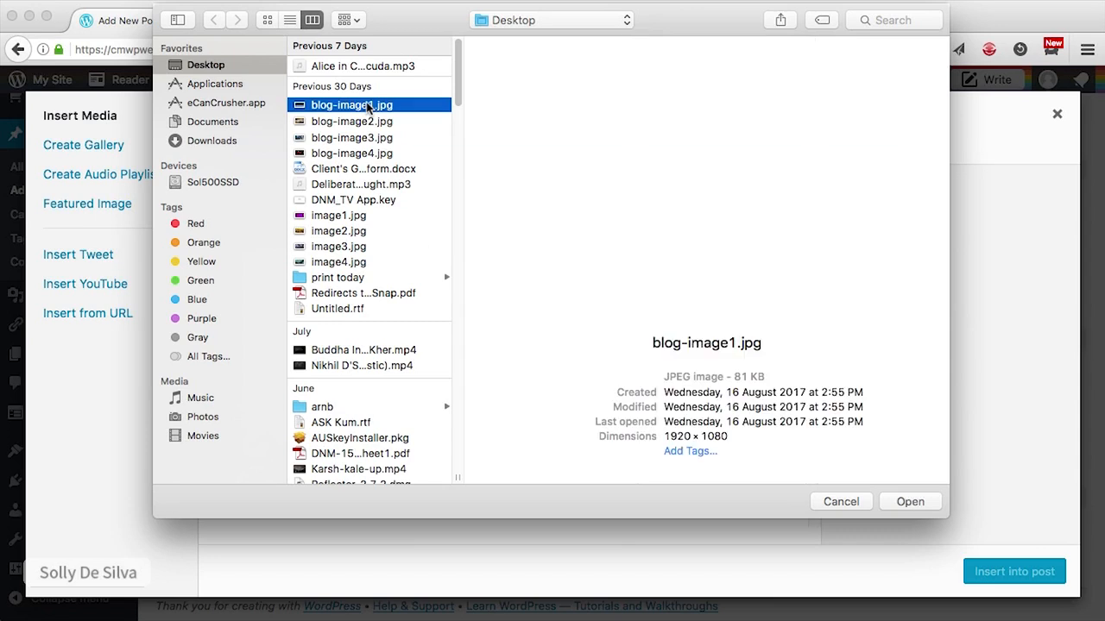
pyautogui.click(910, 501)
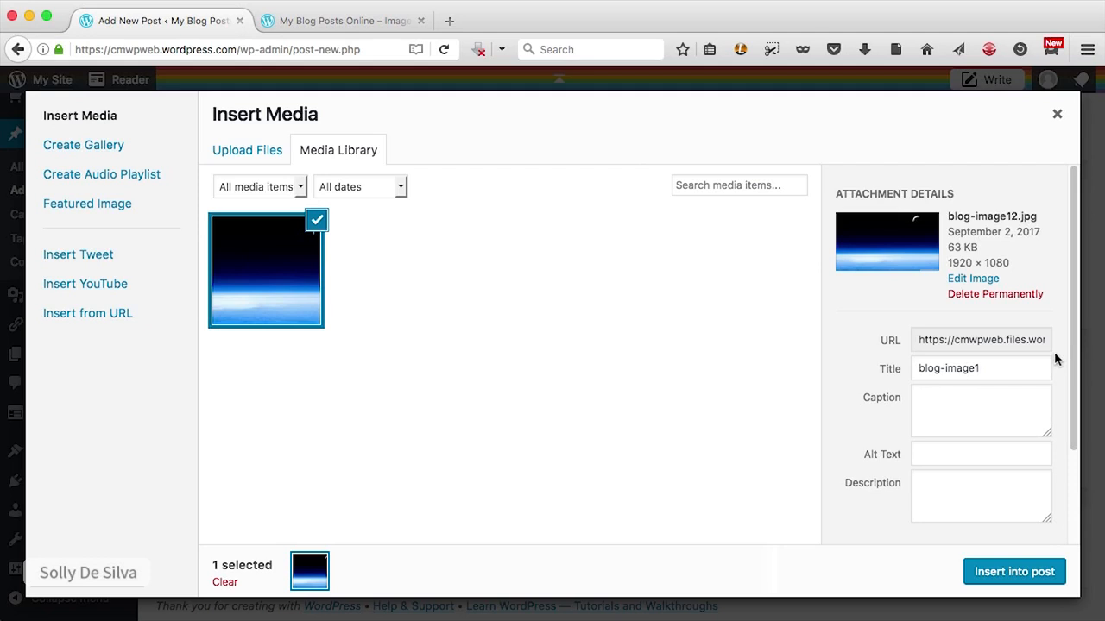
# Set the uploaded image's title to "Night Sky" and insert the image into the post.
pyautogui.scroll(-3, 1054, 359)
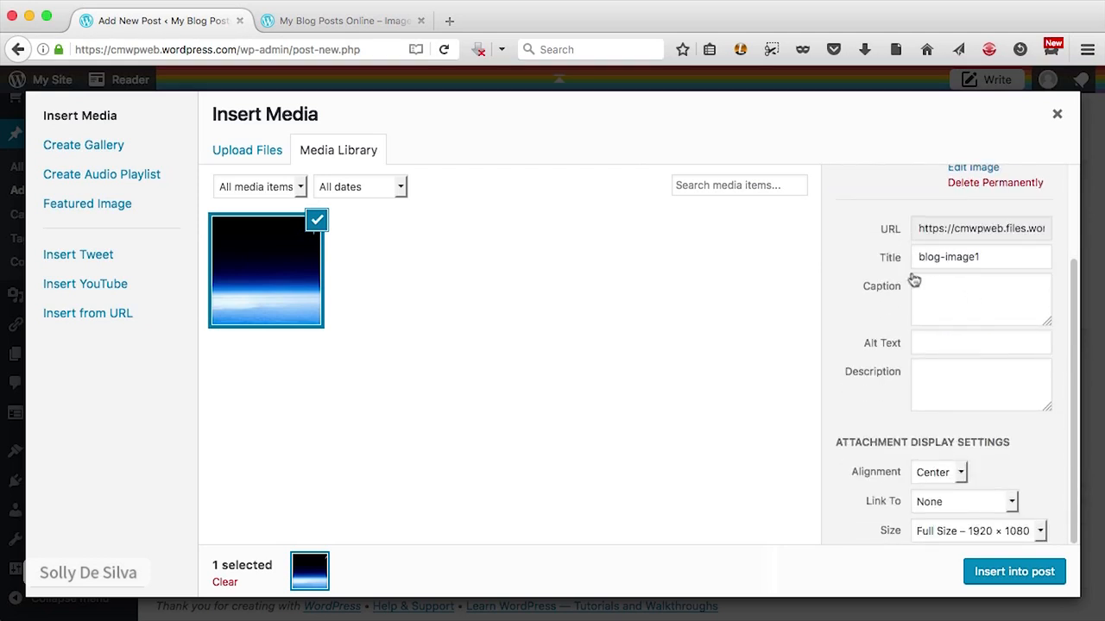
pyautogui.moveTo(982, 259); pyautogui.dragTo(946, 256)
pyautogui.click(1016, 258)
pyautogui.tripleClick(973, 256)
pyautogui.write('Night Sky')
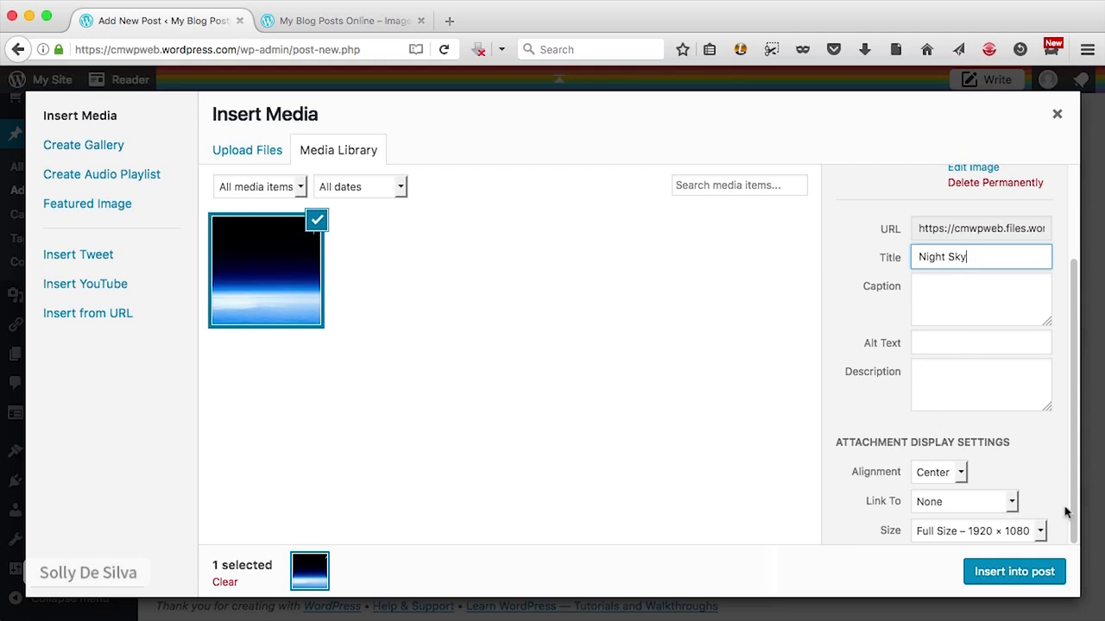
pyautogui.click(1012, 573)
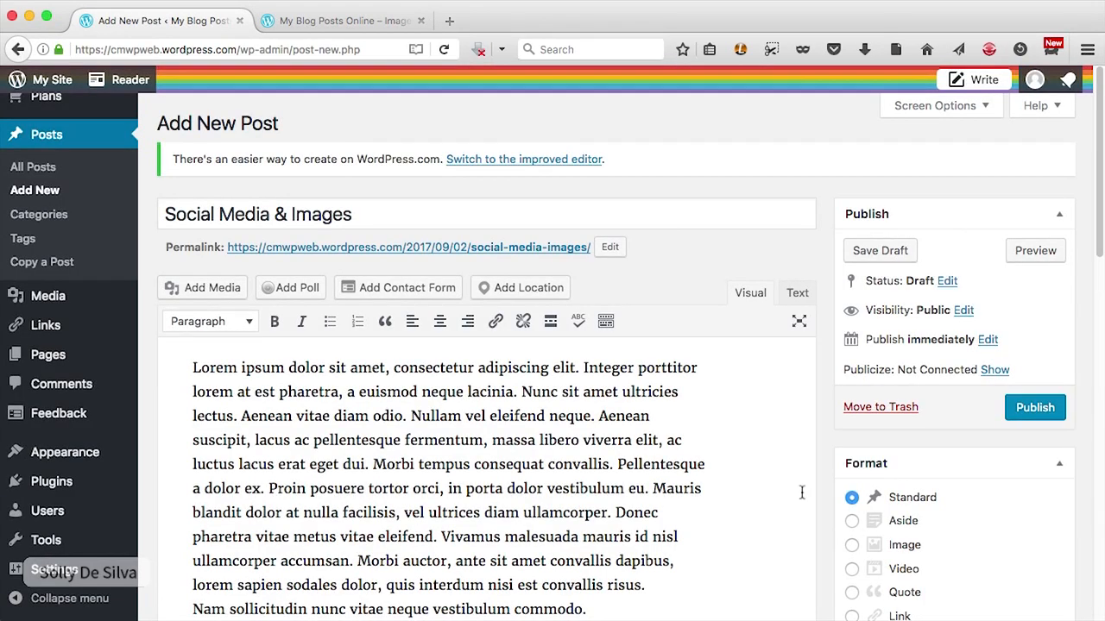
# Set the display size of the inserted night sky image to 1200 × 675 and update the image.
pyautogui.scroll(-8, 801, 491)
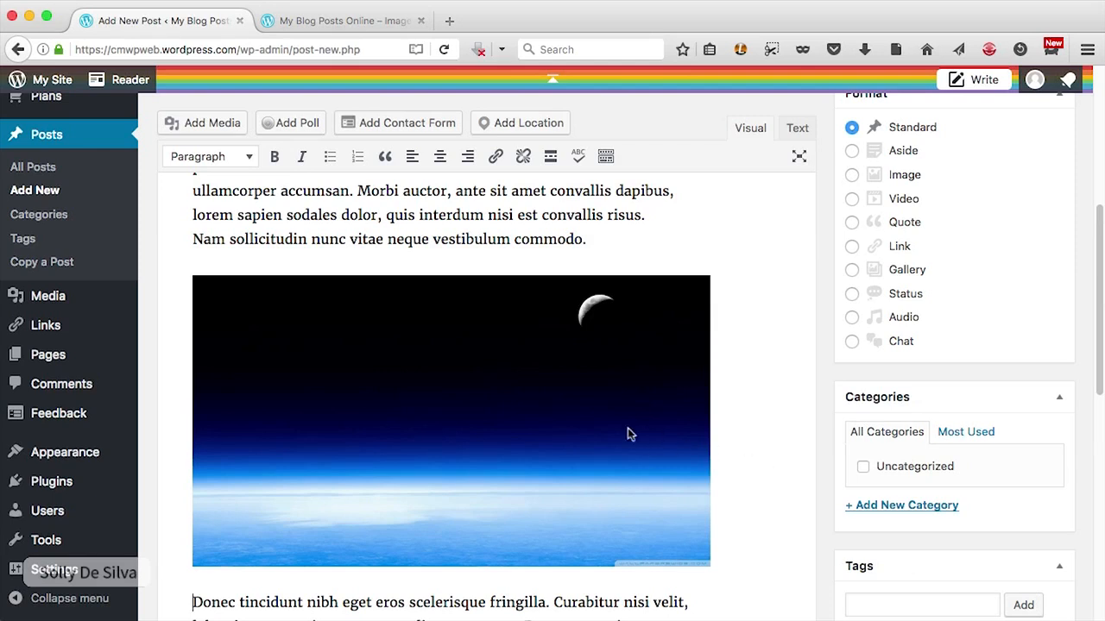
pyautogui.click(481, 387)
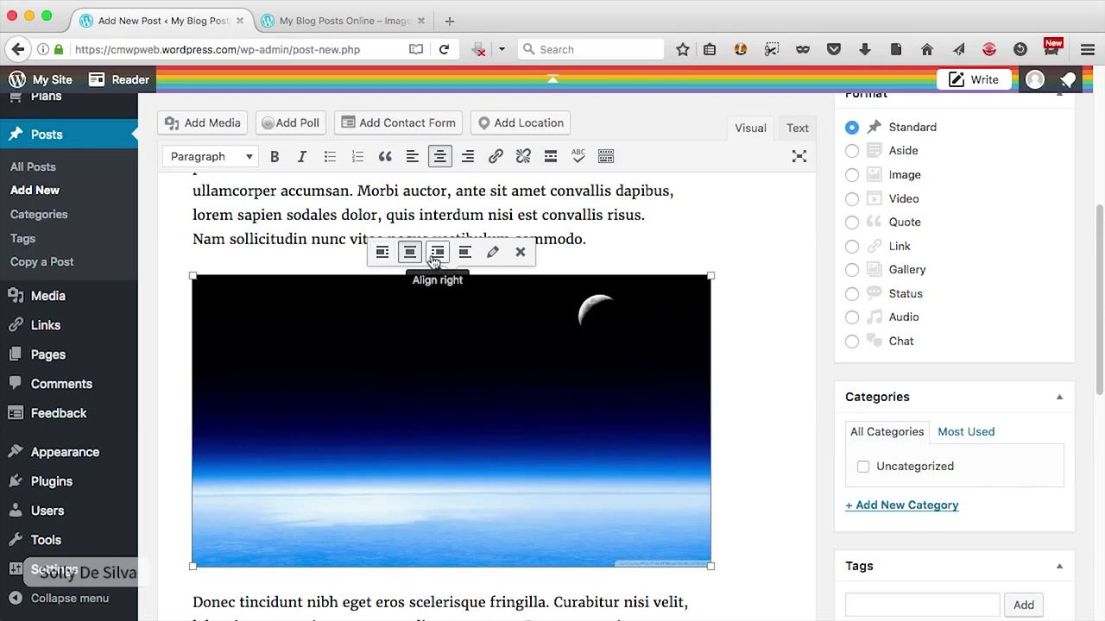
pyautogui.click(498, 258)
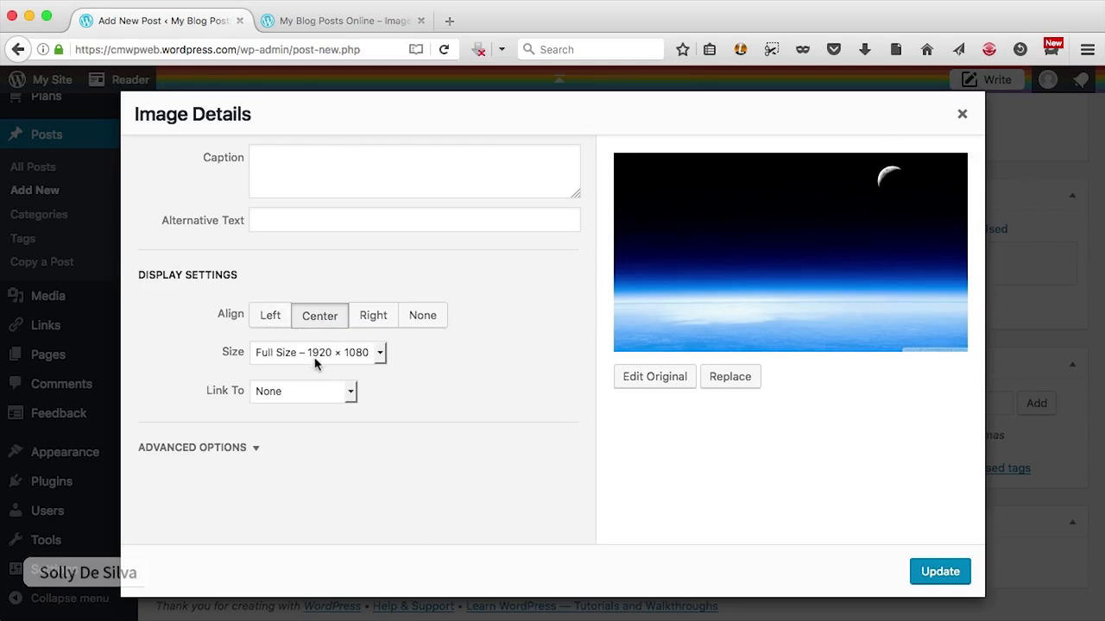
pyautogui.click(381, 354)
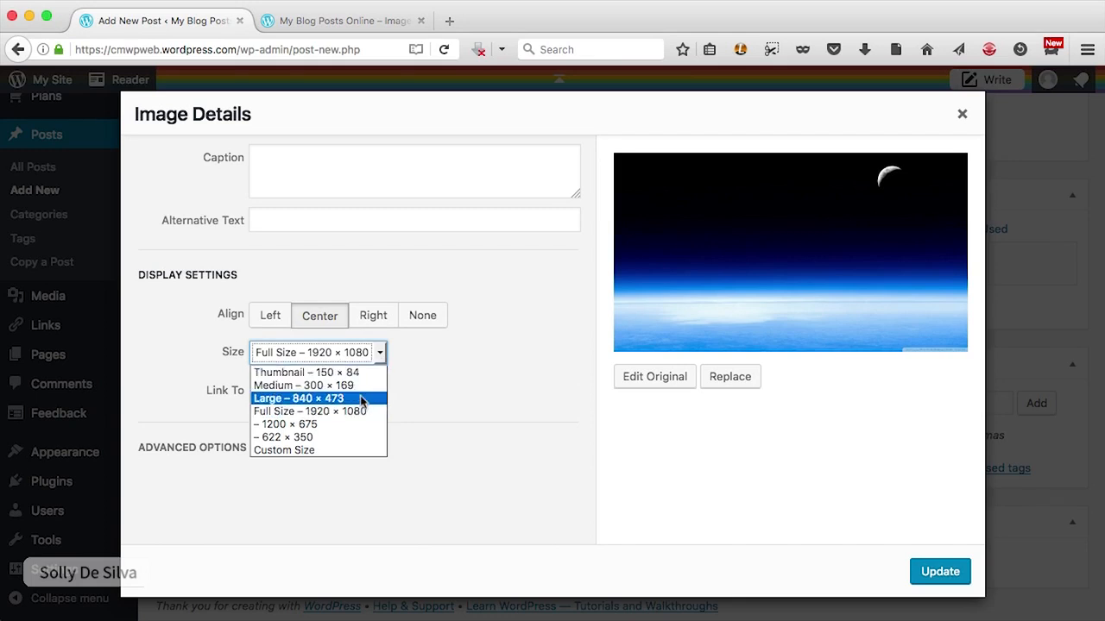
pyautogui.click(315, 424)
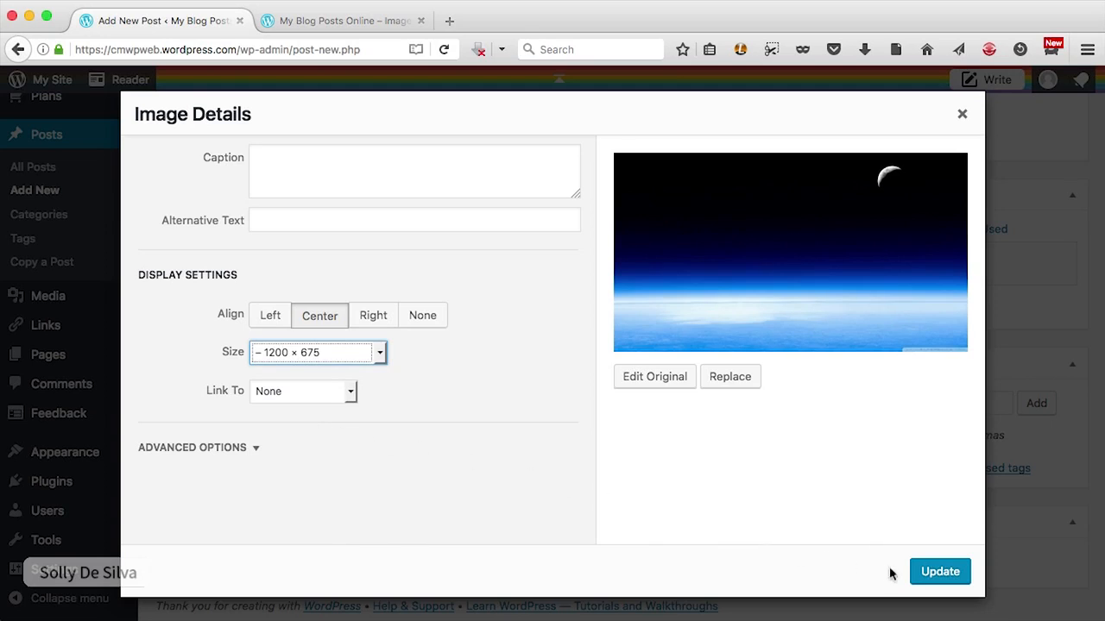
pyautogui.click(964, 582)
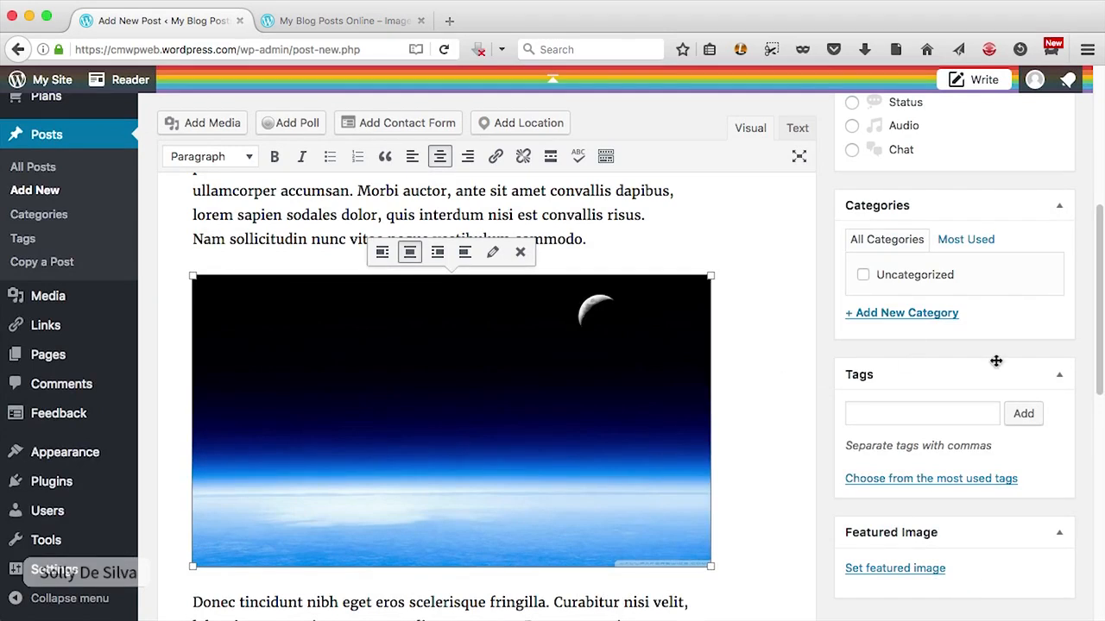
# Publish the Social Media & Images post and examine how it appears on the reloaded blog page.
pyautogui.scroll(5, 755, 319)
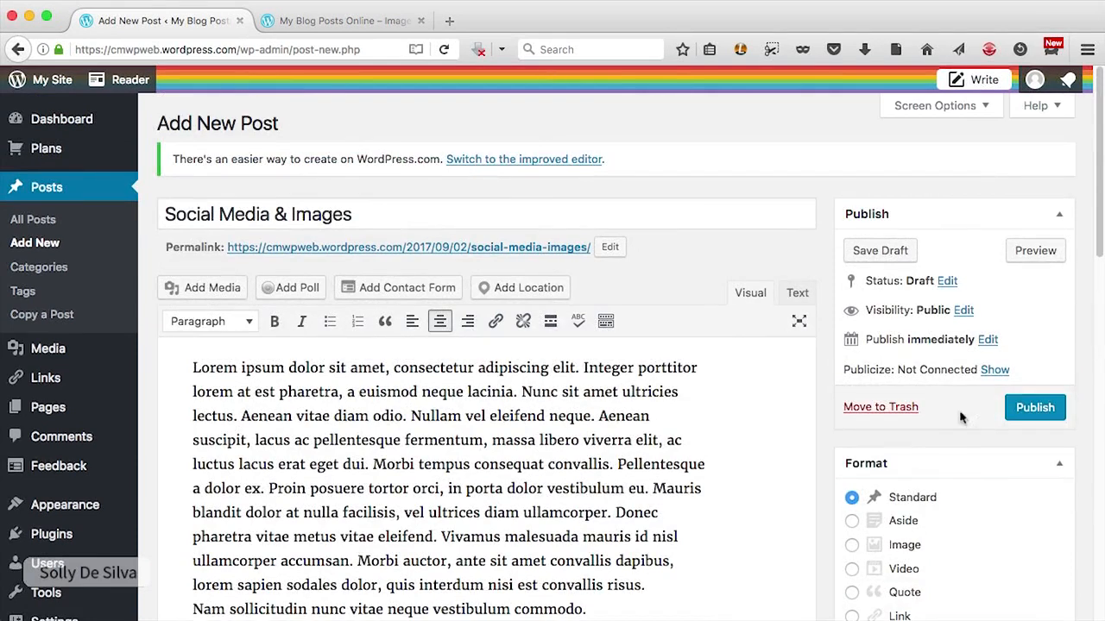
pyautogui.click(1030, 420)
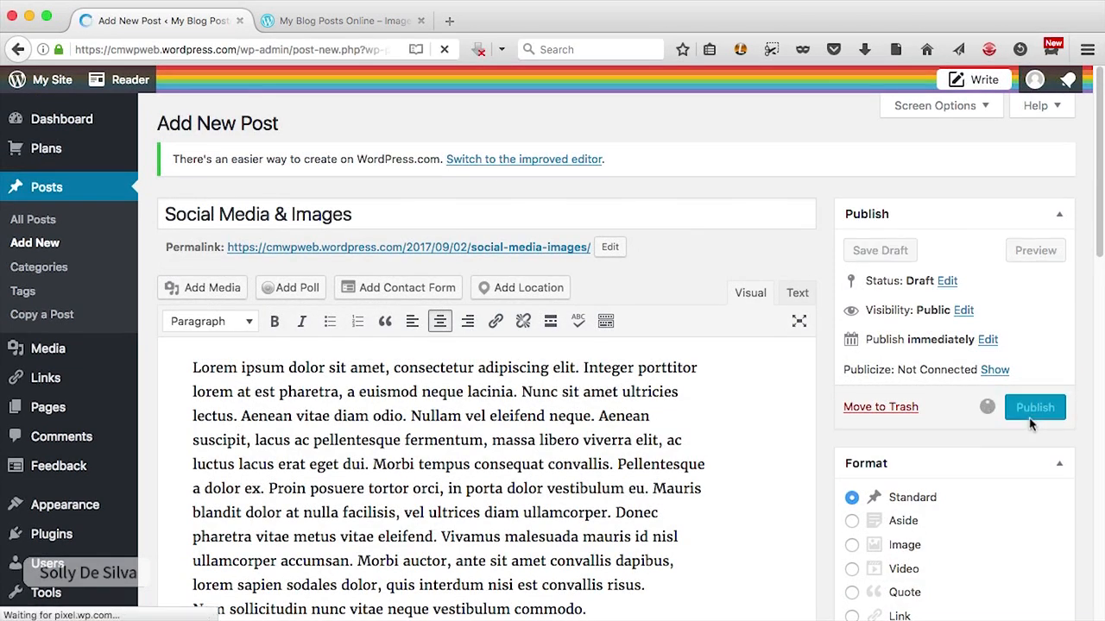
pyautogui.click(382, 26)
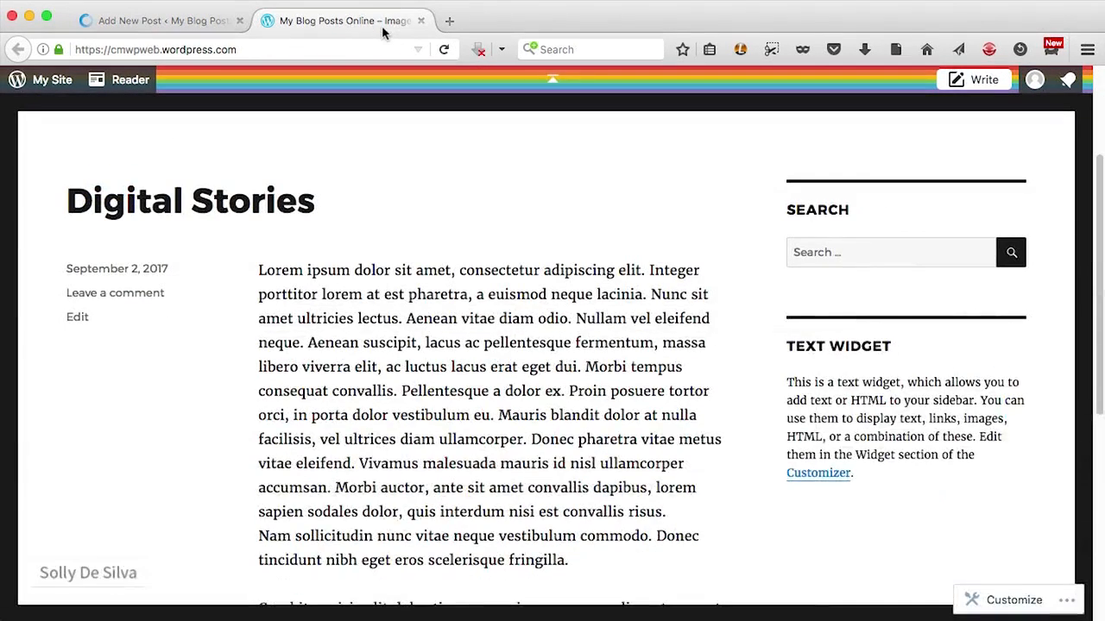
pyautogui.click(443, 49)
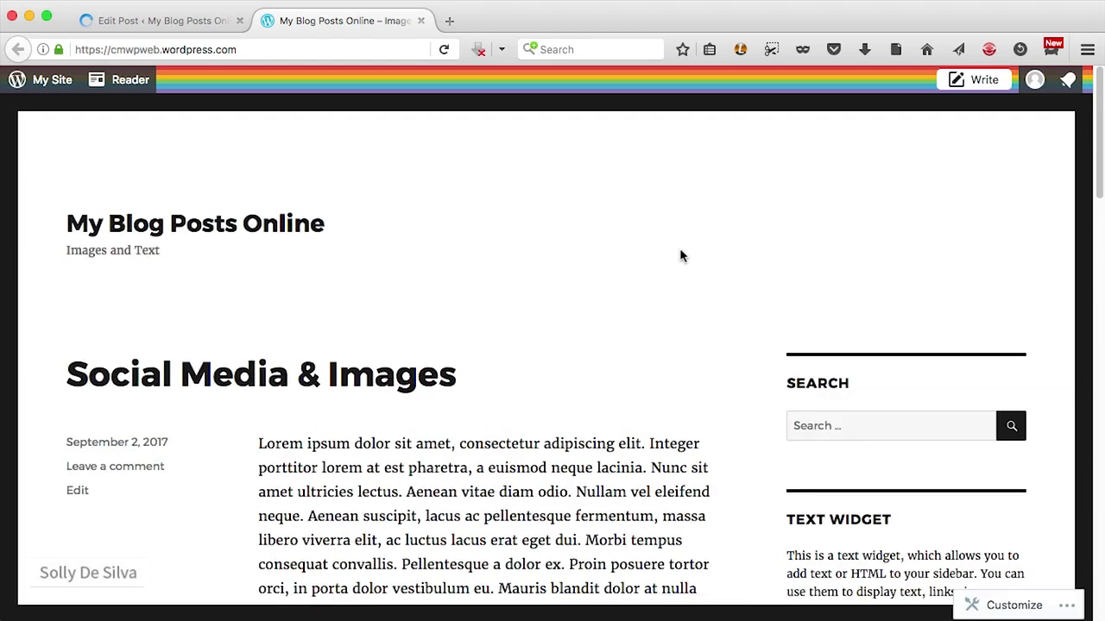
pyautogui.scroll(-5, 562, 420)
pyautogui.scroll(-10, 810, 410)
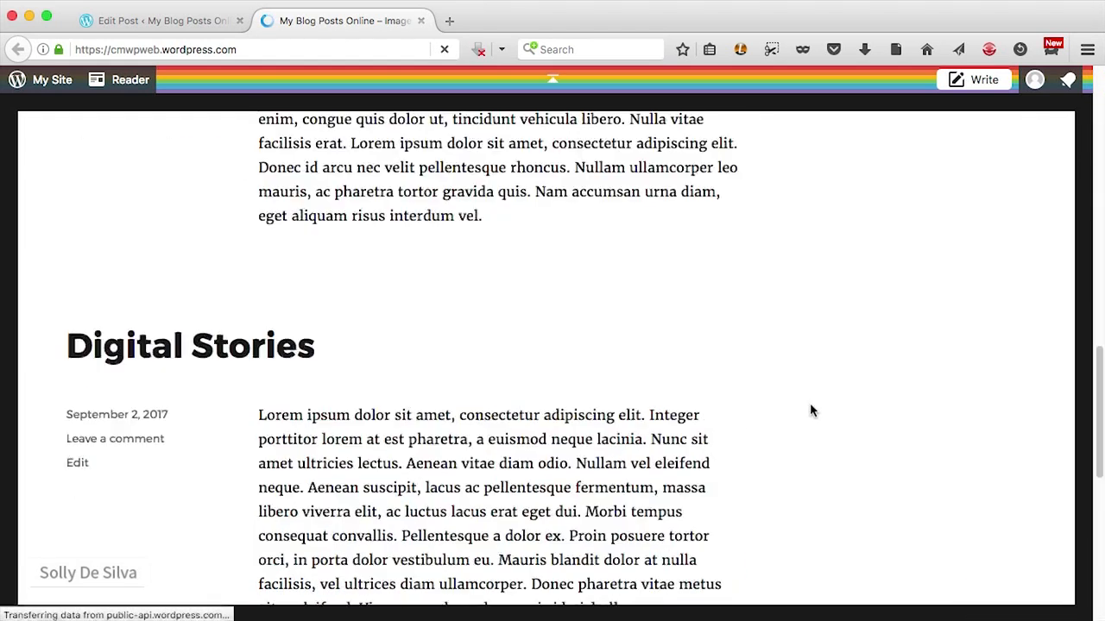
pyautogui.scroll(5, 809, 410)
pyautogui.scroll(10, 809, 410)
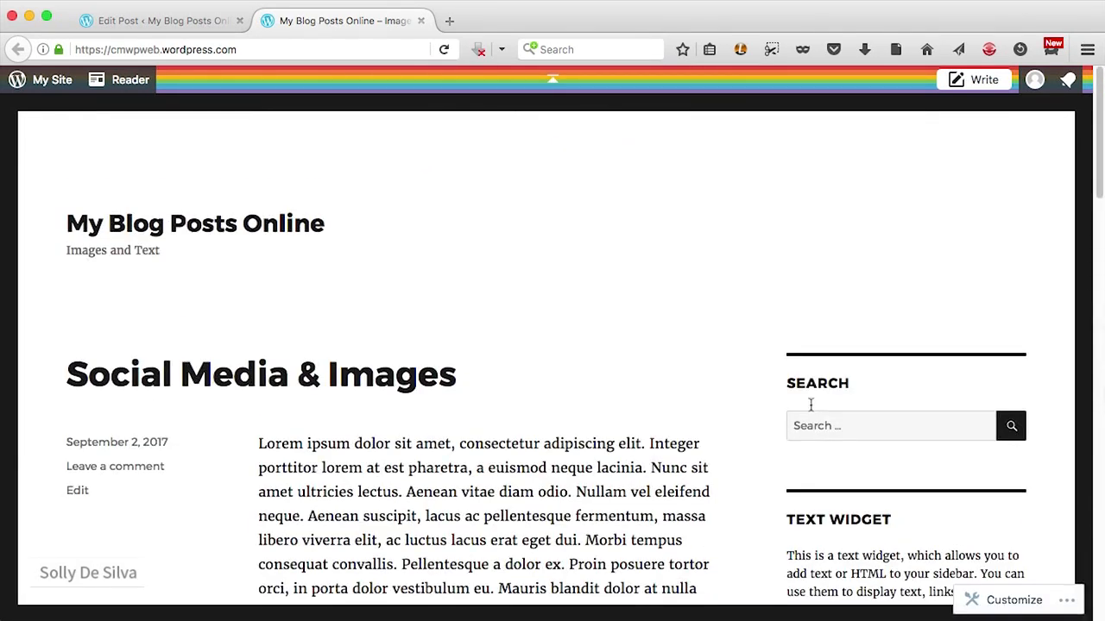
# Return to the editor and publish a new post titled "Sound & Image" with the copied lorem ipsum text as its body.
pyautogui.click(145, 20)
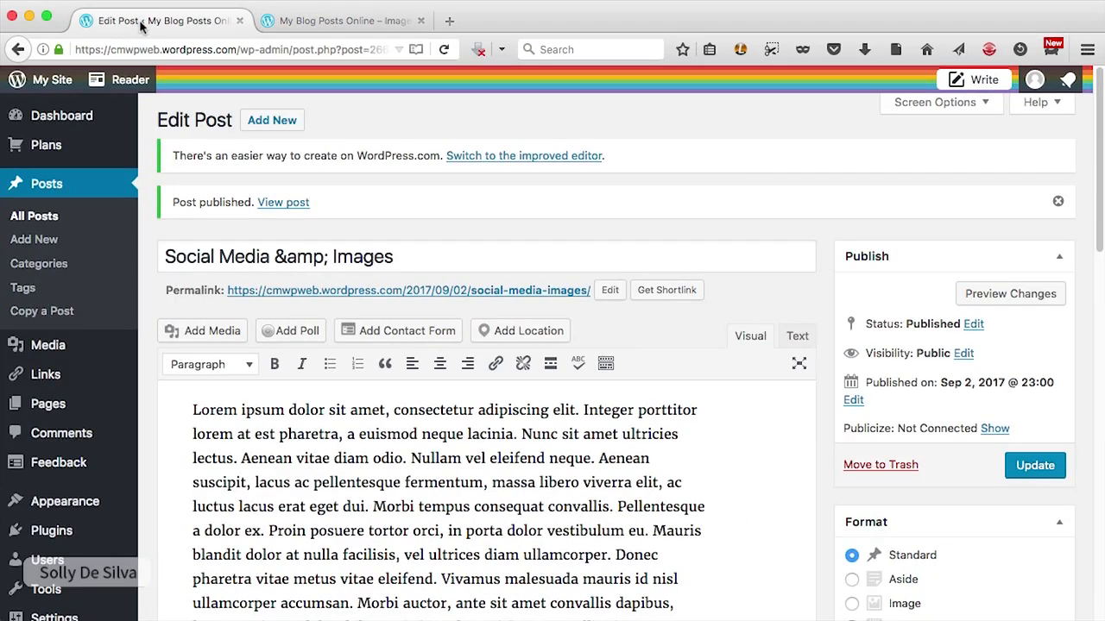
pyautogui.click(288, 130)
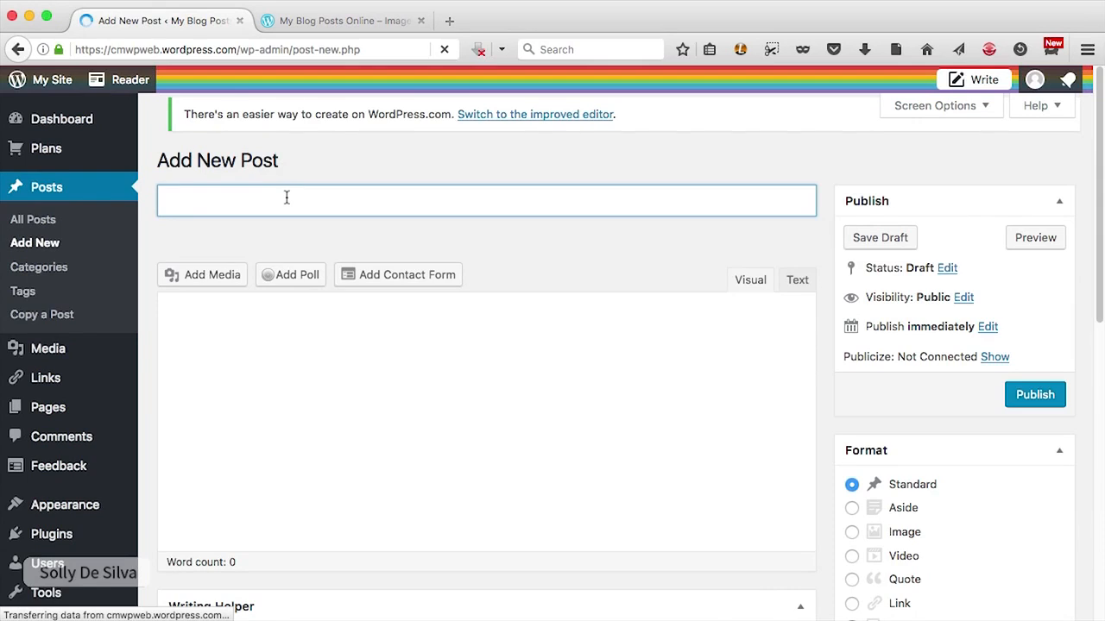
pyautogui.write('Sou')
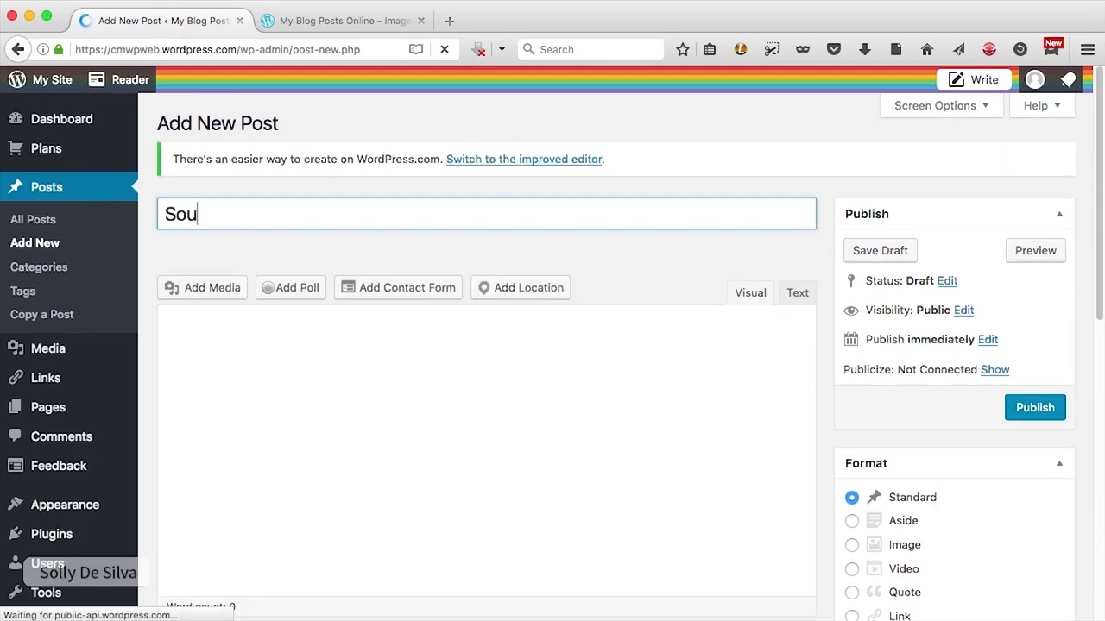
pyautogui.write('nd & Image')
pyautogui.rightClick(212, 360)
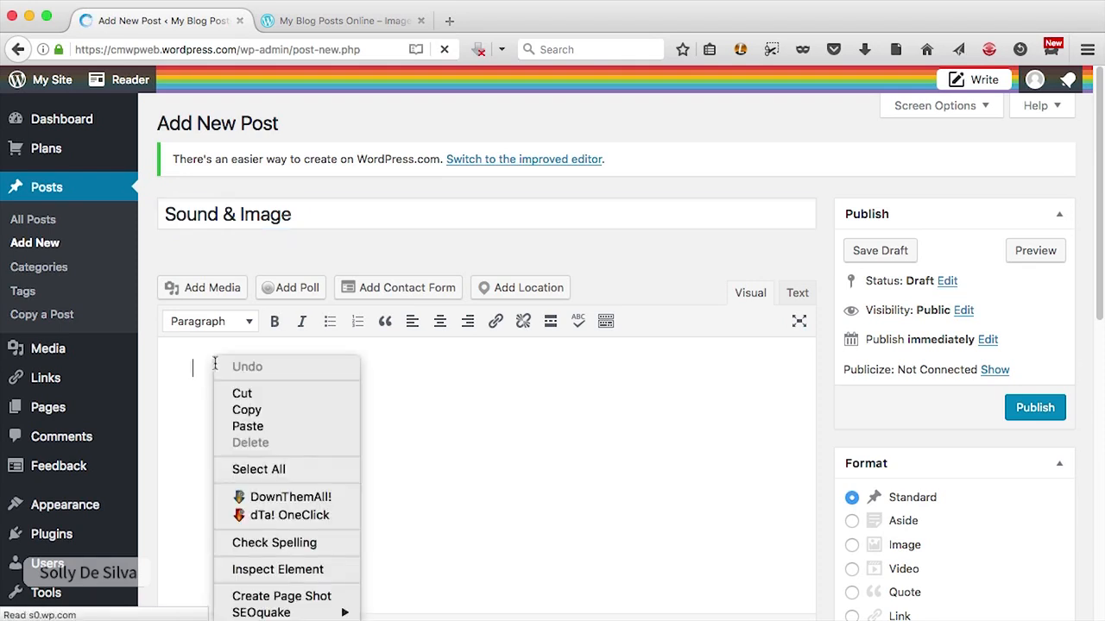
pyautogui.click(248, 426)
pyautogui.scroll(-5, 631, 507)
pyautogui.scroll(5, 631, 507)
pyautogui.click(1036, 407)
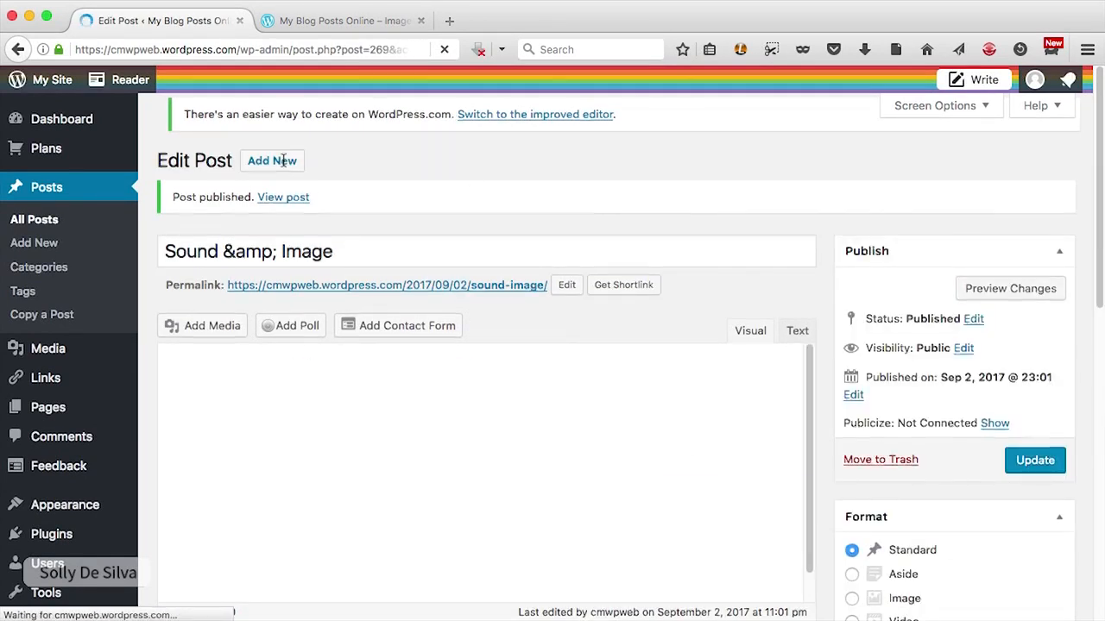
# Create a new post titled "Camesras & Tripods", with the copied lorem ipsum text as its body, and publish it.
pyautogui.click(274, 125)
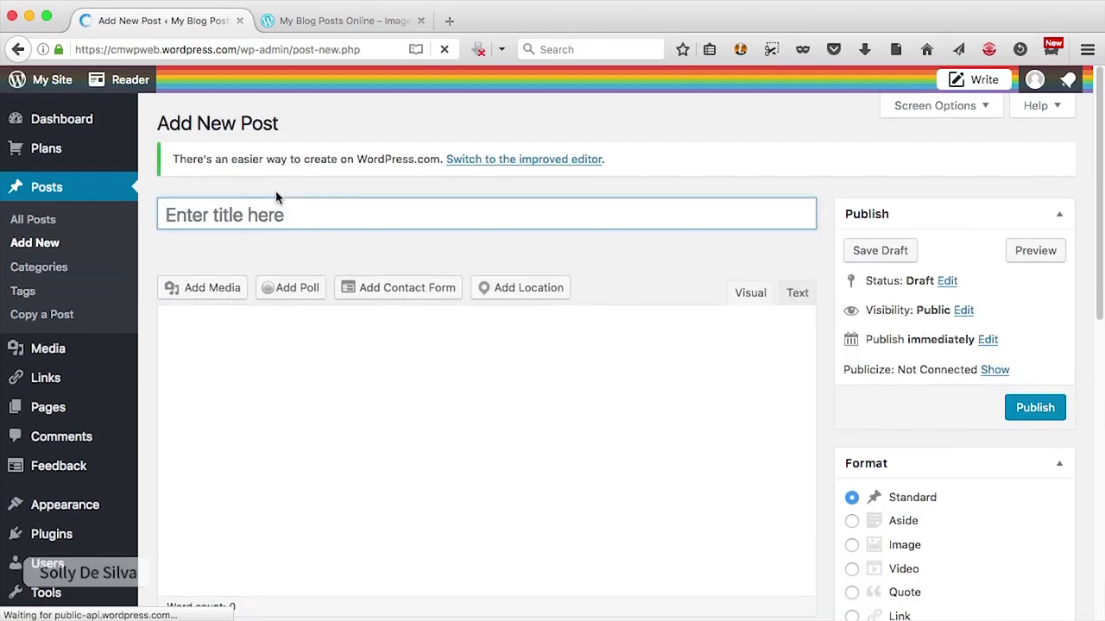
pyautogui.write('Cames')
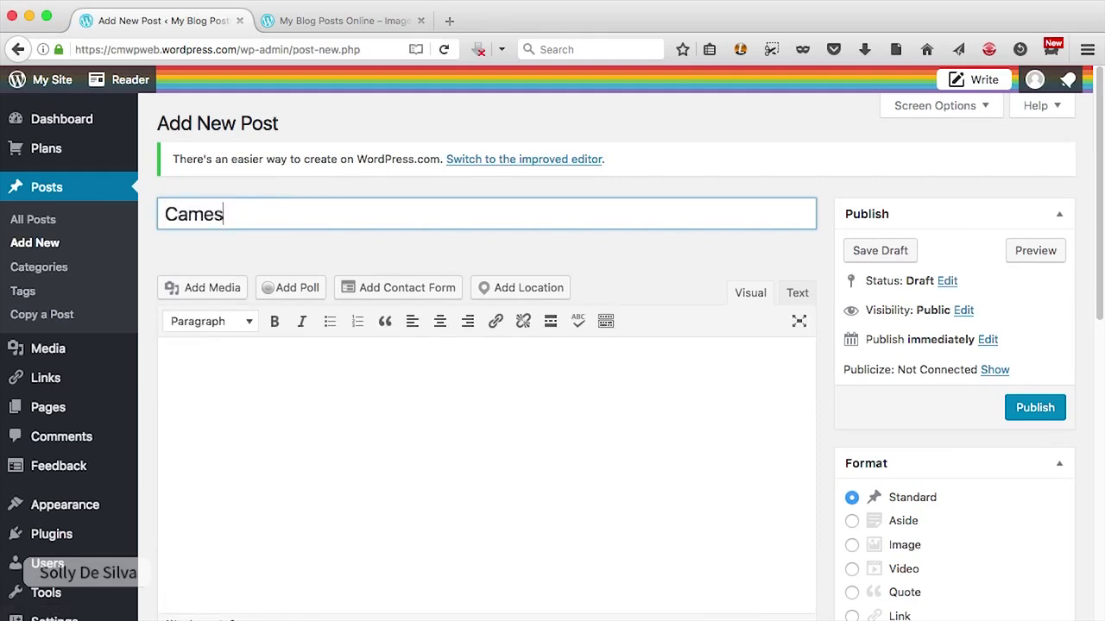
pyautogui.write('ras & Tripods')
pyautogui.click(214, 385)
pyautogui.rightClick(212, 382)
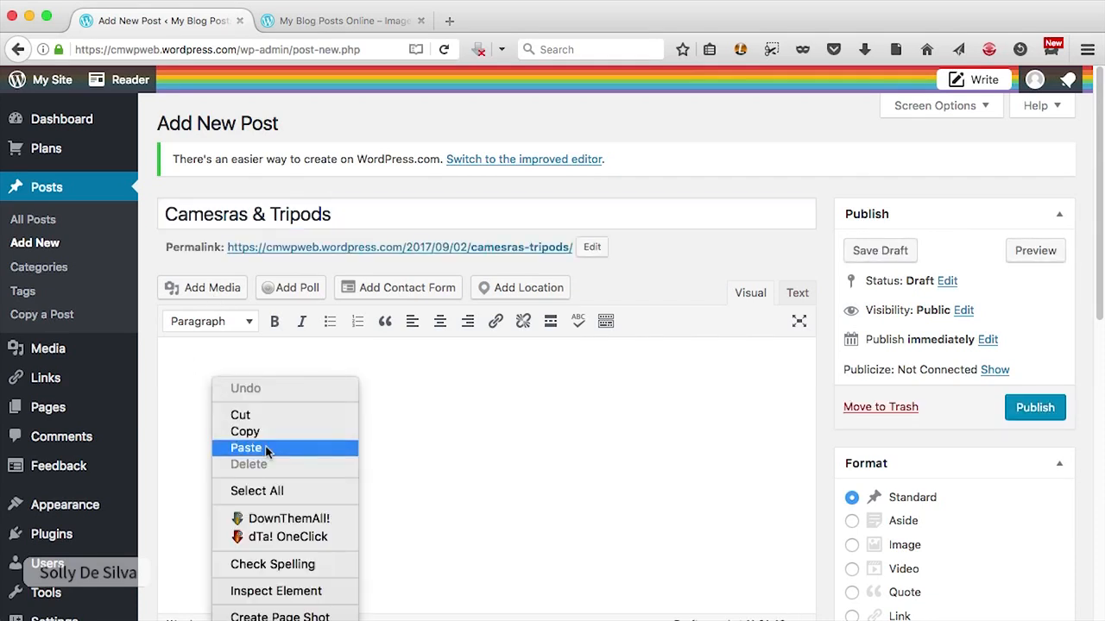
pyautogui.click(267, 450)
pyautogui.click(1034, 408)
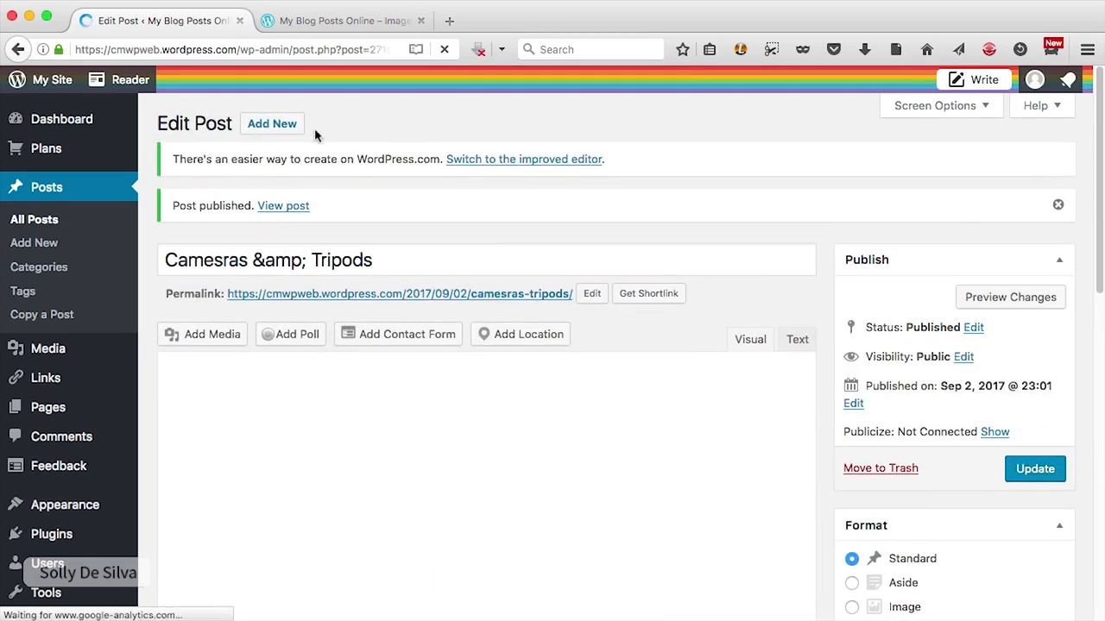
# Create a new post titled "Random Stuff", with the copied lorem ipsum text as its body, and publish it.
pyautogui.click(282, 124)
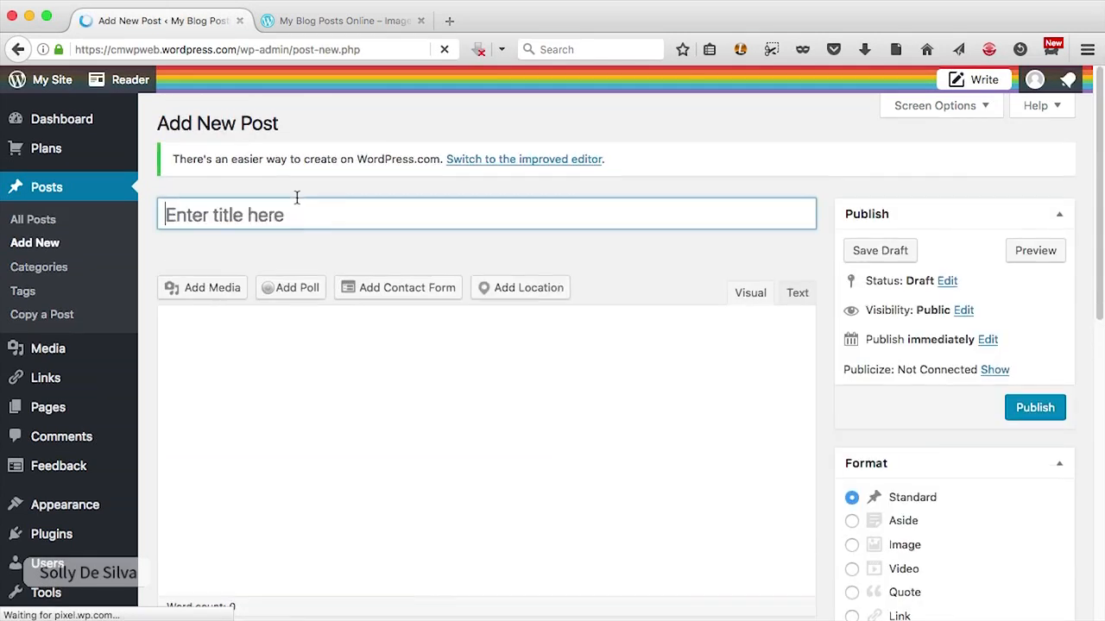
pyautogui.write('Random Stuff')
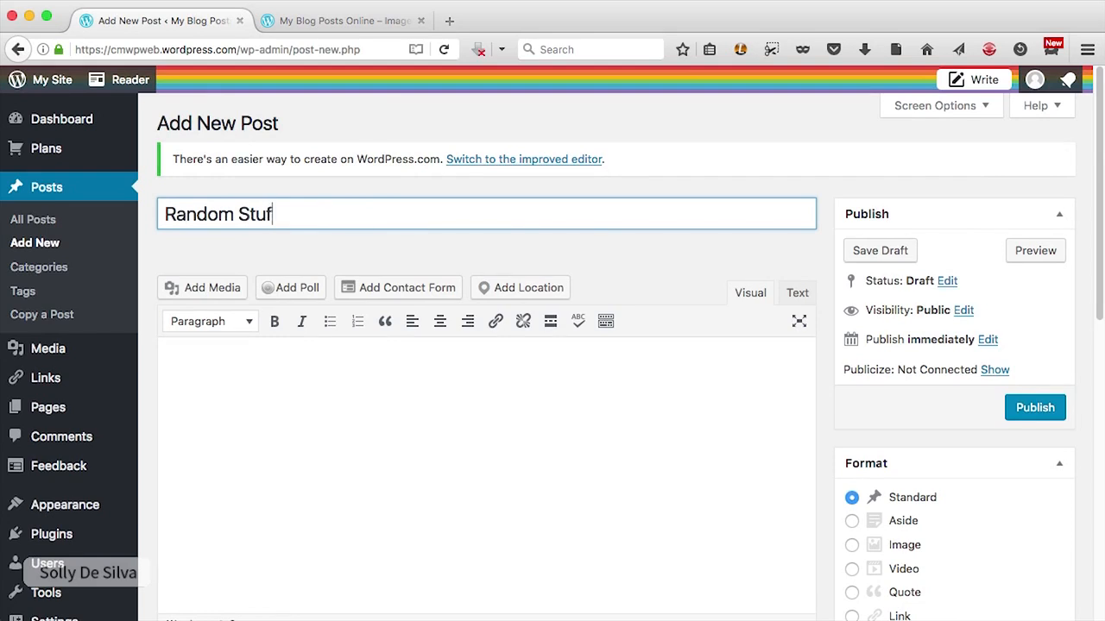
pyautogui.rightClick(236, 377)
pyautogui.click(287, 439)
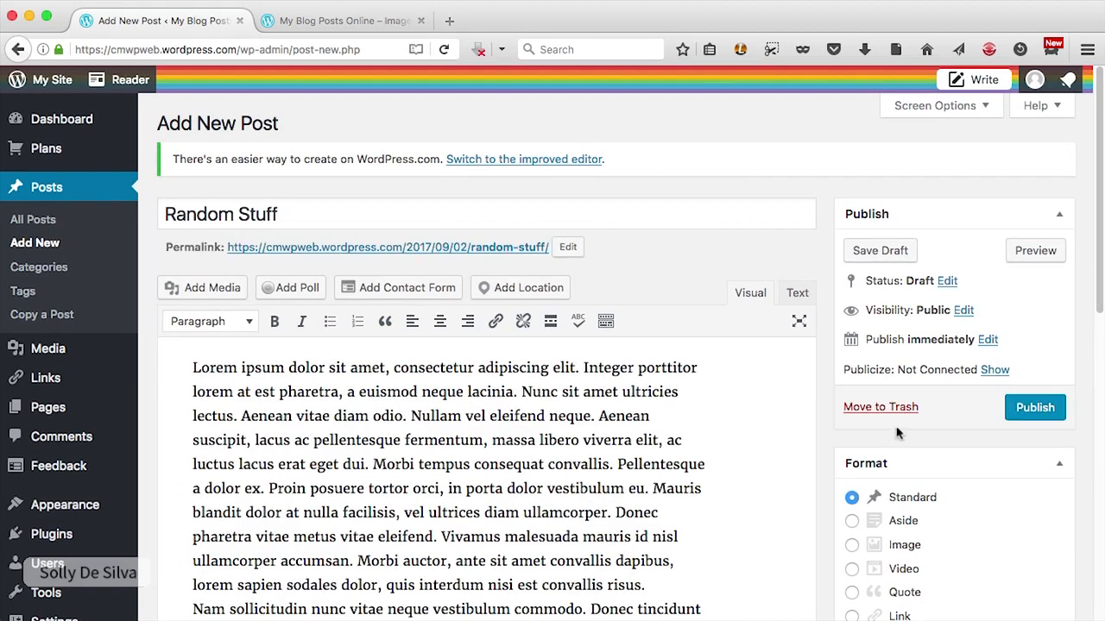
pyautogui.click(1035, 407)
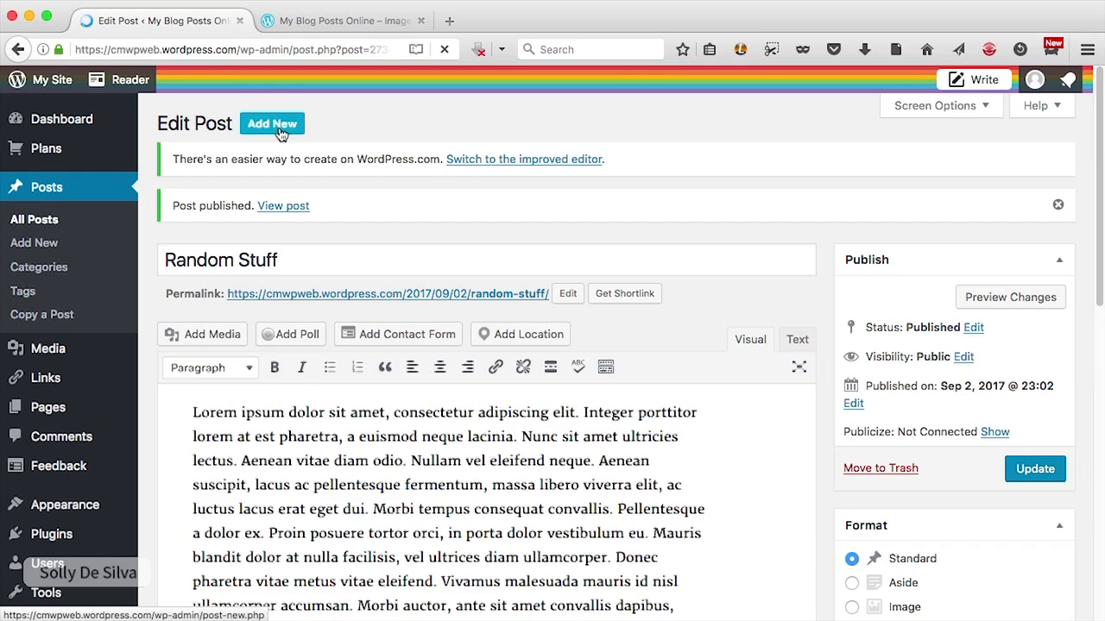
# Create a new post titled "All About Images".
pyautogui.click(278, 128)
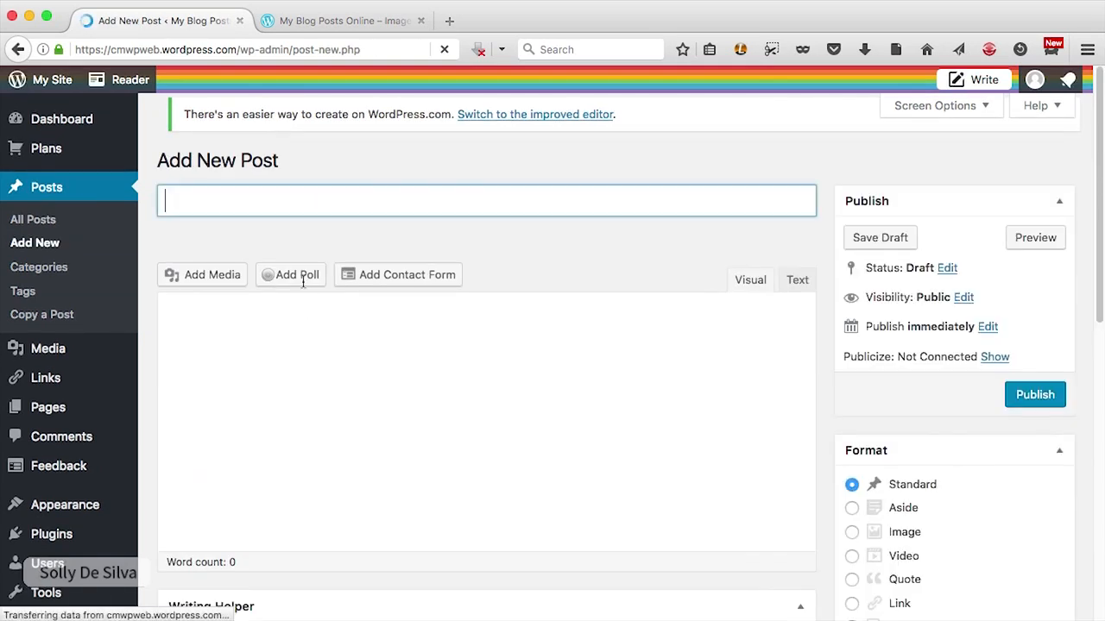
pyautogui.write('All About Images')
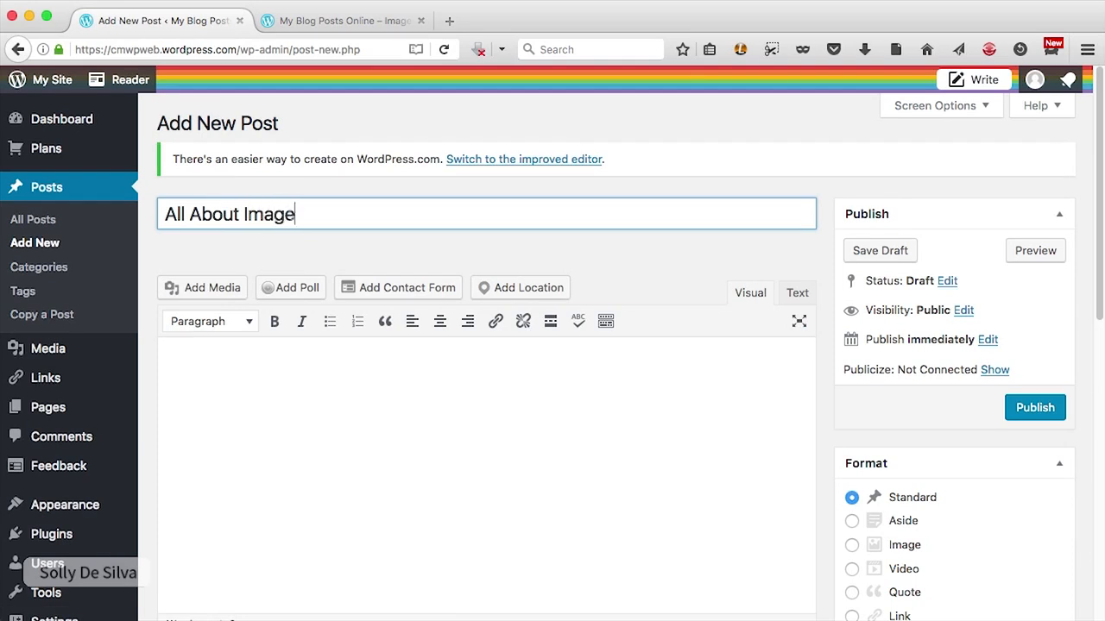
pyautogui.click(320, 367)
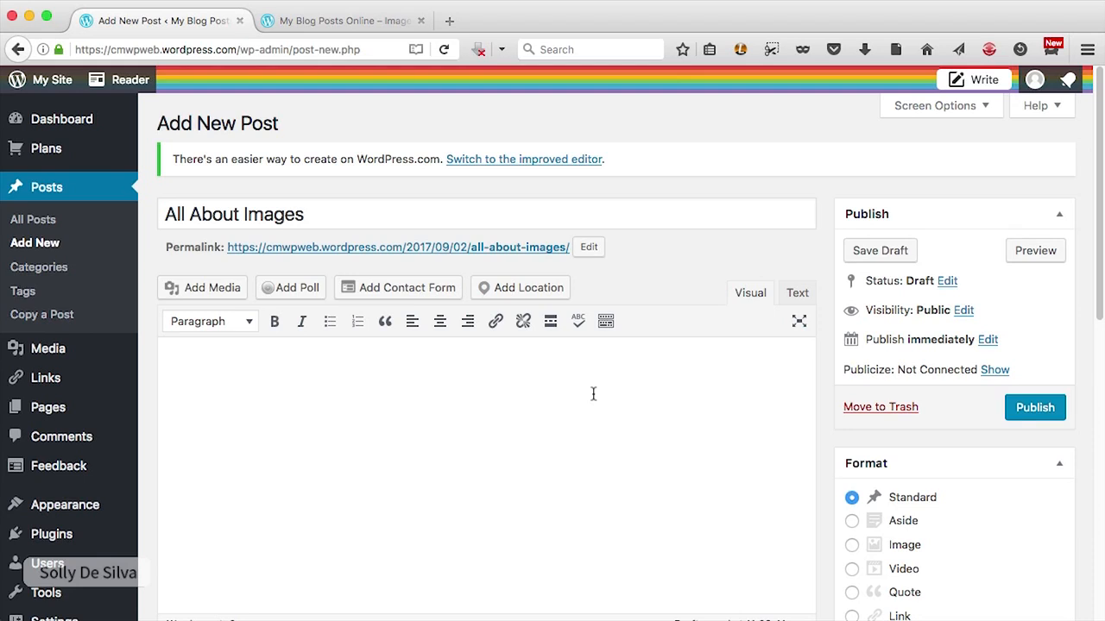
# Upload blog-image2.jpg, blog-image3.jpg and blog-image4.jpg from the Desktop to the media library for the post.
pyautogui.click(230, 293)
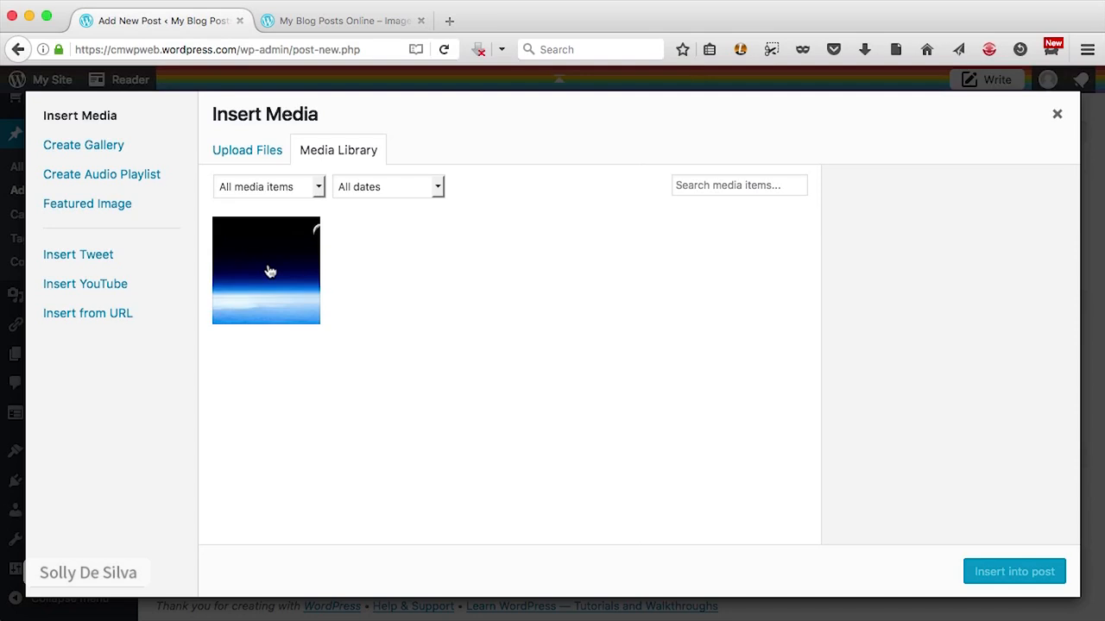
pyautogui.click(246, 153)
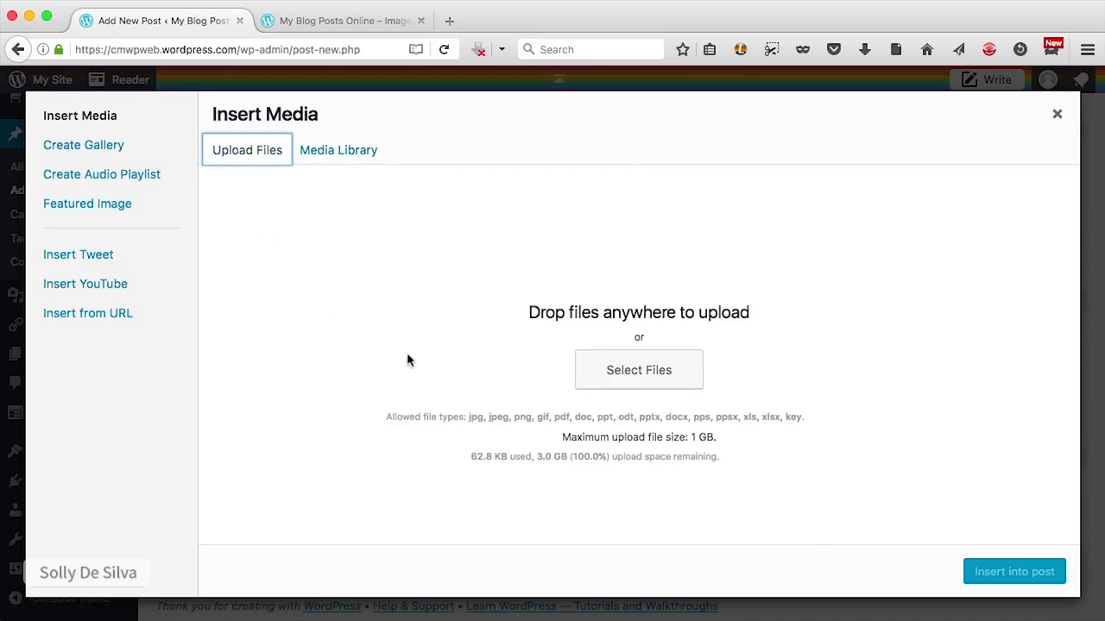
pyautogui.click(687, 388)
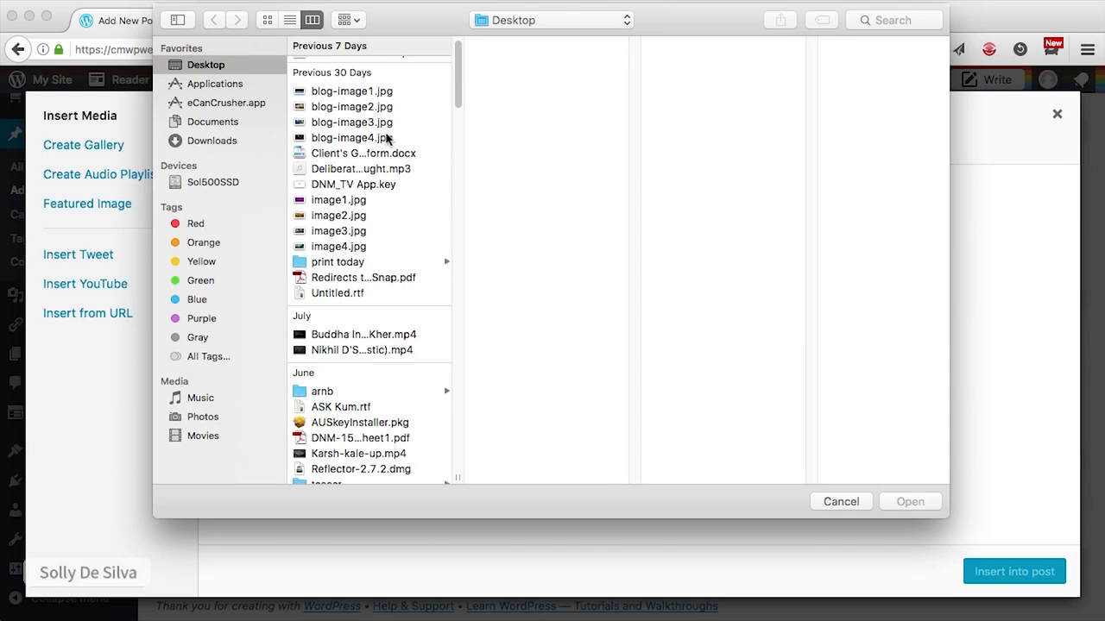
pyautogui.click(386, 107)
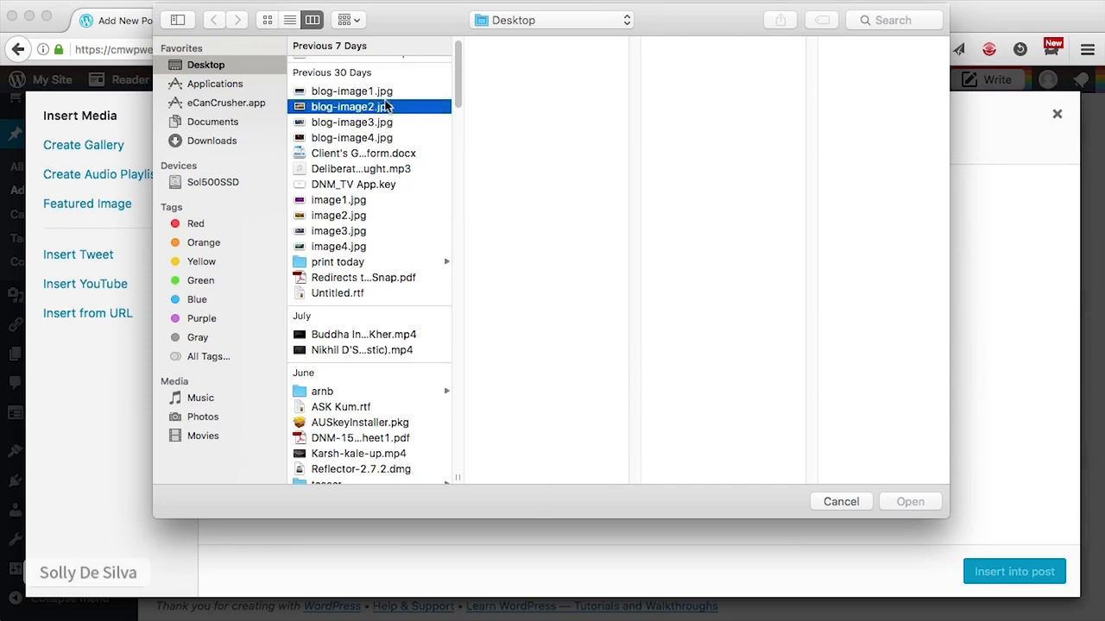
pyautogui.keyDown('shift'); pyautogui.click(386, 125); pyautogui.keyUp('shift')
pyautogui.keyDown('shift'); pyautogui.click(385, 140); pyautogui.keyUp('shift')
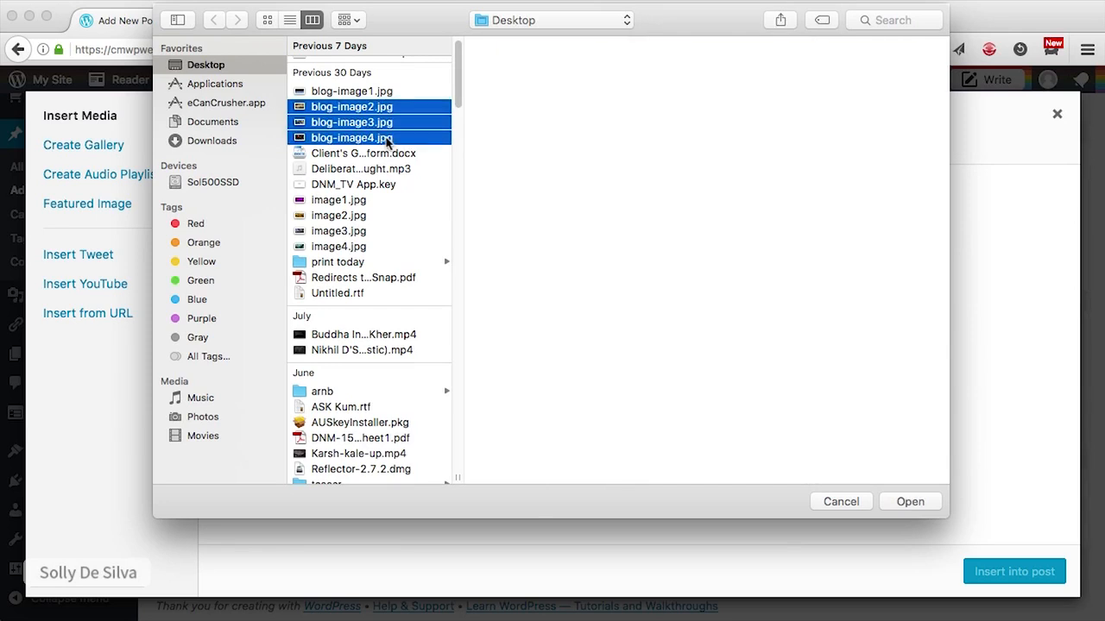
pyautogui.click(932, 503)
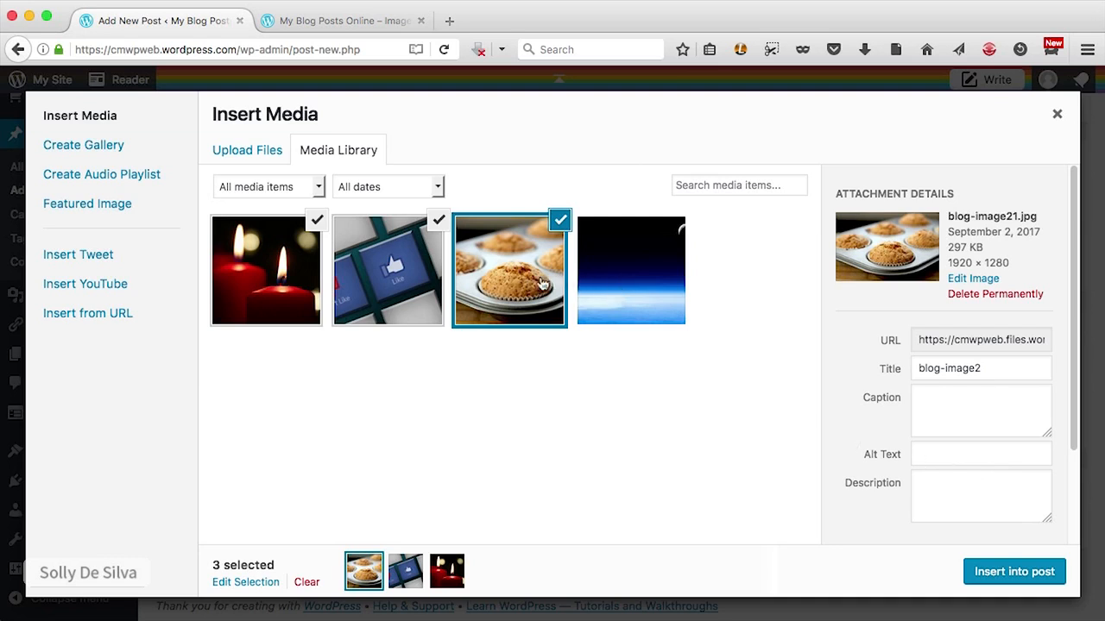
# Reselect the three uploaded images in the order candles, Like keyboard, muffins, and insert them into the post.
pyautogui.click(560, 223)
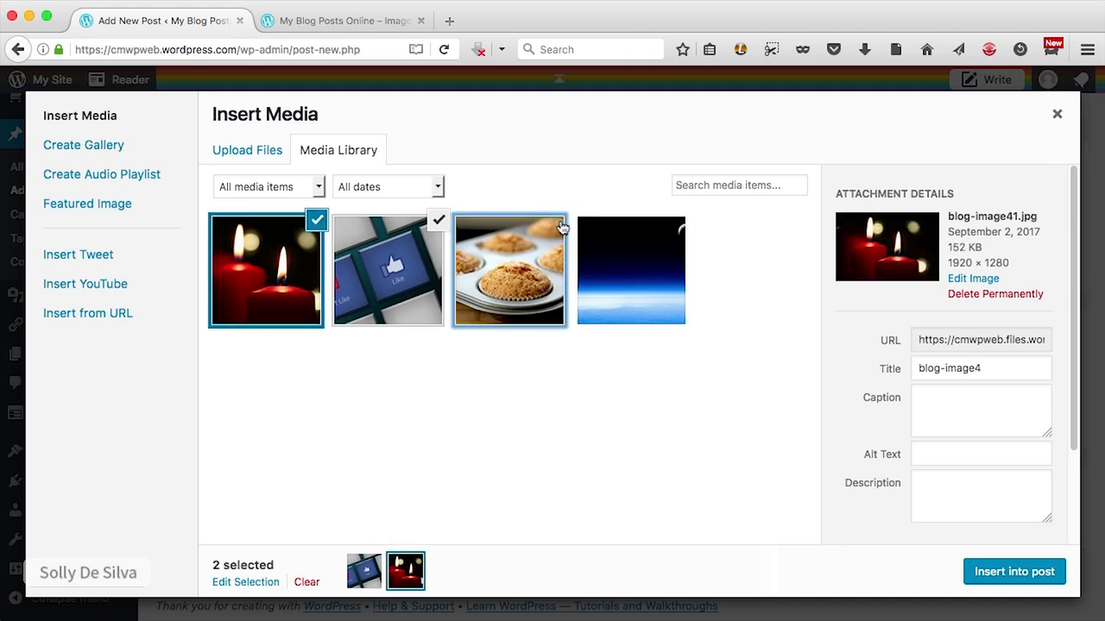
pyautogui.click(440, 225)
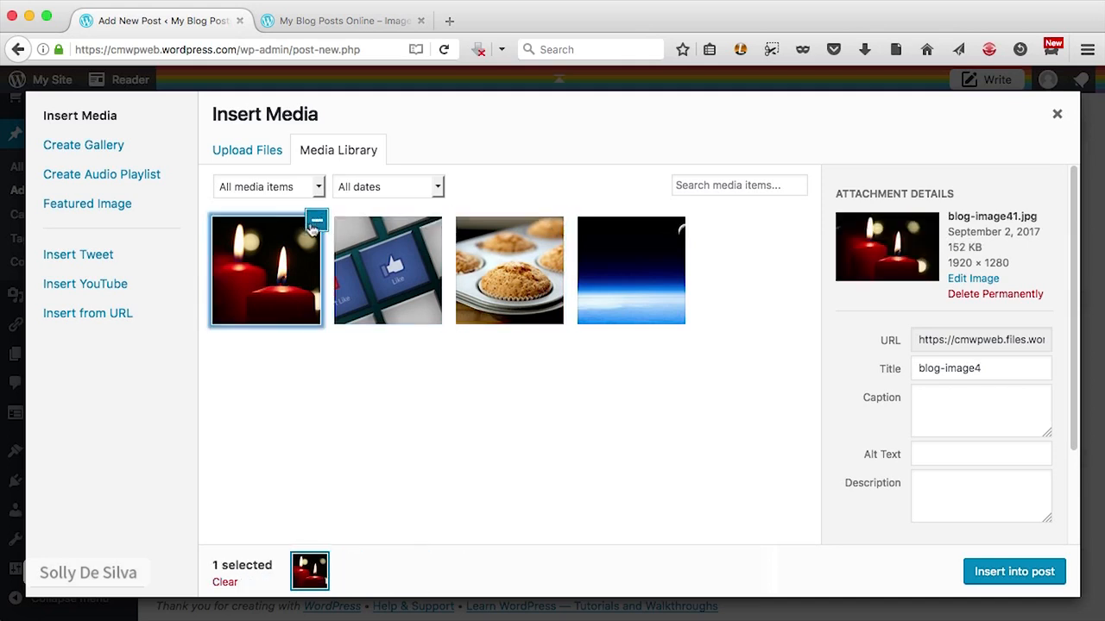
pyautogui.click(316, 220)
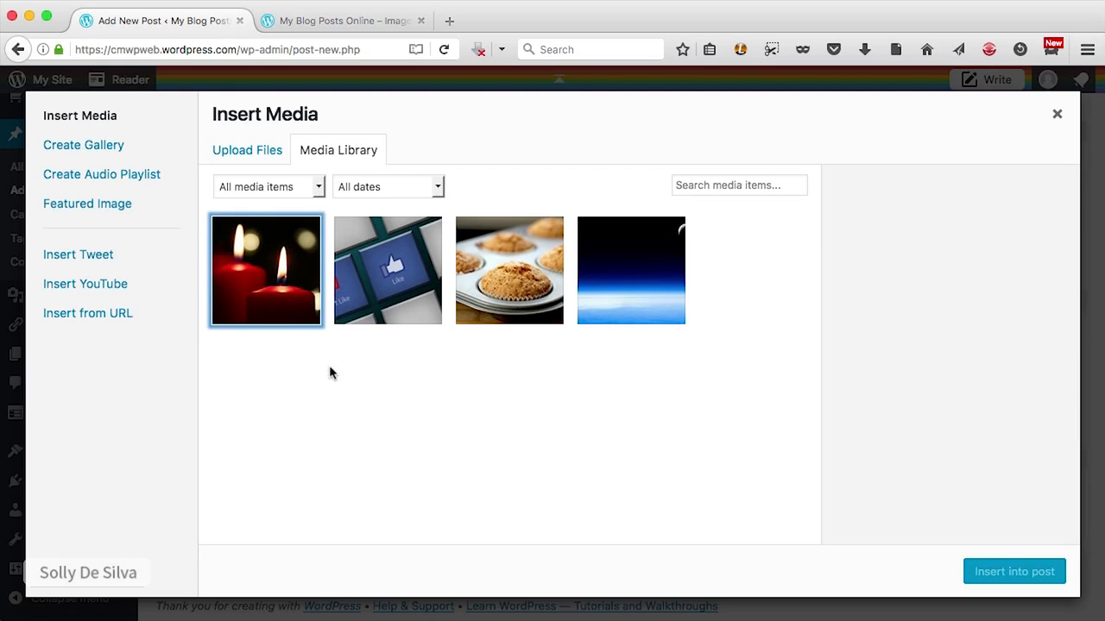
pyautogui.click(267, 272)
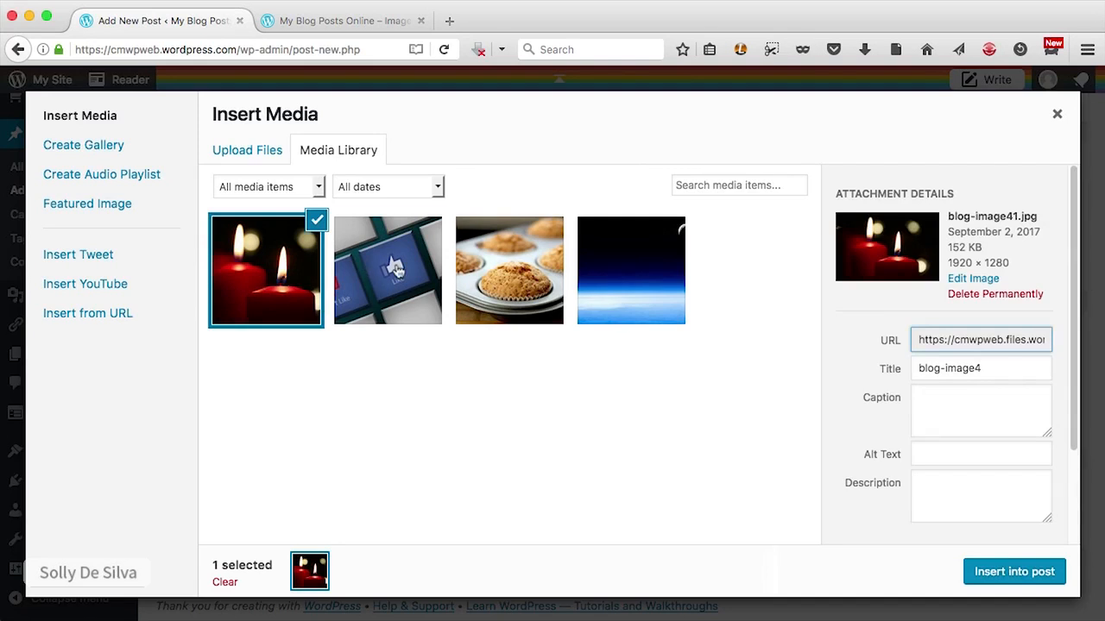
pyautogui.click(399, 272)
pyautogui.click(496, 278)
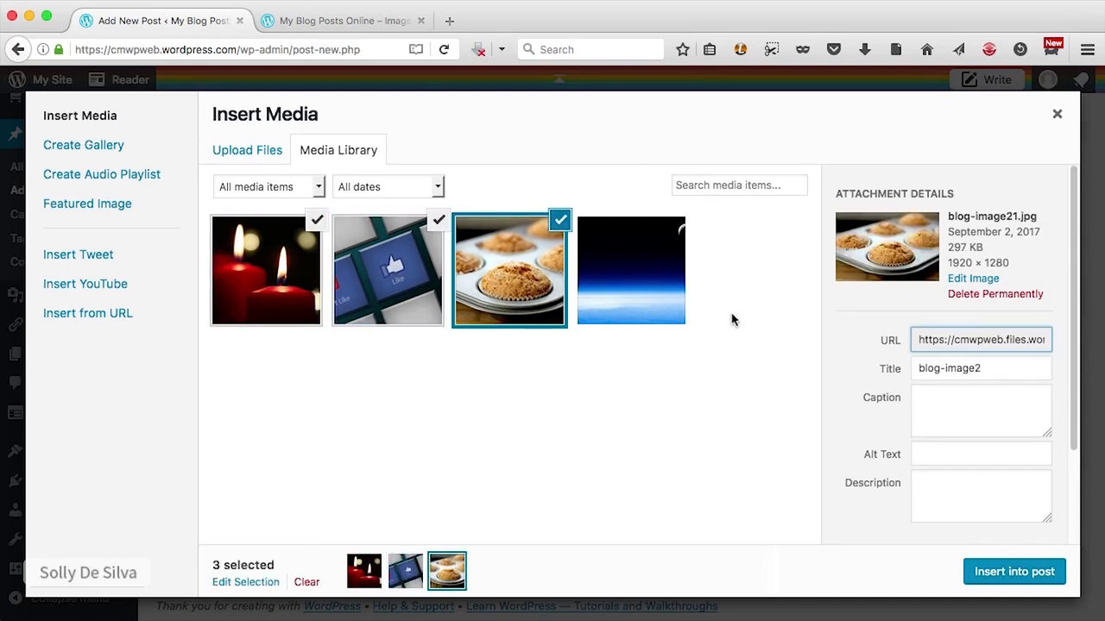
pyautogui.click(1014, 571)
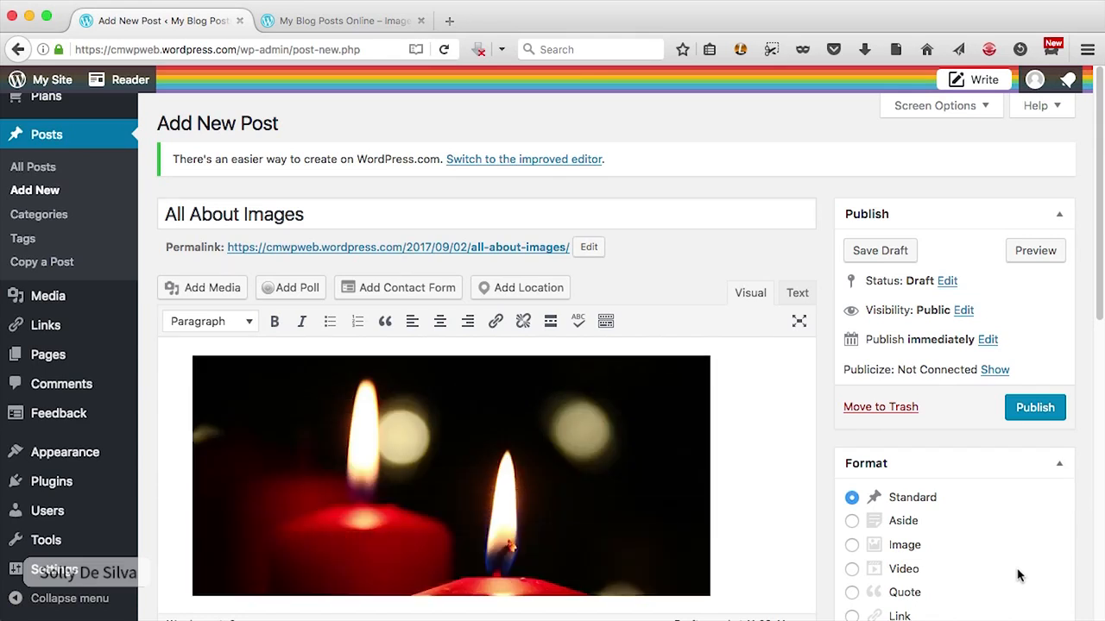
# Check the inserted images in the post body and publish the All About Images post.
pyautogui.scroll(-5, 1019, 574)
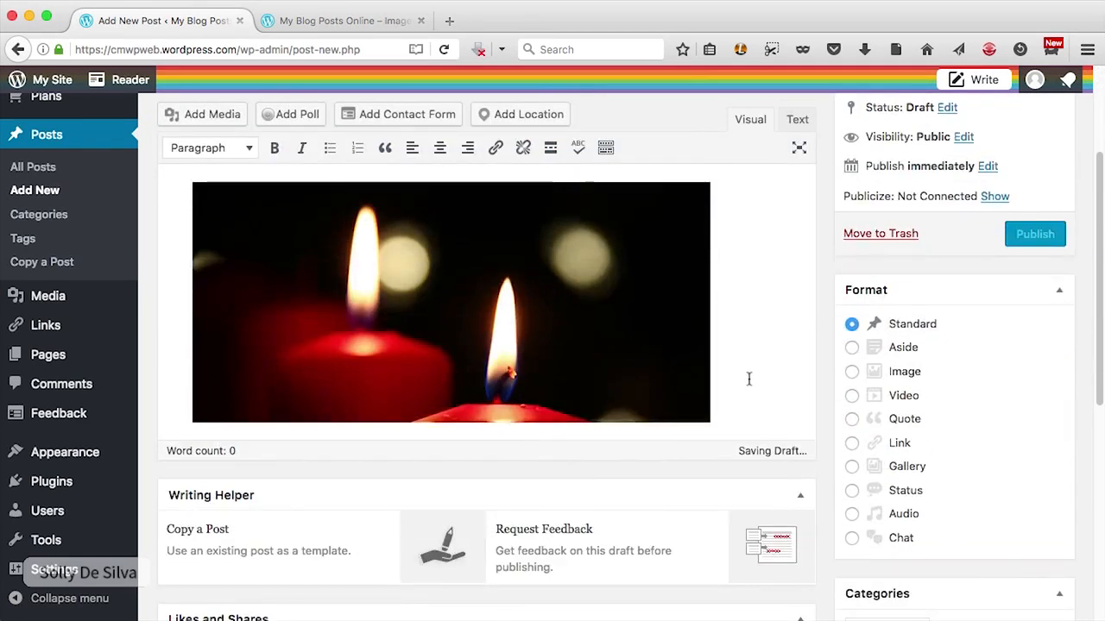
pyautogui.scroll(-10, 760, 348)
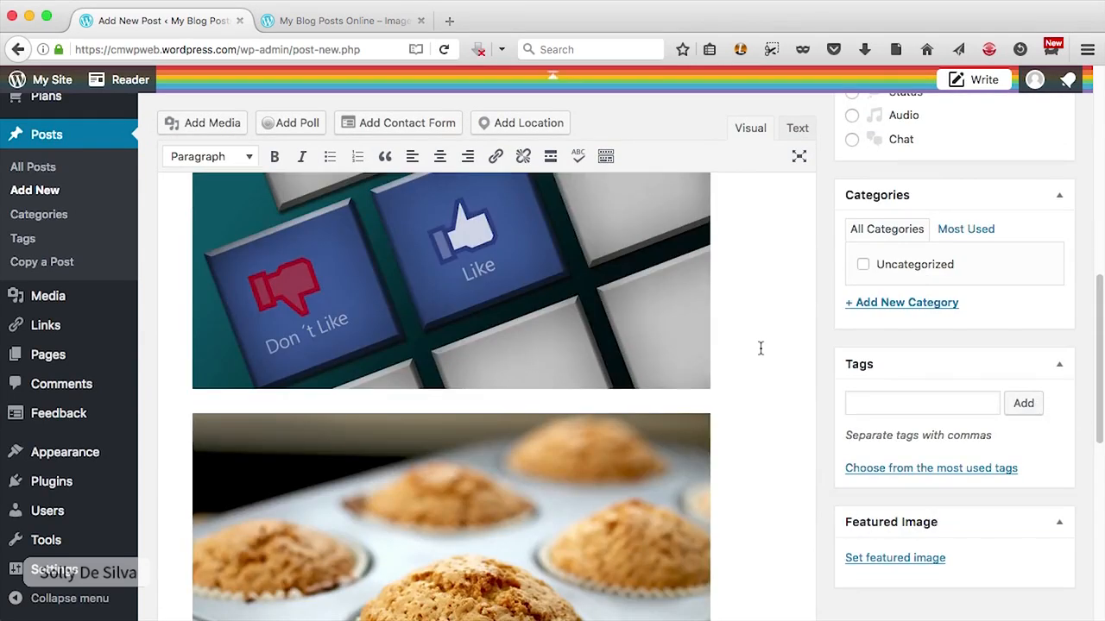
pyautogui.scroll(4, 760, 348)
pyautogui.scroll(10, 760, 348)
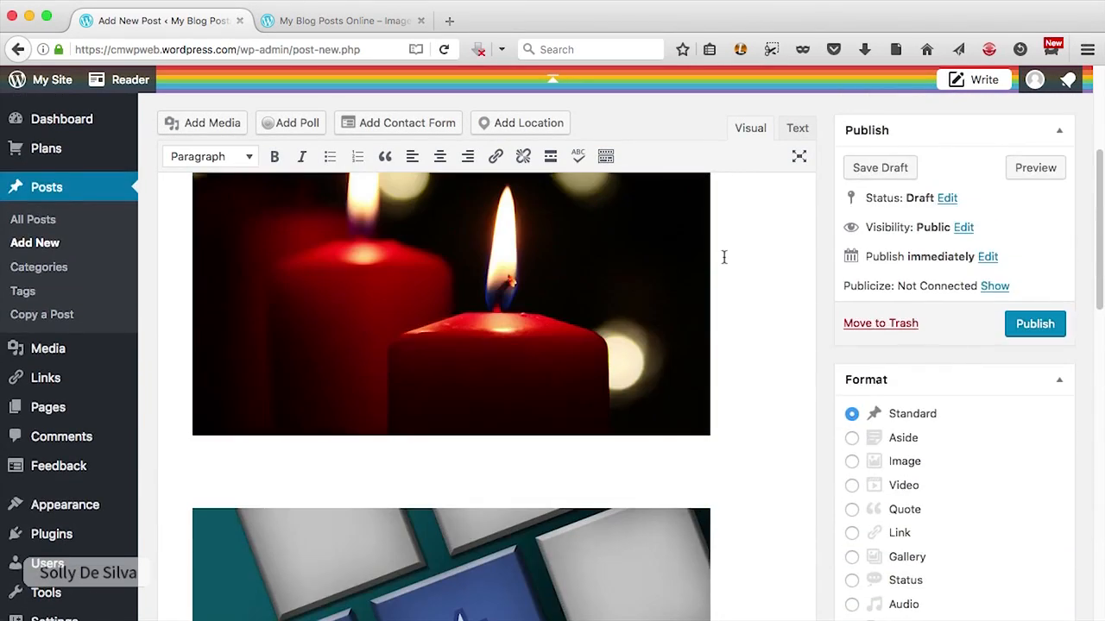
pyautogui.click(1039, 417)
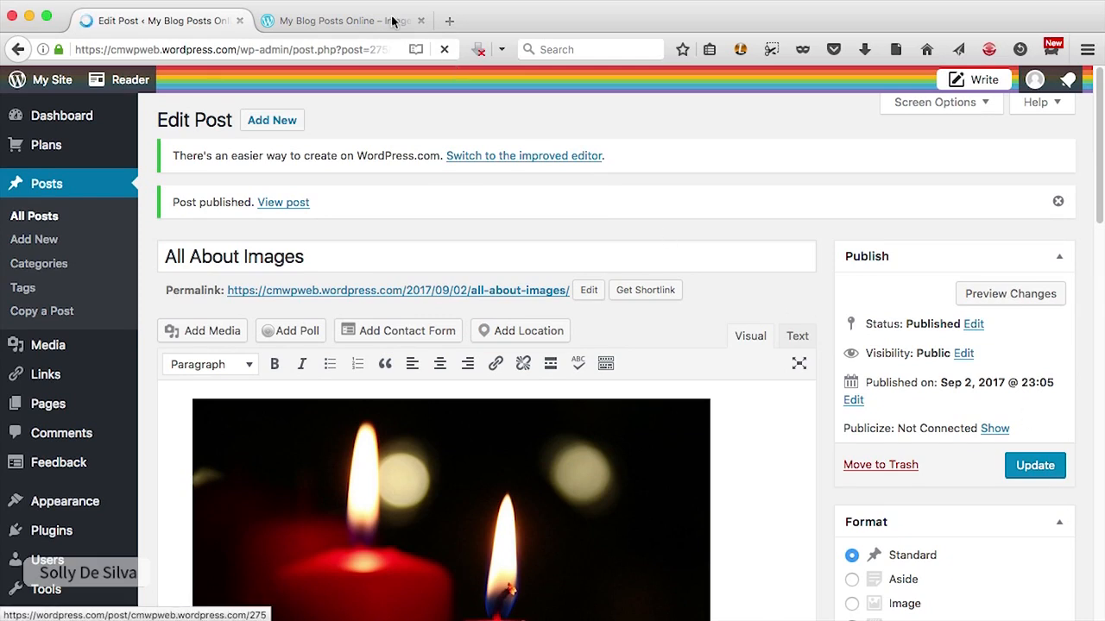
# Reload the blog page and examine how the All About Images post and its images appear among the other posts.
pyautogui.click(361, 22)
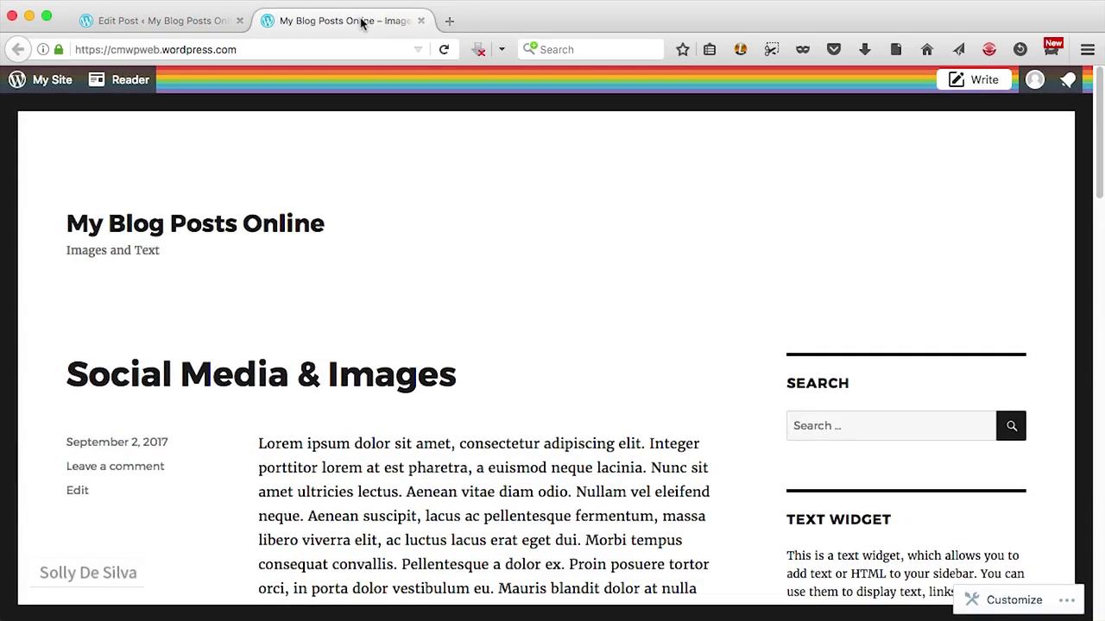
pyautogui.click(443, 49)
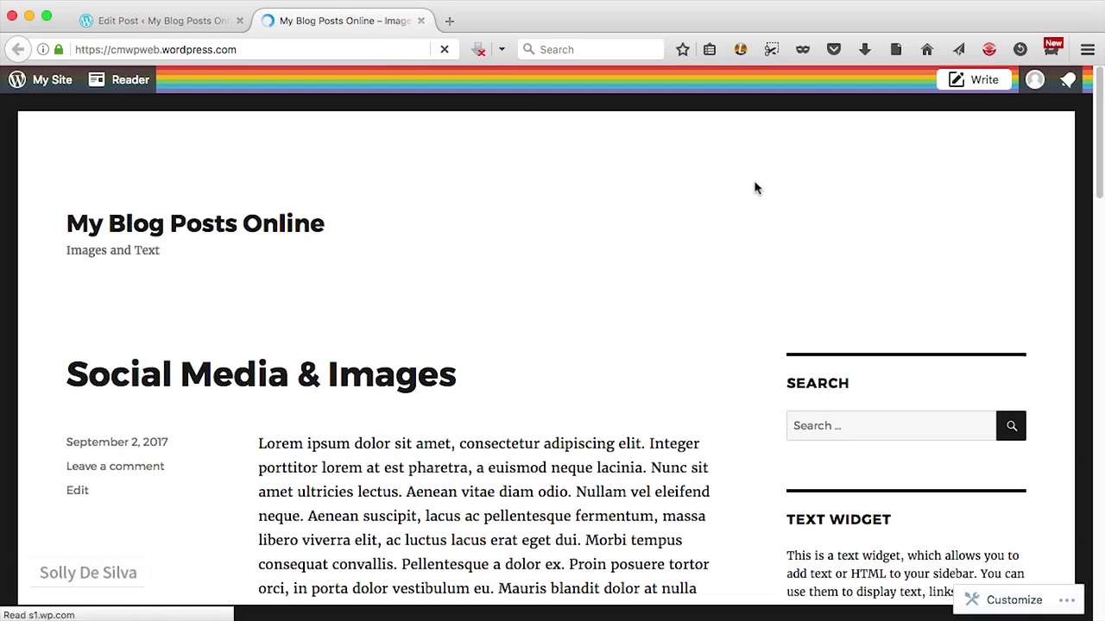
pyautogui.scroll(-4, 994, 278)
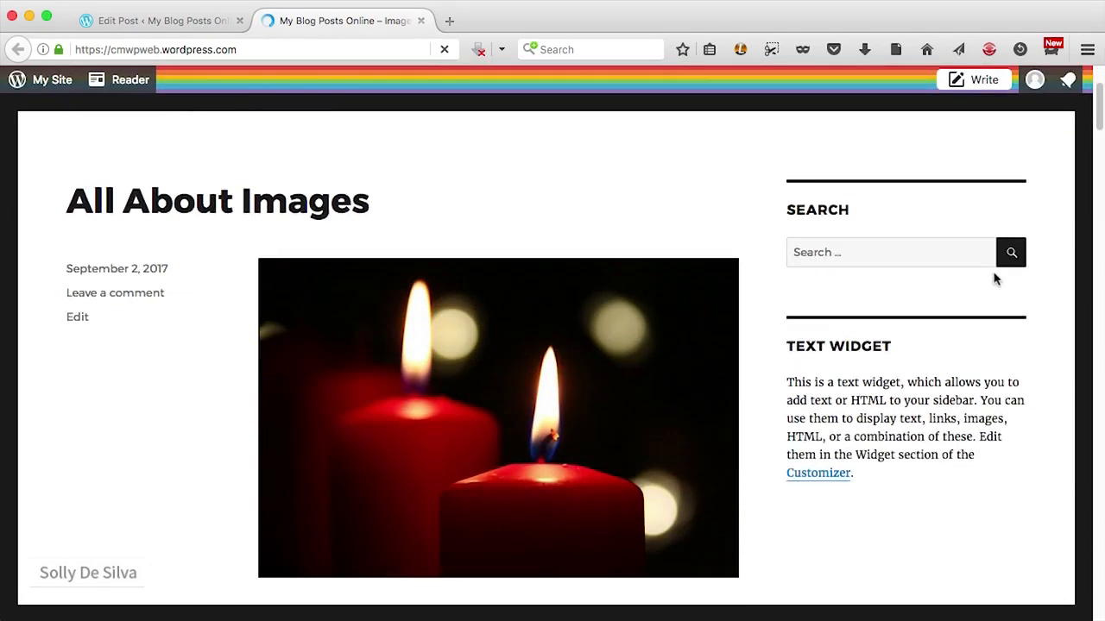
pyautogui.scroll(-12, 994, 277)
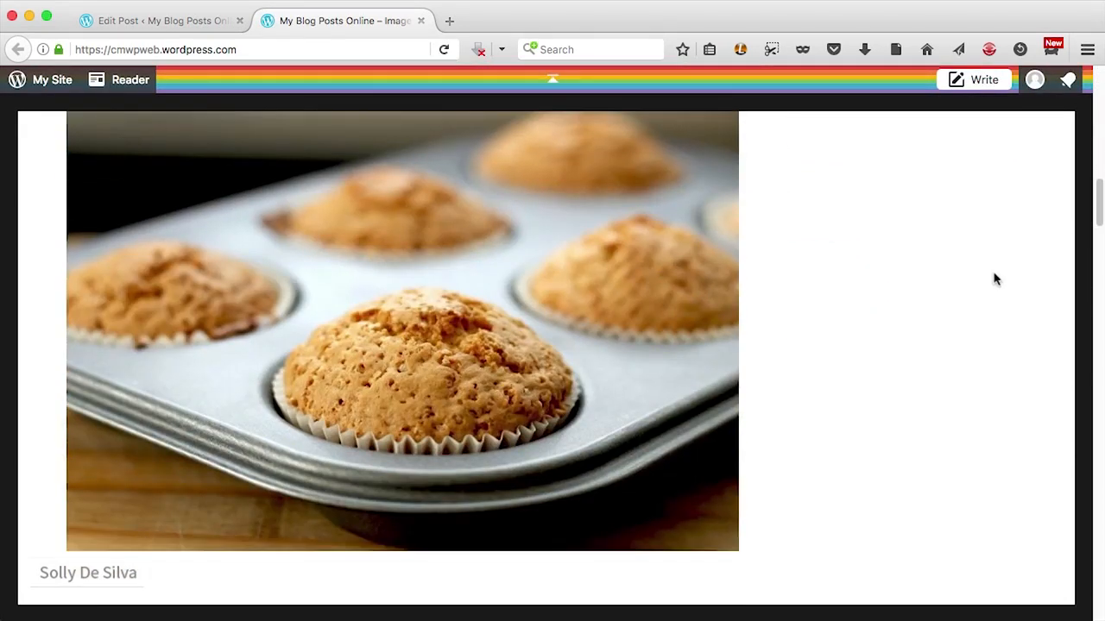
pyautogui.scroll(15, 995, 278)
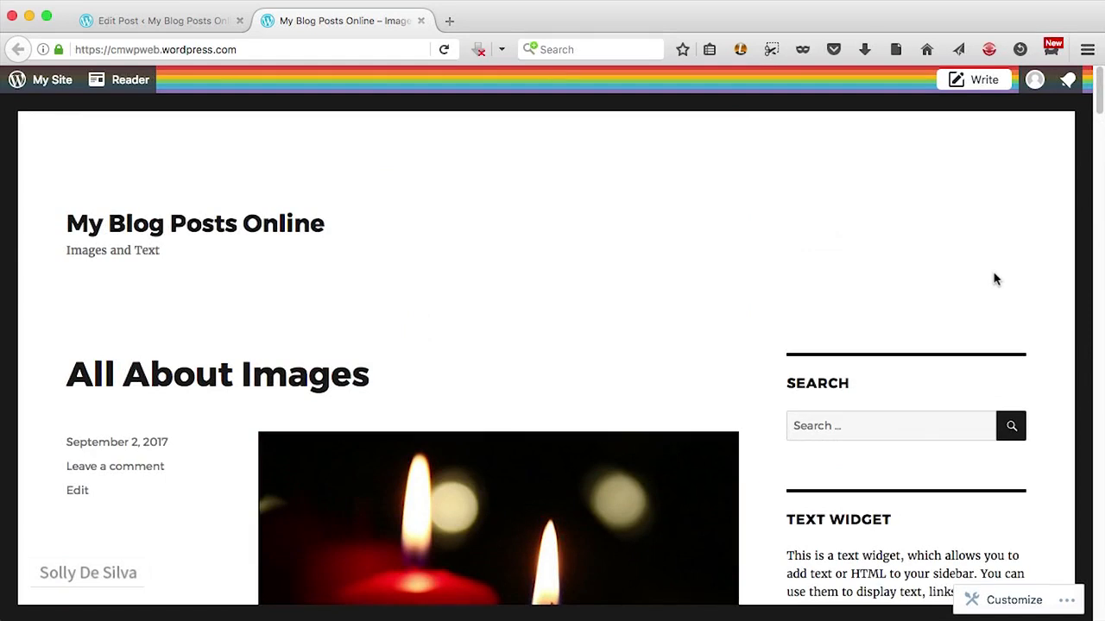
pyautogui.scroll(-15, 994, 278)
pyautogui.scroll(-10, 994, 278)
pyautogui.scroll(-8, 994, 278)
pyautogui.scroll(-10, 994, 277)
pyautogui.scroll(20, 994, 278)
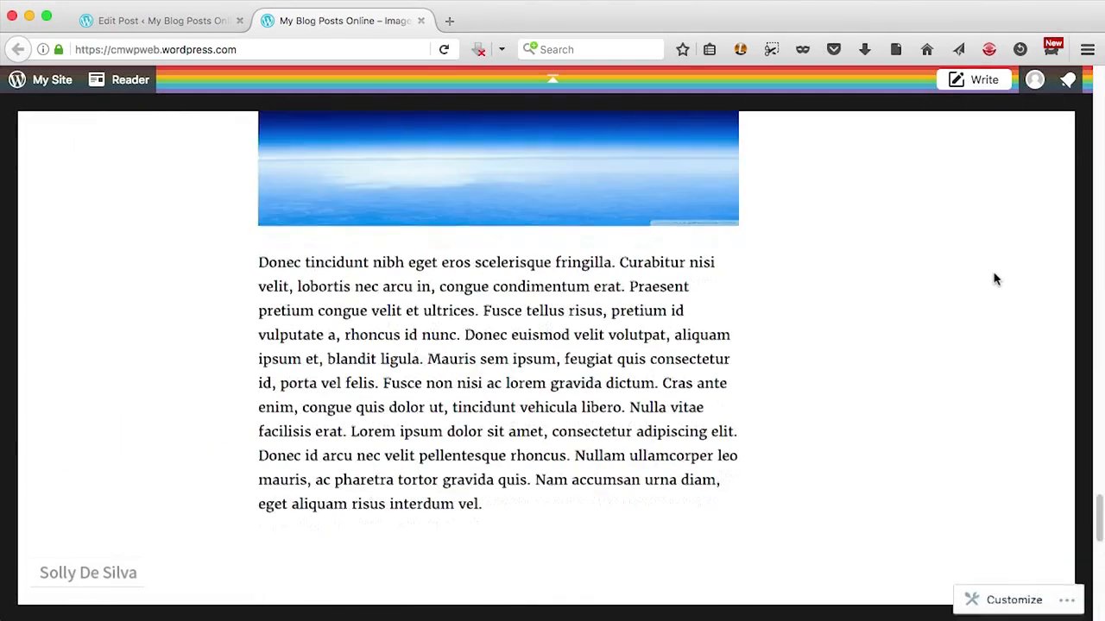
pyautogui.scroll(15, 994, 278)
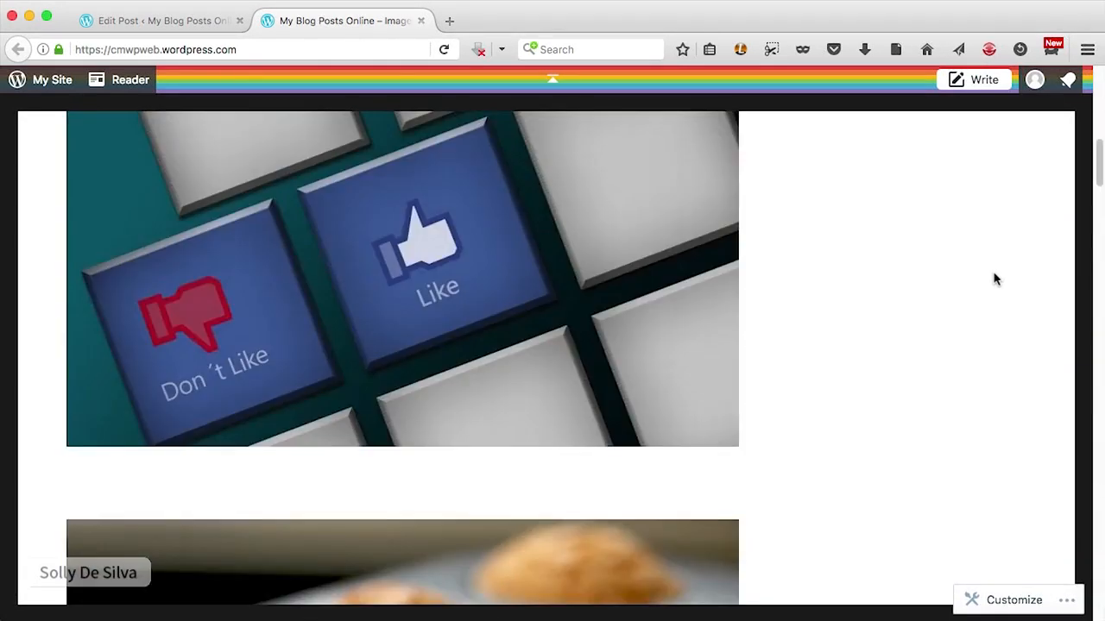
pyautogui.scroll(-5, 994, 278)
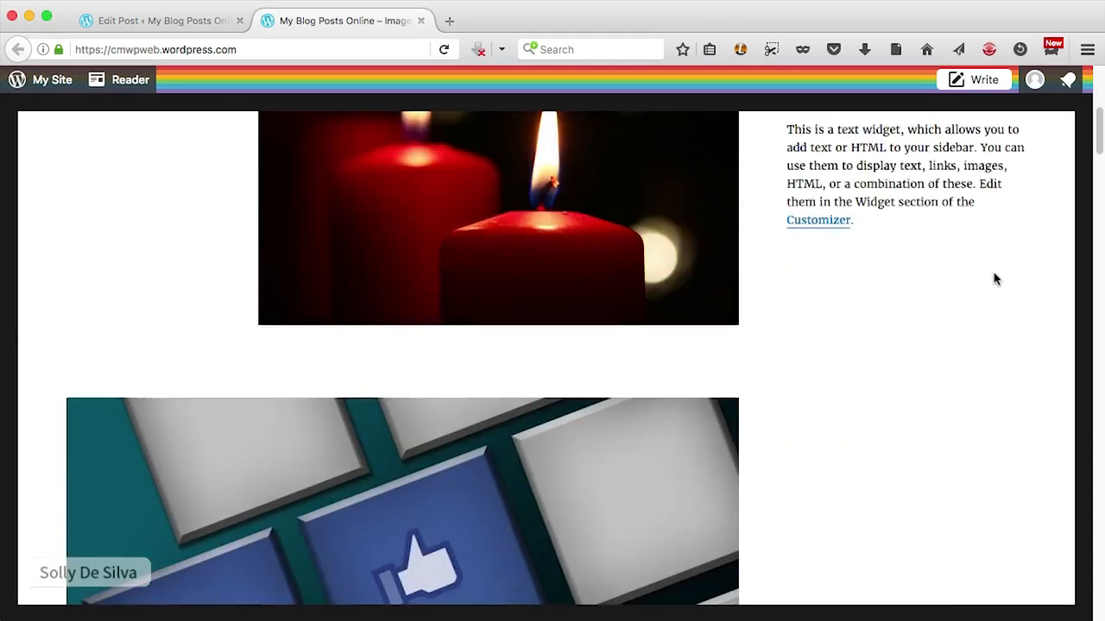
pyautogui.scroll(2, 995, 277)
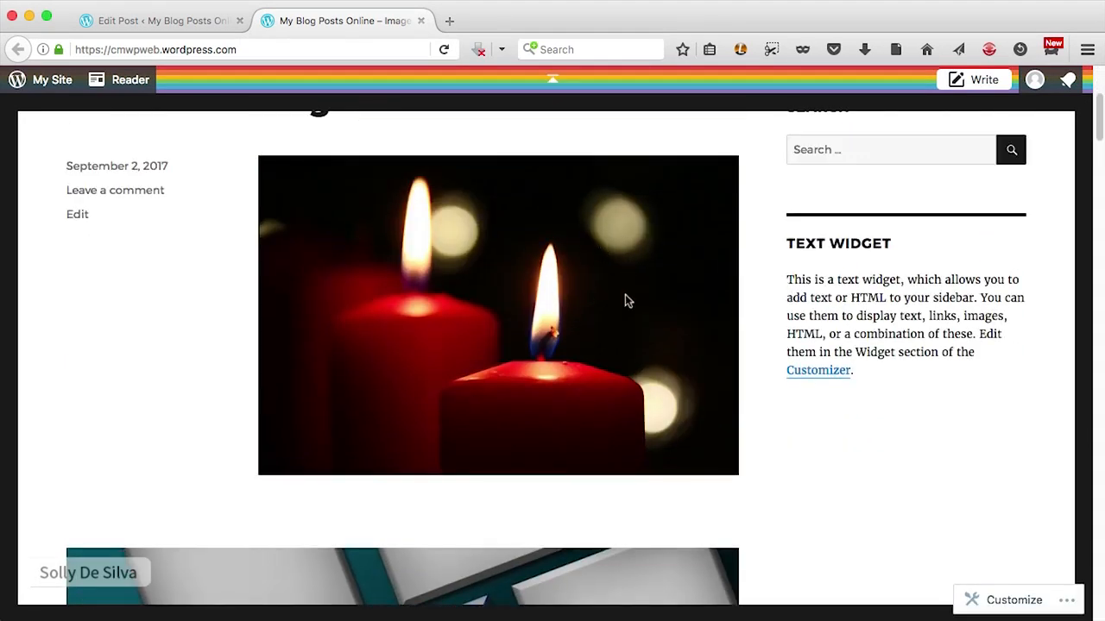
pyautogui.scroll(-3, 627, 300)
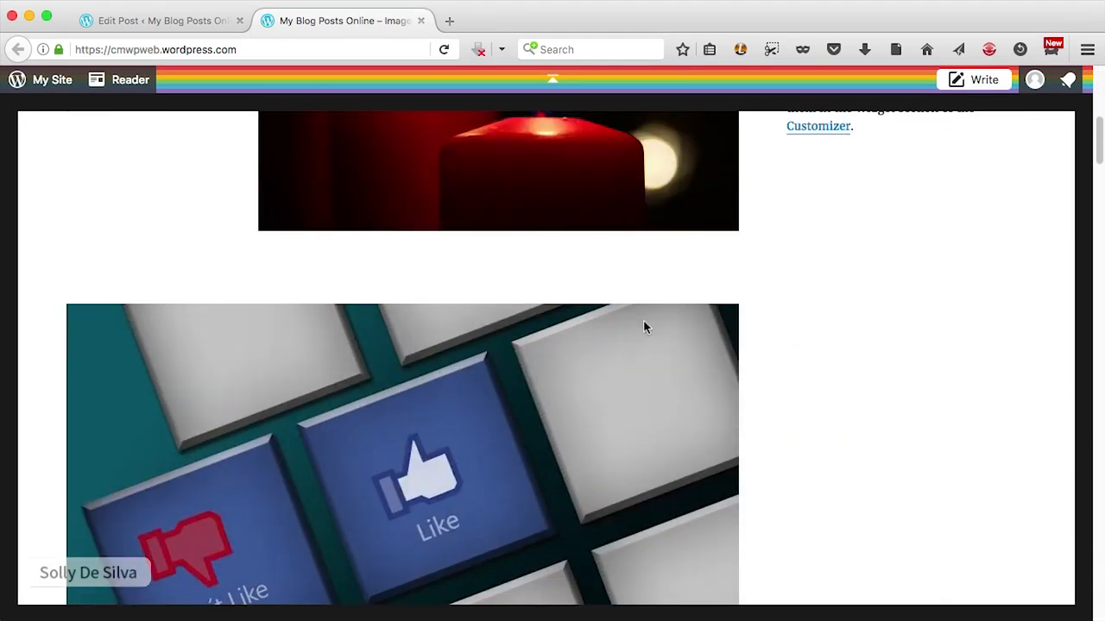
pyautogui.scroll(-1, 862, 337)
pyautogui.scroll(10, 862, 339)
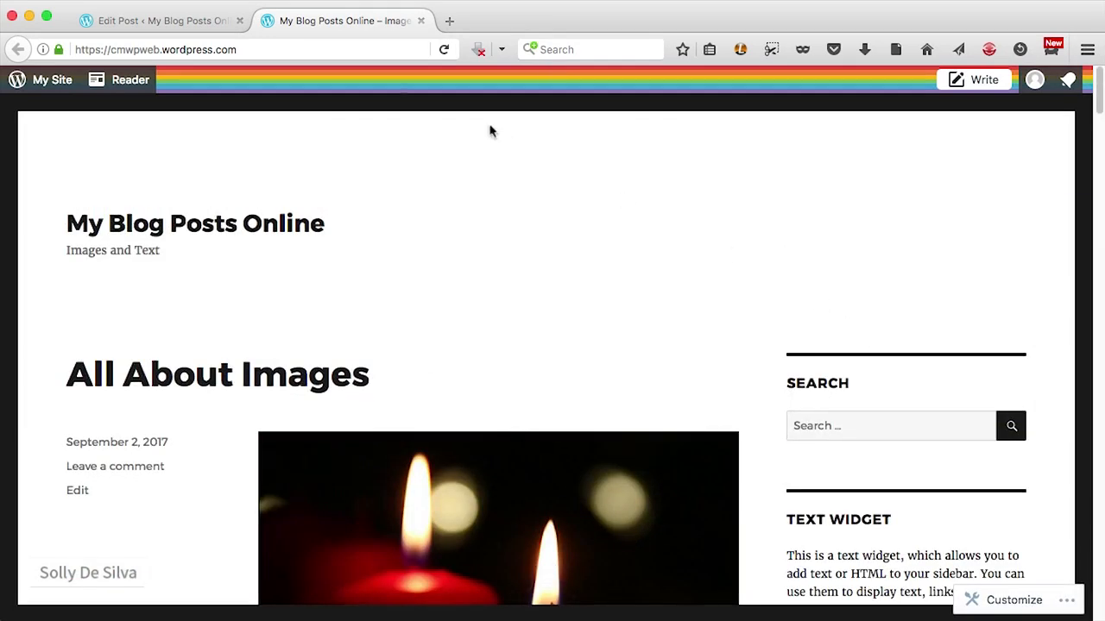
# Return to editing the All About Images post and set the candles image's display size to 1200 × 800.
pyautogui.click(153, 22)
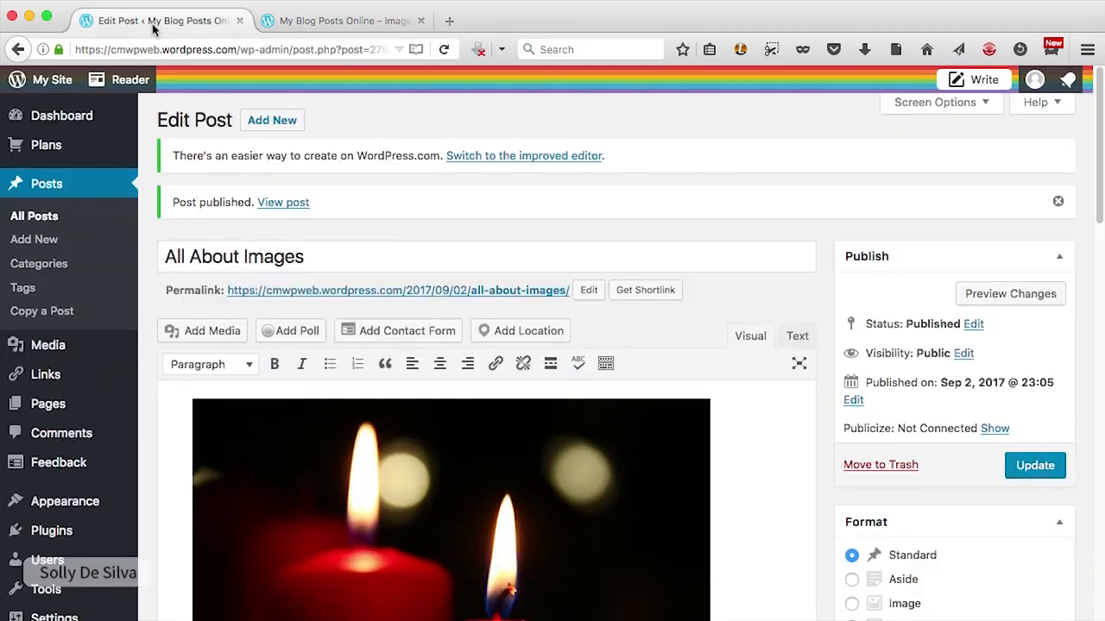
pyautogui.scroll(-3, 764, 399)
pyautogui.scroll(2, 764, 399)
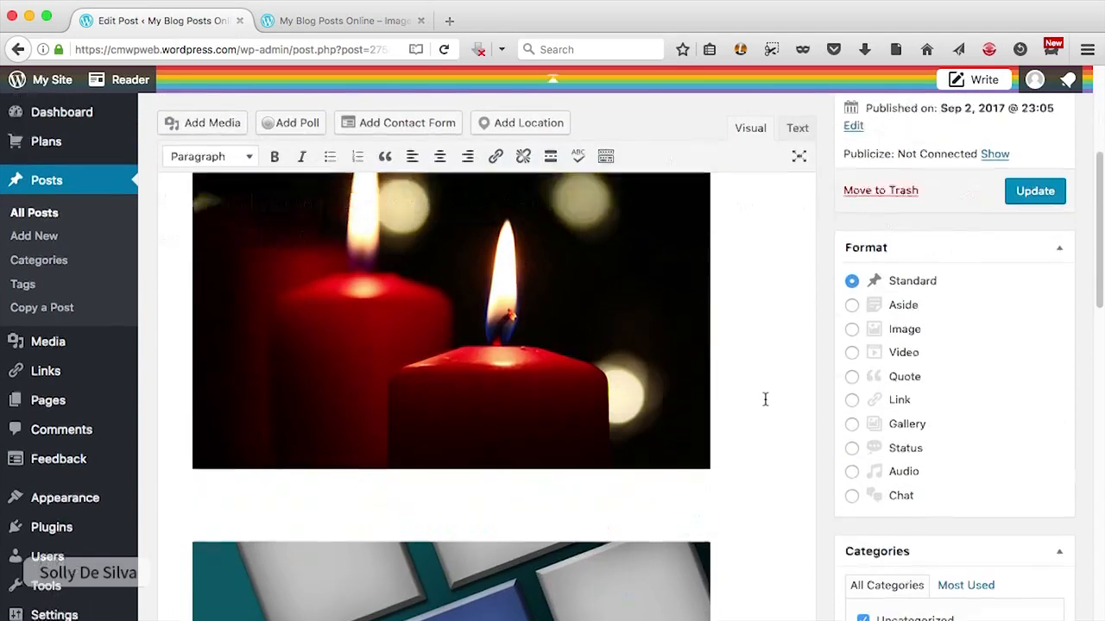
pyautogui.click(515, 371)
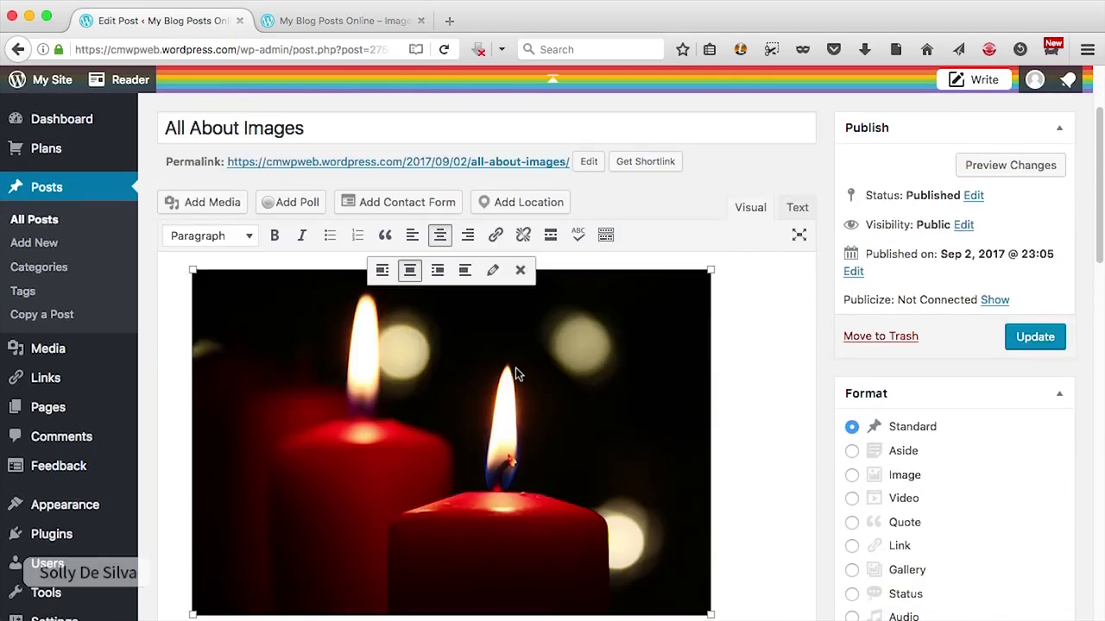
pyautogui.click(493, 273)
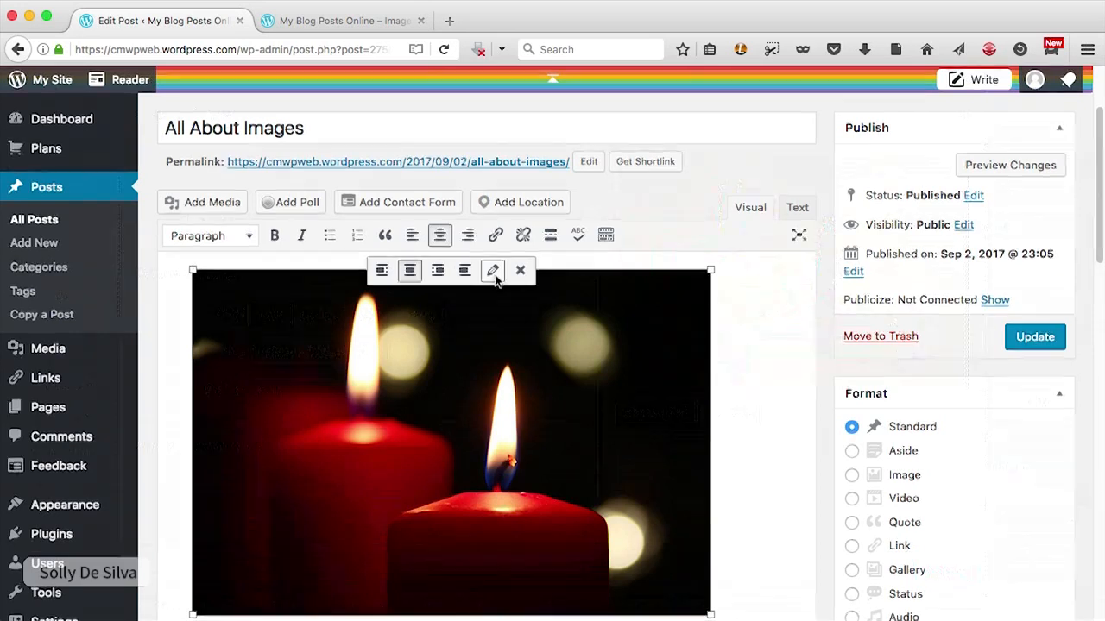
pyautogui.click(379, 352)
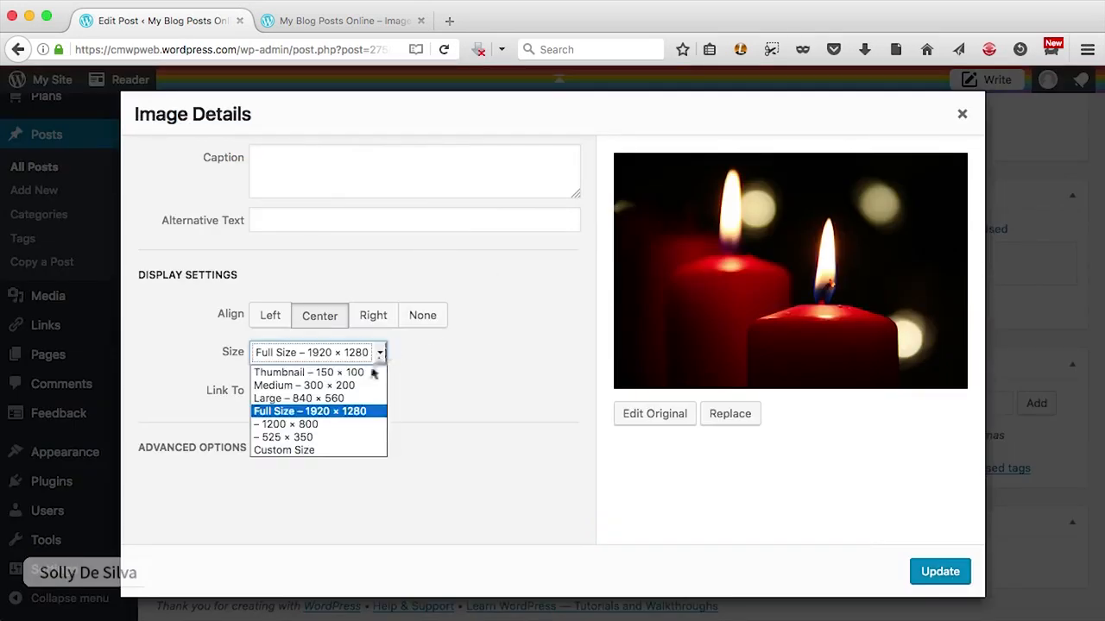
pyautogui.click(341, 424)
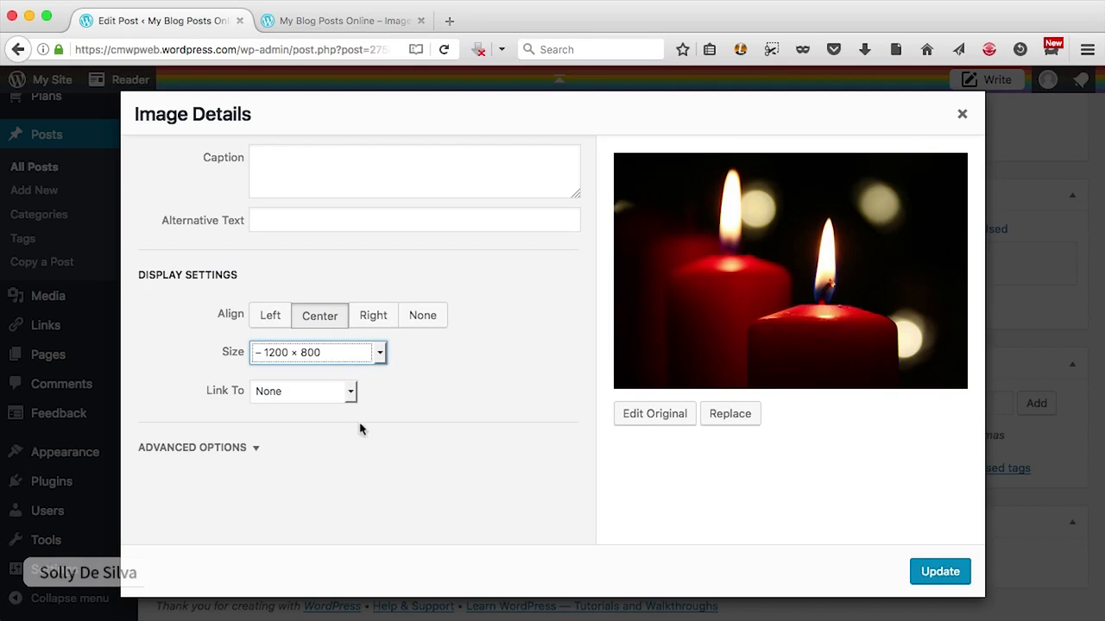
pyautogui.click(936, 575)
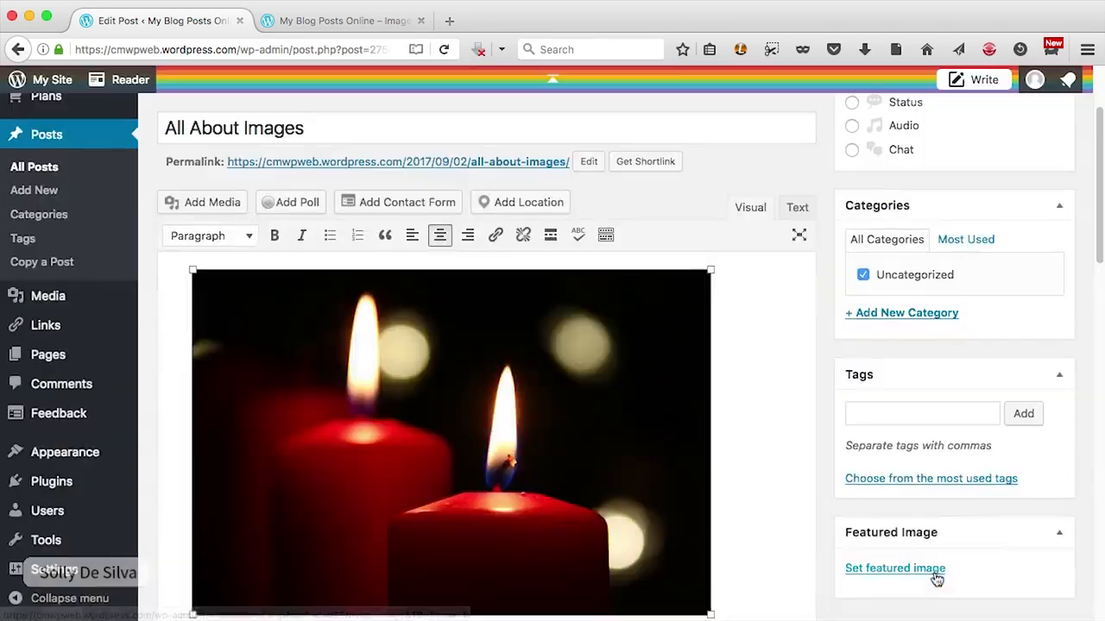
# Set the display size of the Like keyboard image in the post to 1200 × 675.
pyautogui.scroll(-5, 771, 352)
pyautogui.scroll(-3, 771, 350)
pyautogui.click(636, 286)
pyautogui.click(493, 193)
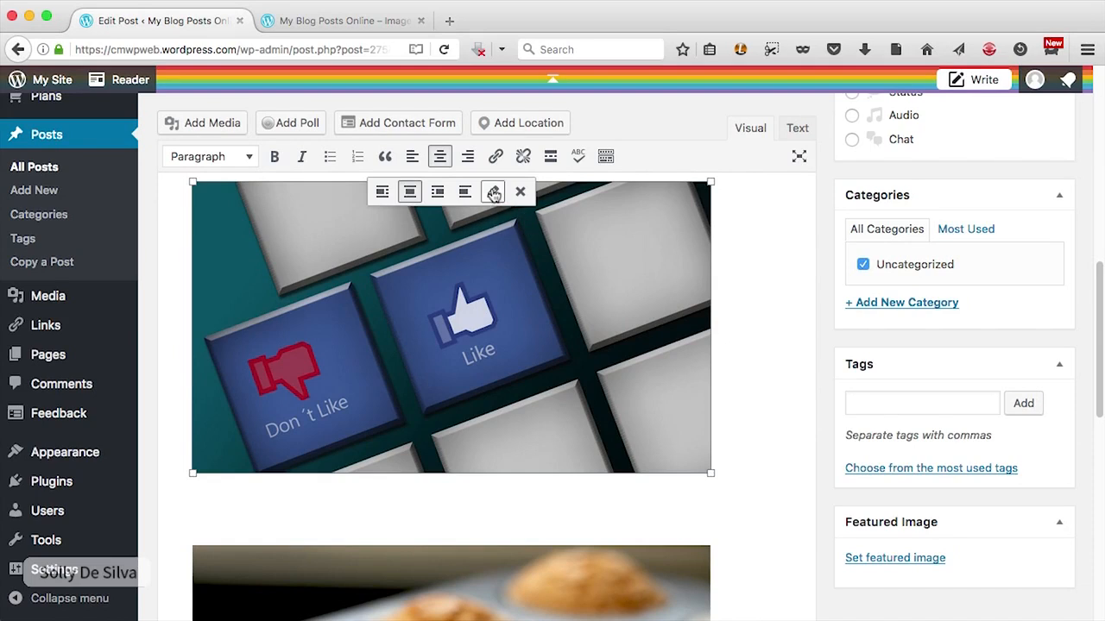
pyautogui.click(381, 354)
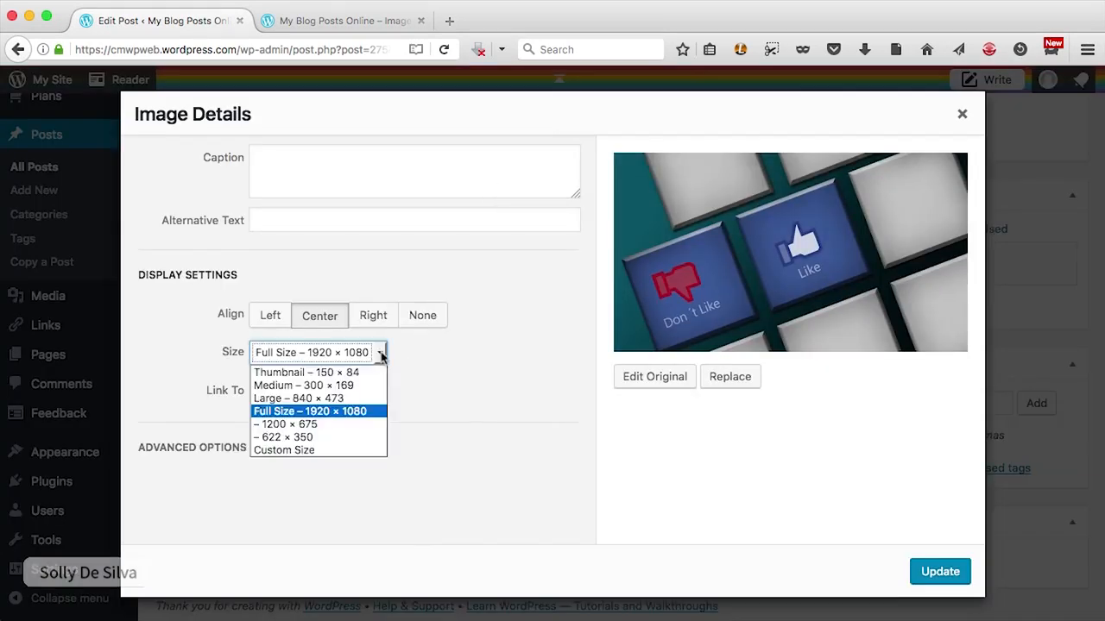
pyautogui.click(325, 424)
pyautogui.click(940, 572)
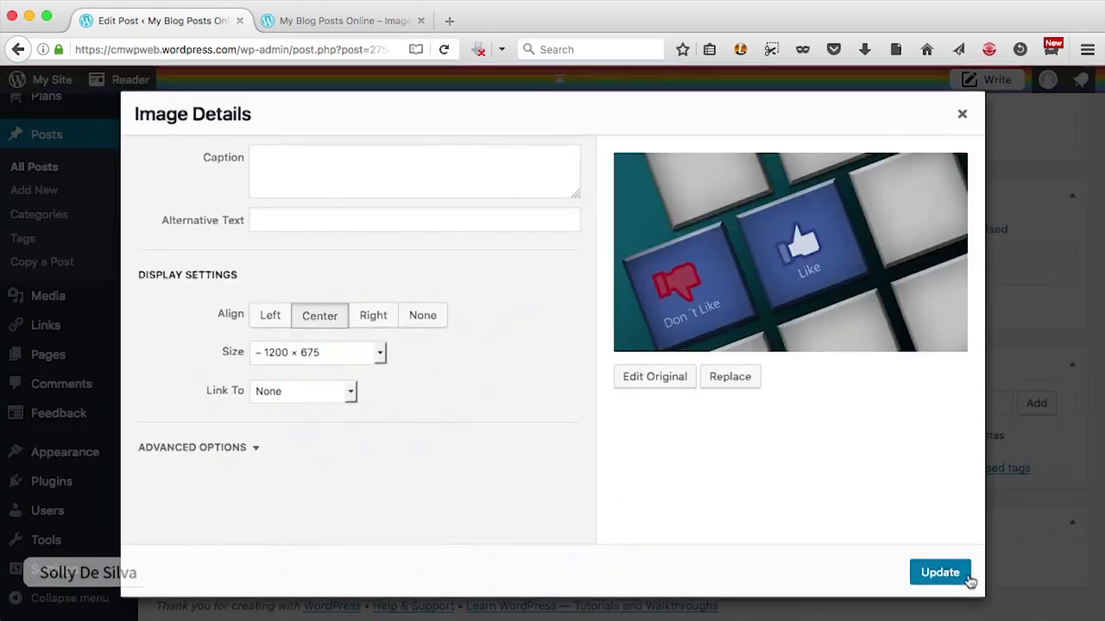
# Set the muffins image's display size to 1200 × 800 and update the All About Images post.
pyautogui.scroll(-5, 759, 383)
pyautogui.click(649, 351)
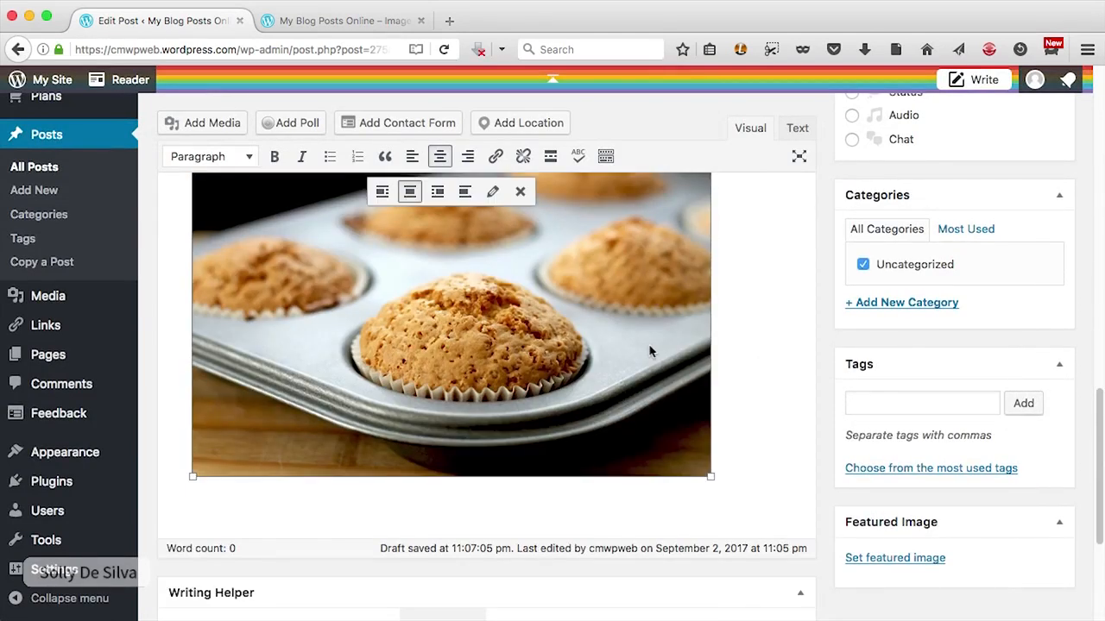
pyautogui.click(491, 194)
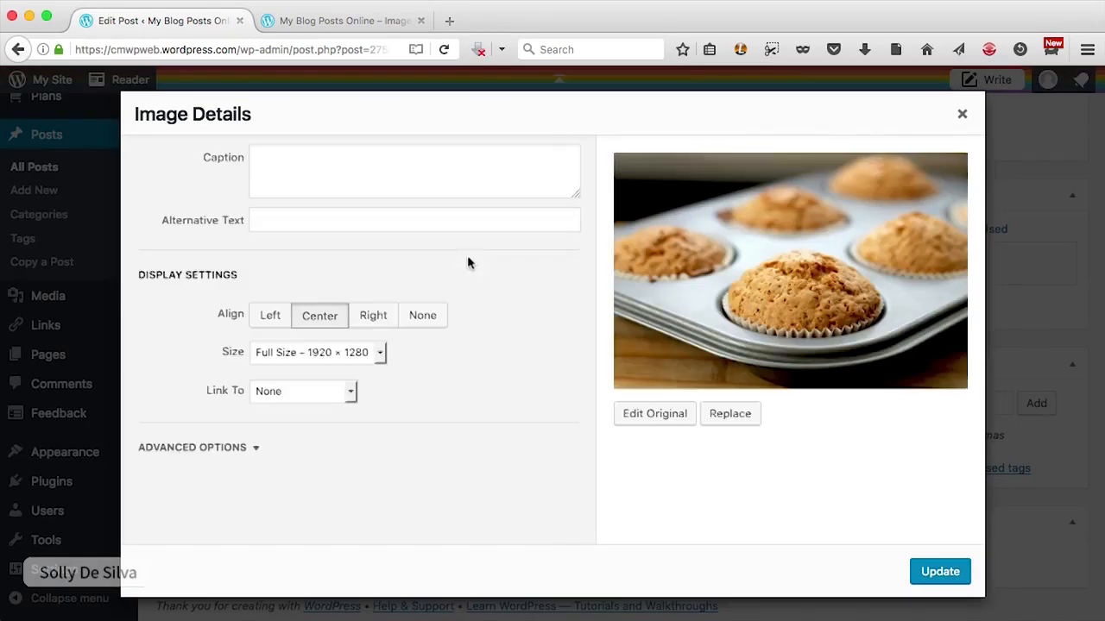
pyautogui.click(363, 354)
pyautogui.click(315, 425)
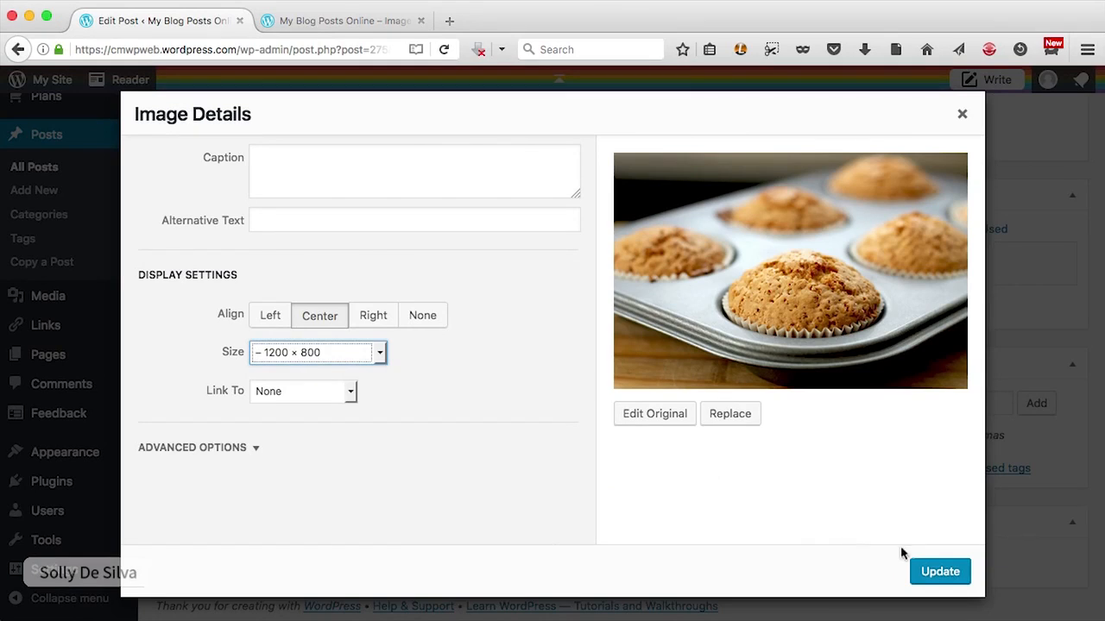
pyautogui.click(940, 572)
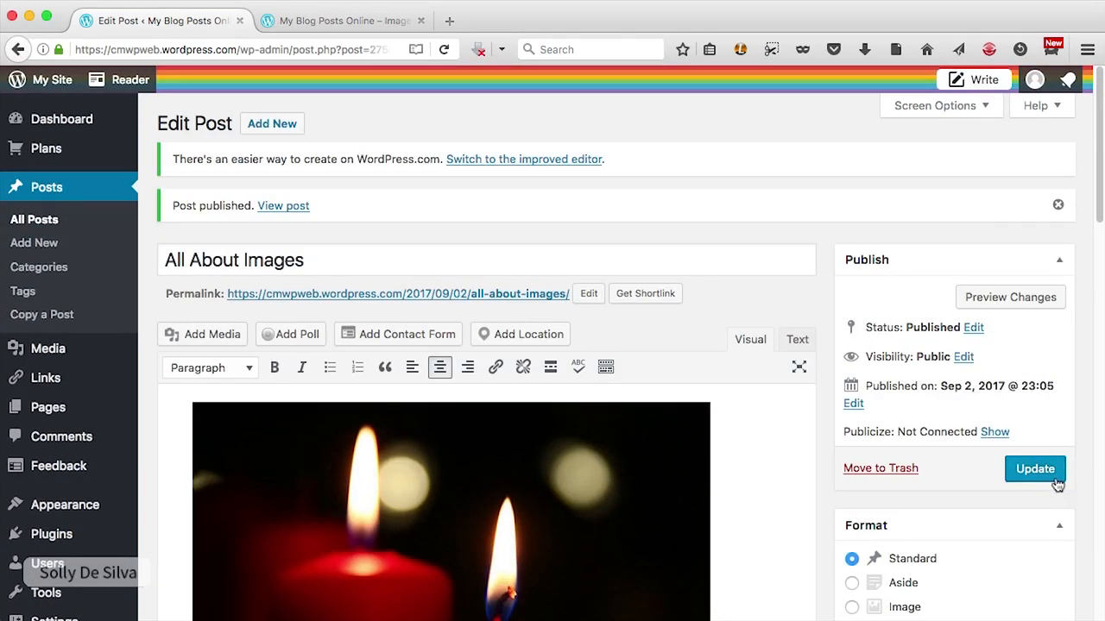
pyautogui.click(1055, 482)
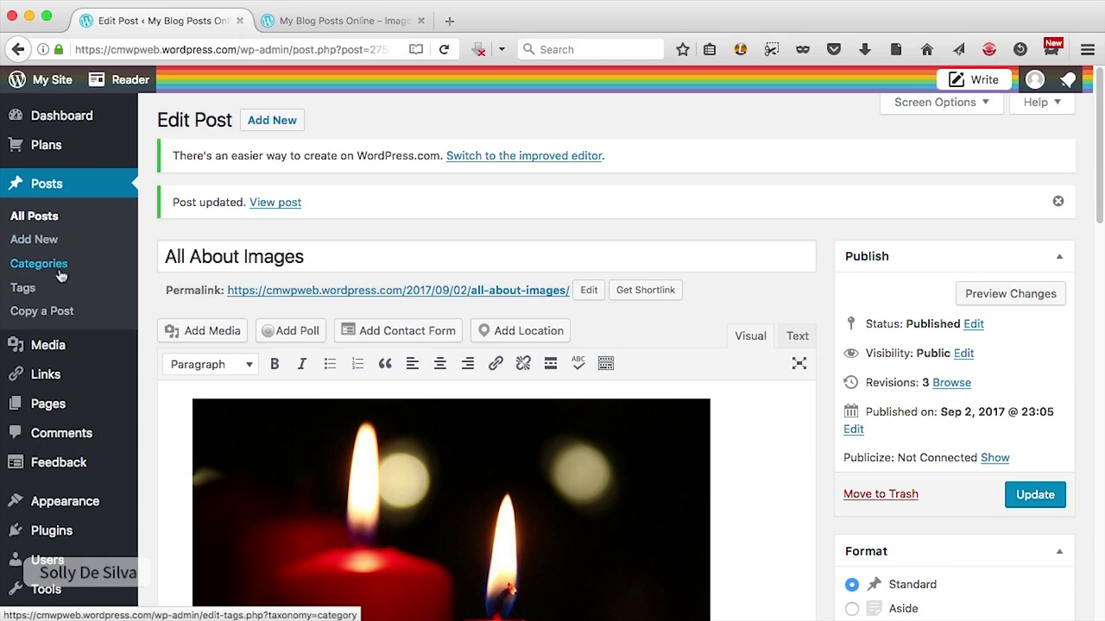
# In the list of all posts, quick-edit the misspelled Camesras & Tripods title to Cameras & Tripods and save it.
pyautogui.click(46, 217)
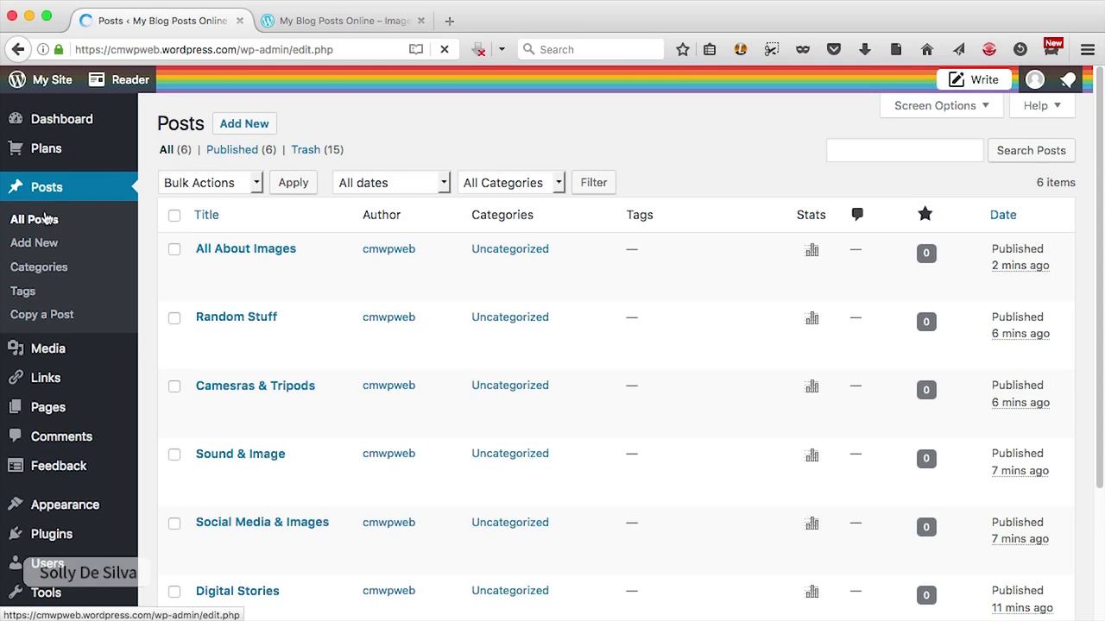
pyautogui.scroll(-3, 703, 264)
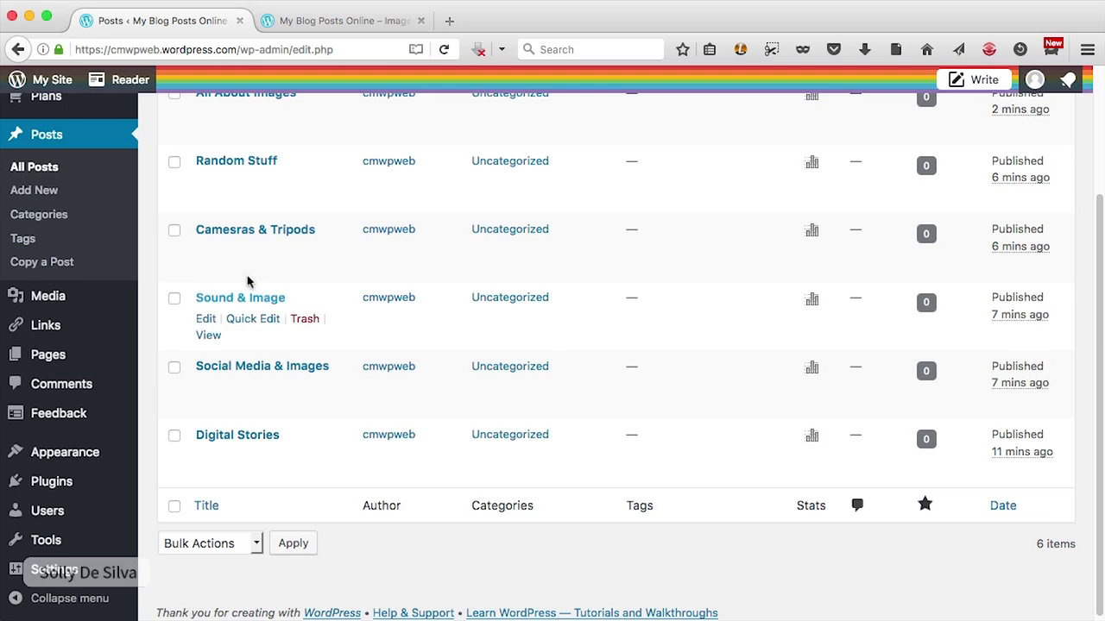
pyautogui.scroll(1, 244, 220)
pyautogui.scroll(2, 244, 220)
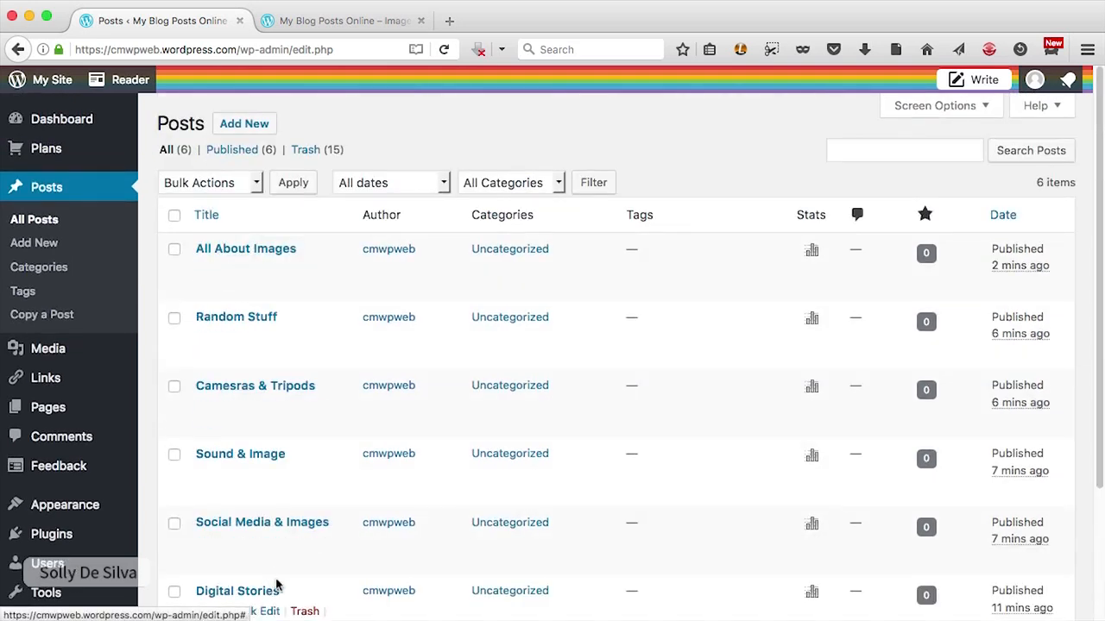
pyautogui.scroll(-2, 725, 571)
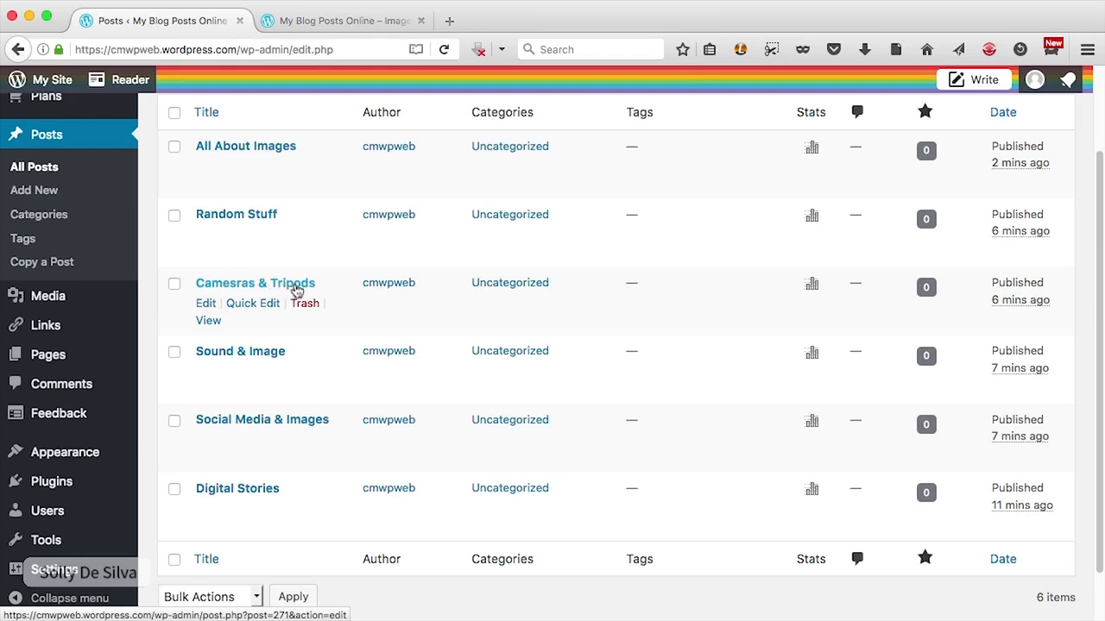
pyautogui.click(245, 304)
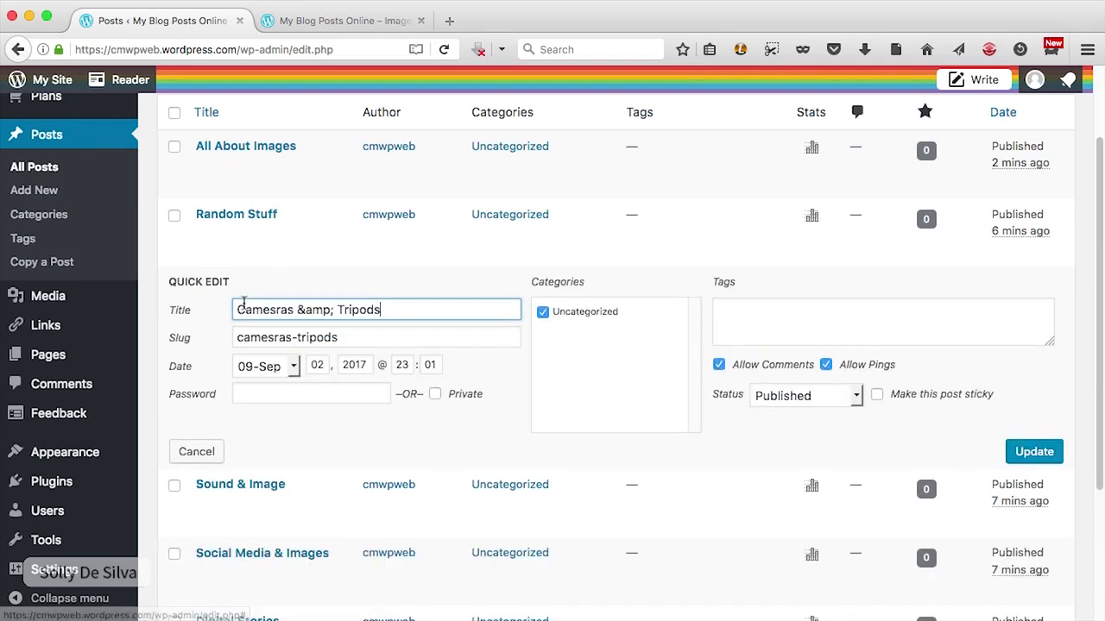
pyautogui.click(275, 309)
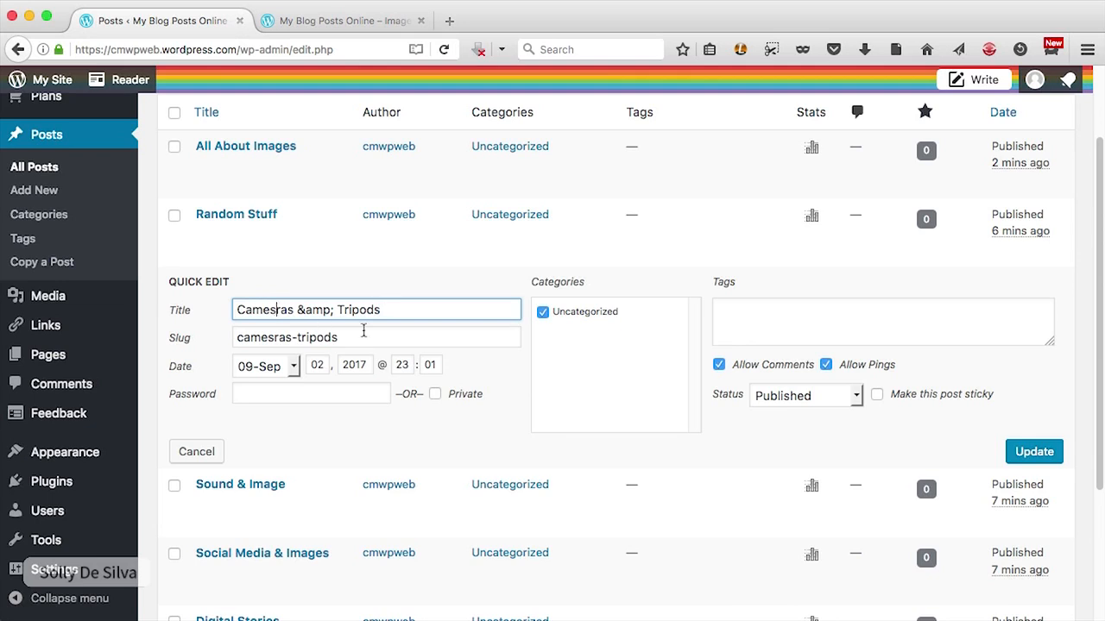
pyautogui.press('BackSpace')
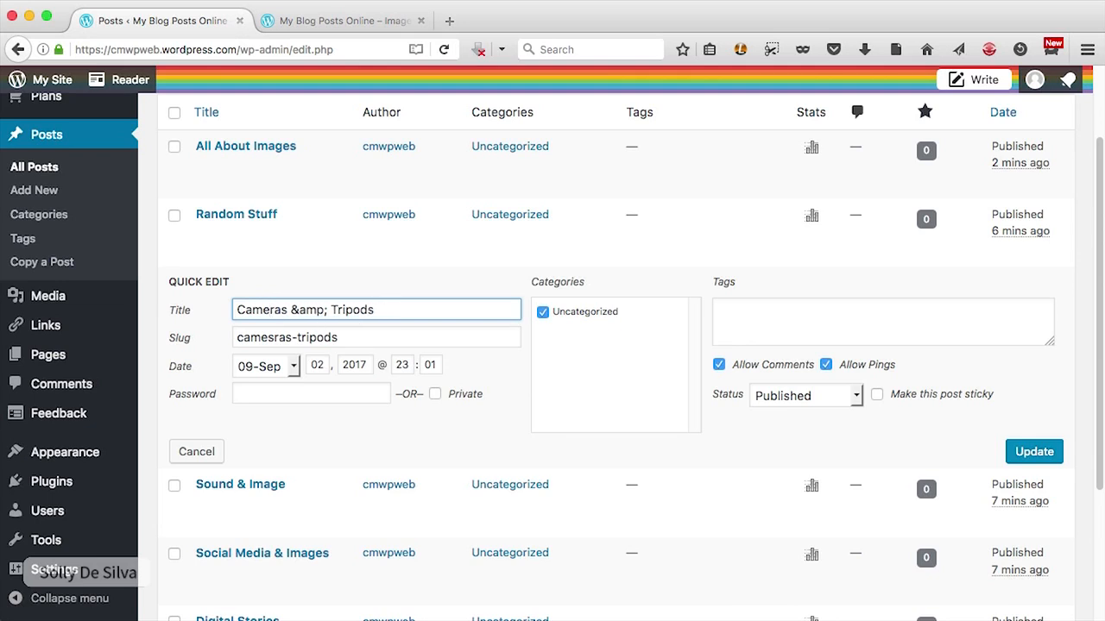
pyautogui.click(1034, 459)
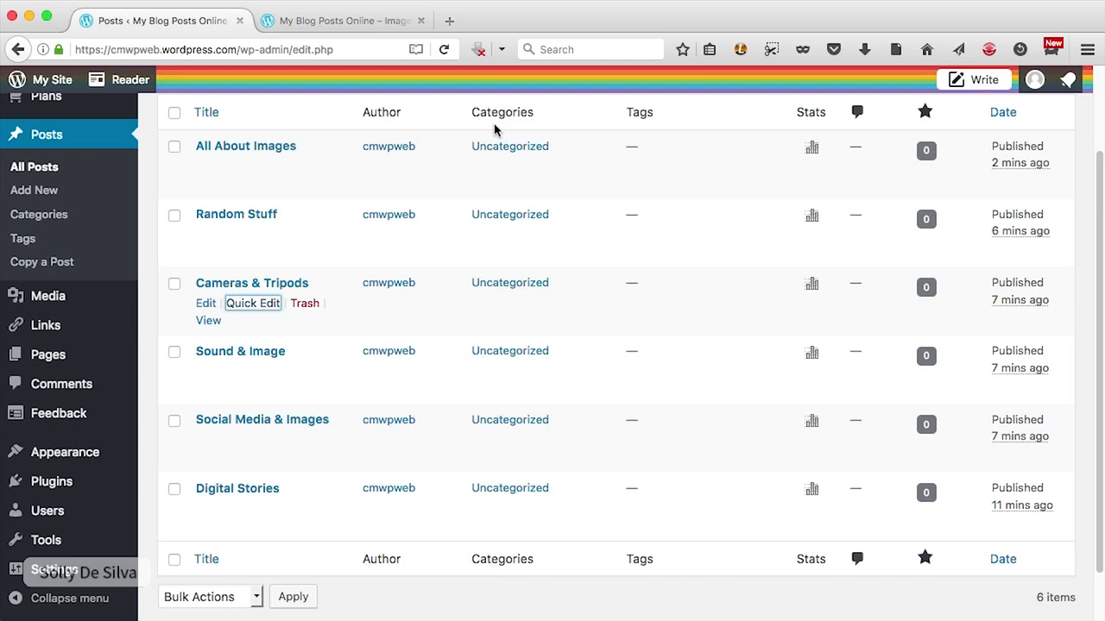
# Open the post categories and add a new category named Sound & Image.
pyautogui.scroll(-2, 686, 337)
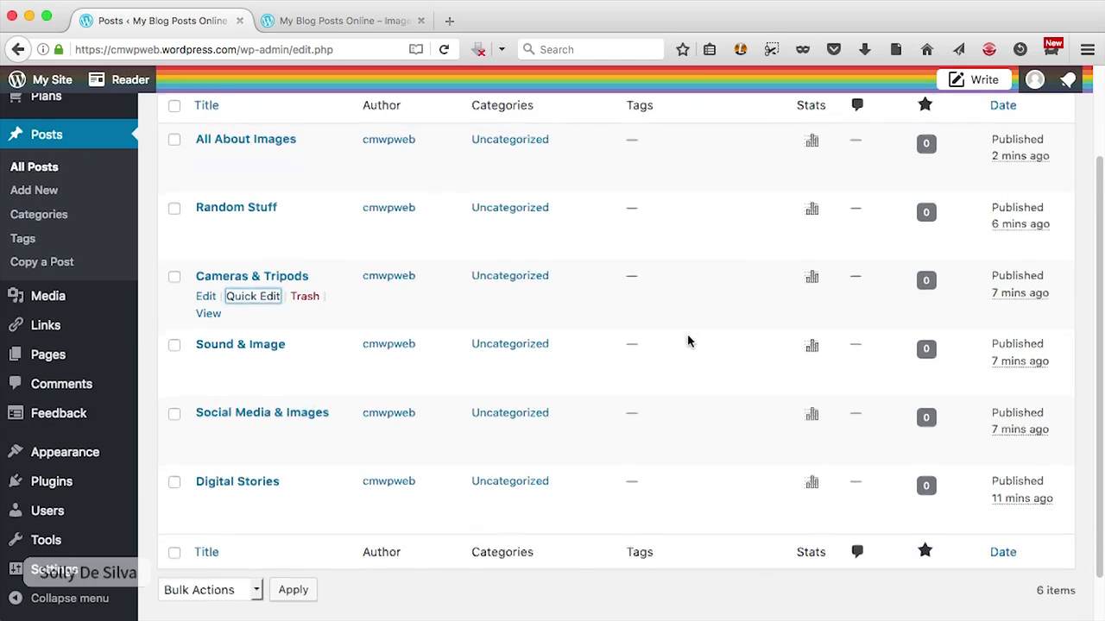
pyautogui.scroll(4, 736, 366)
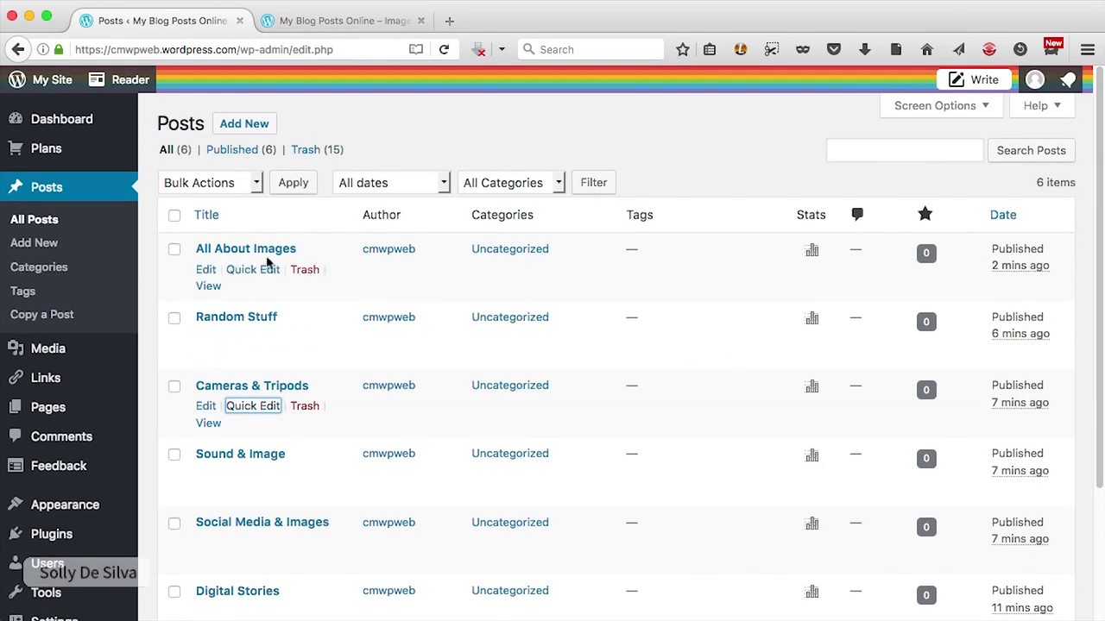
pyautogui.click(31, 273)
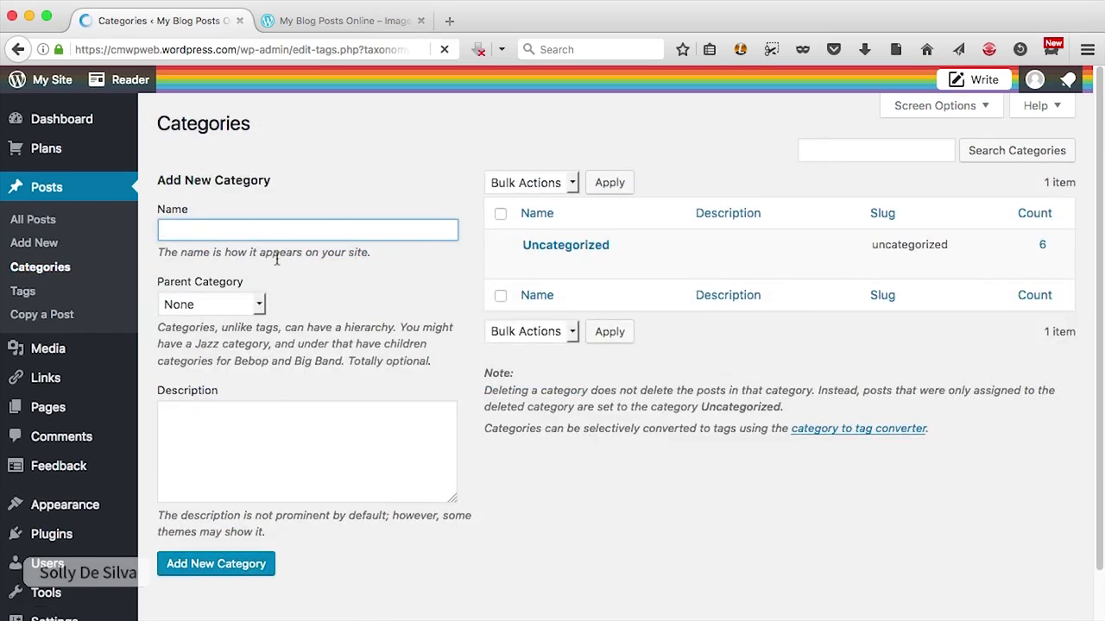
pyautogui.write('Sound & Image')
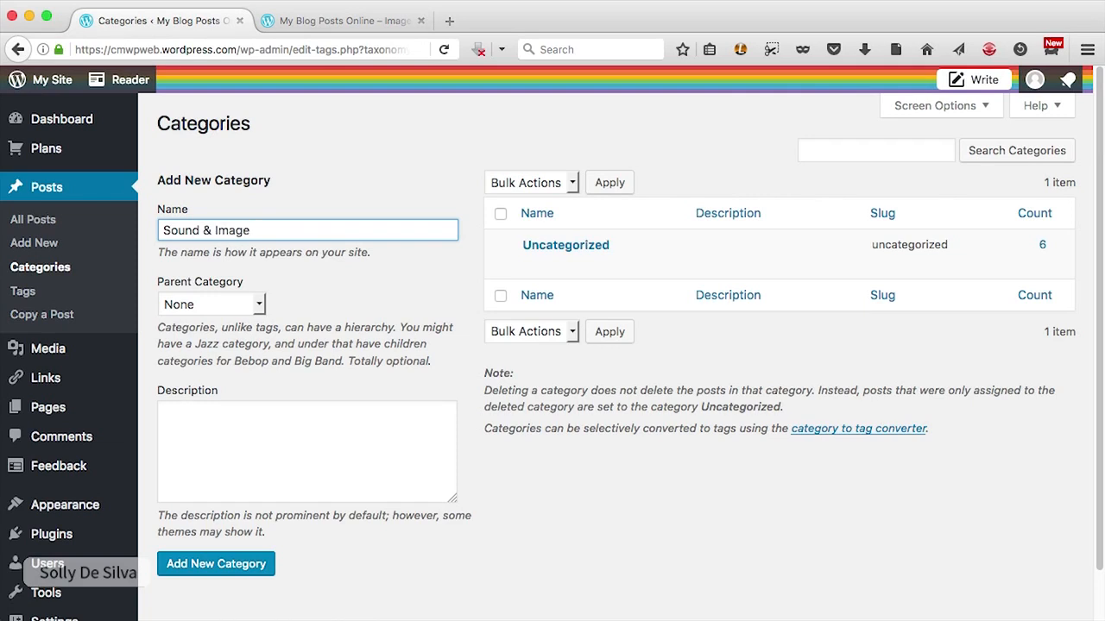
pyautogui.click(244, 574)
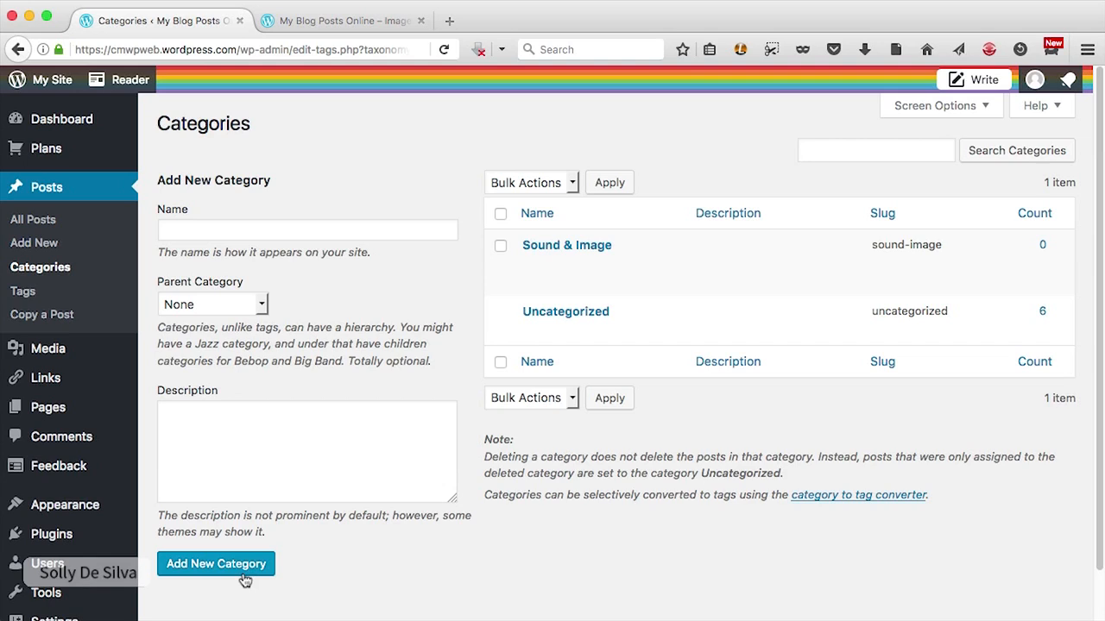
# Add two more post categories named Digital Stories and Random Stuff.
pyautogui.click(252, 226)
pyautogui.write('D')
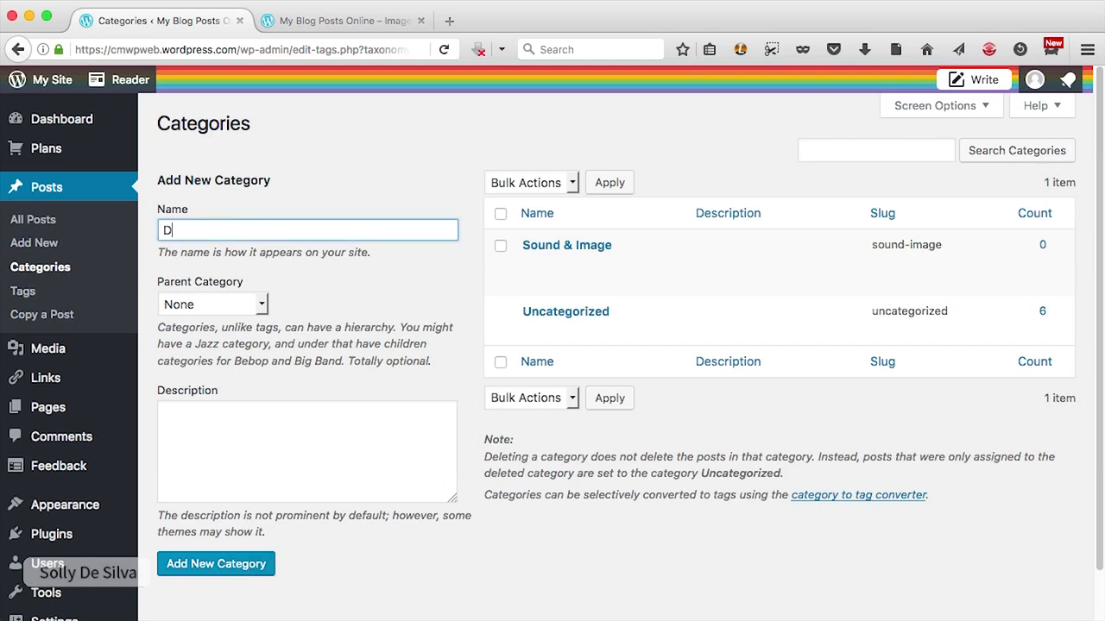
pyautogui.write('igital Stories')
pyautogui.click(259, 574)
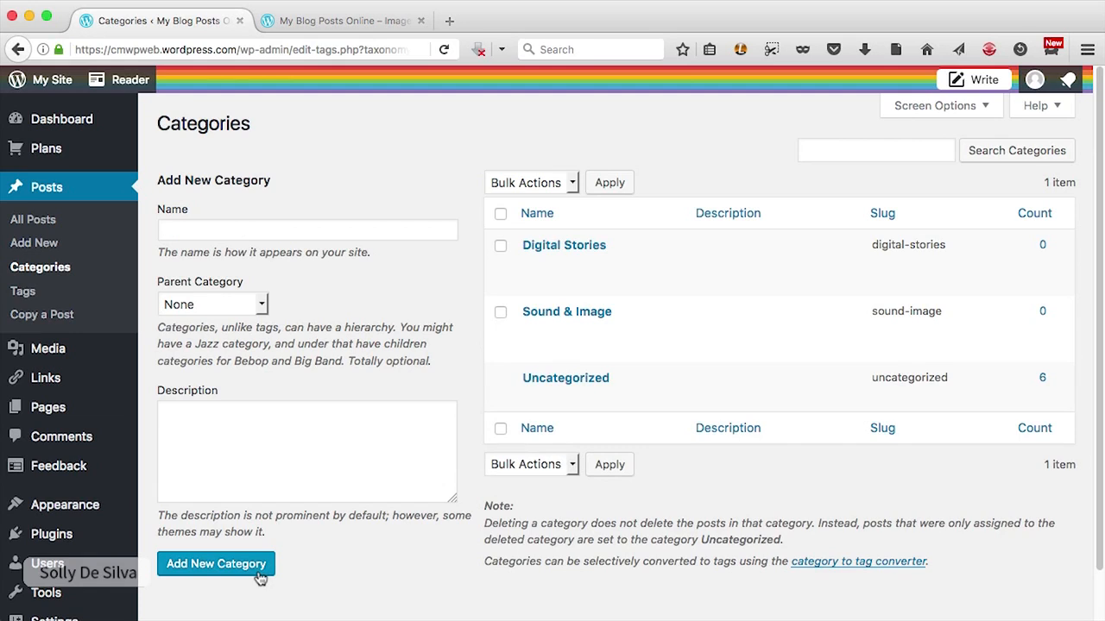
pyautogui.write('Random Stuff')
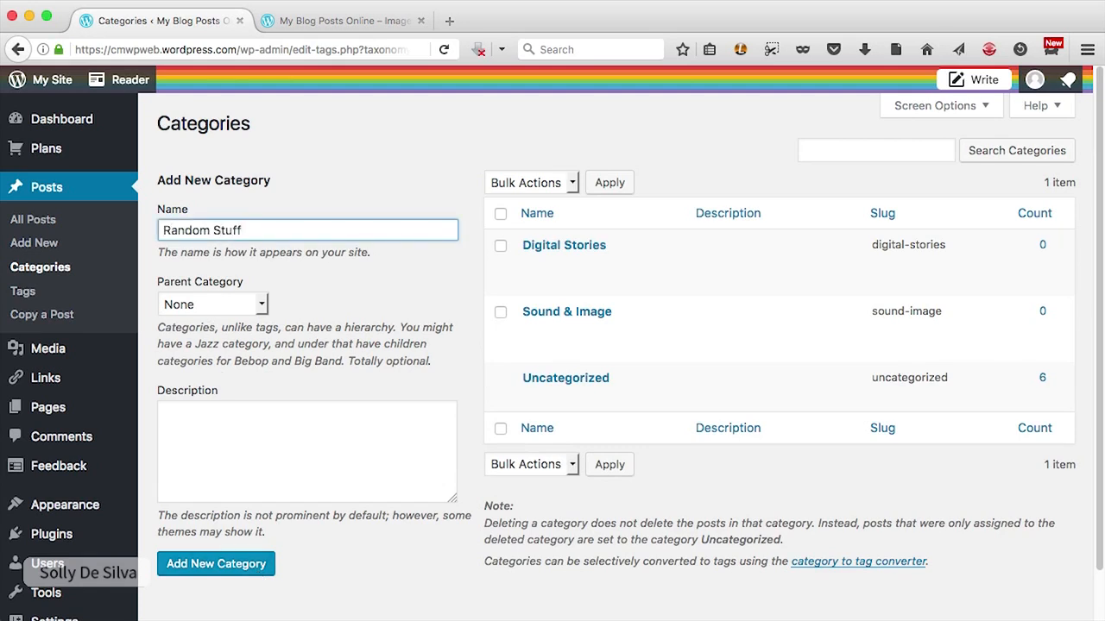
pyautogui.click(181, 563)
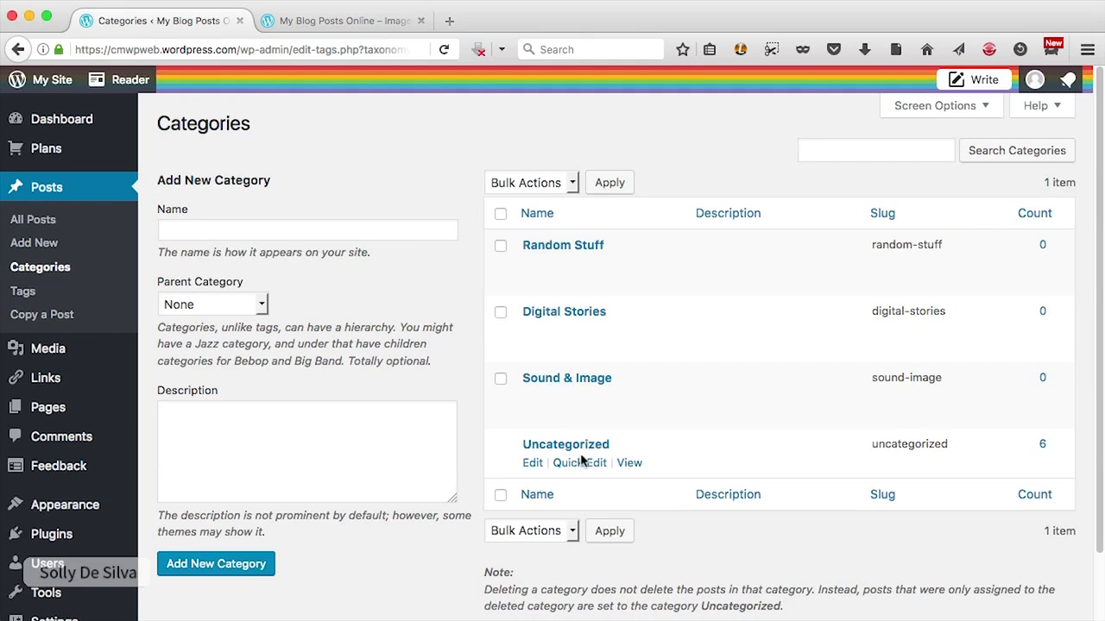
# List the Uncategorized posts and quick-edit All About Images to replace Uncategorized with the Sound & Image category.
pyautogui.click(1042, 447)
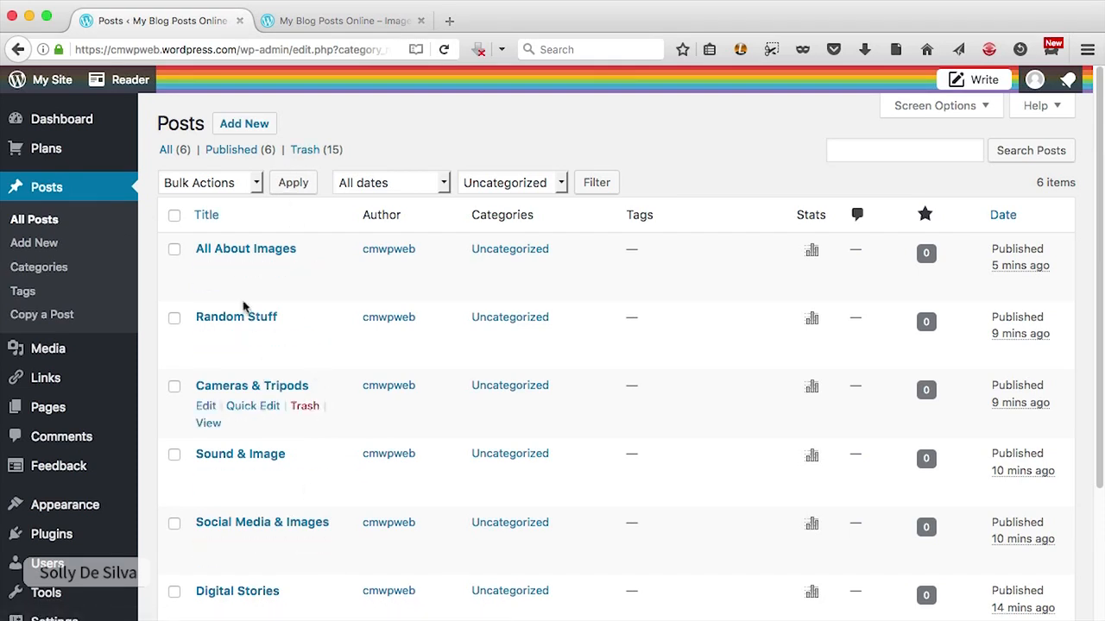
pyautogui.click(253, 270)
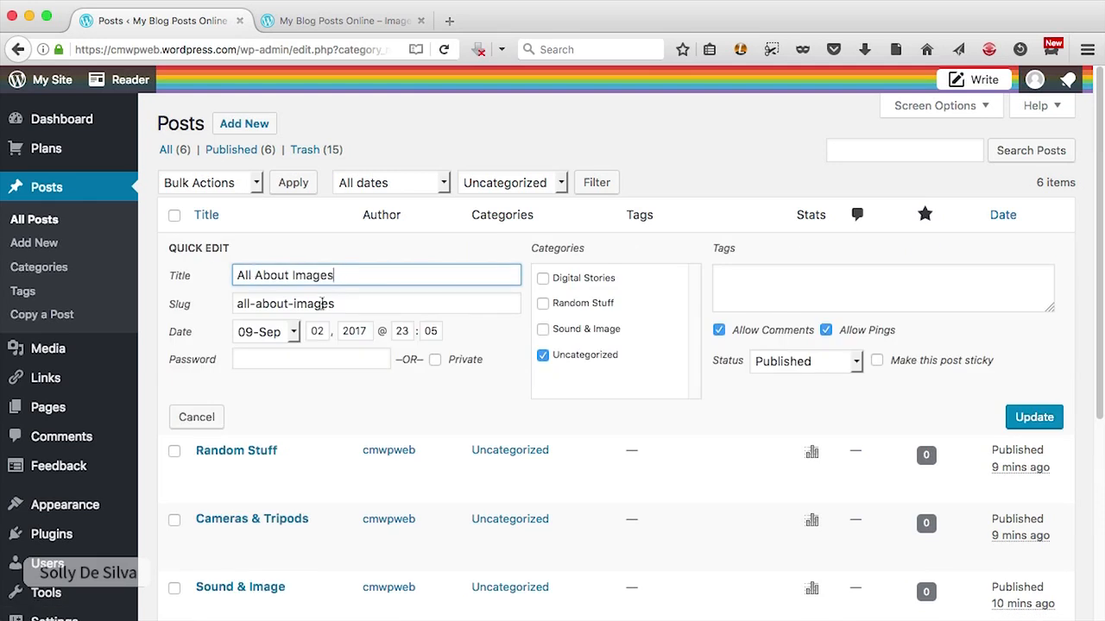
pyautogui.click(543, 330)
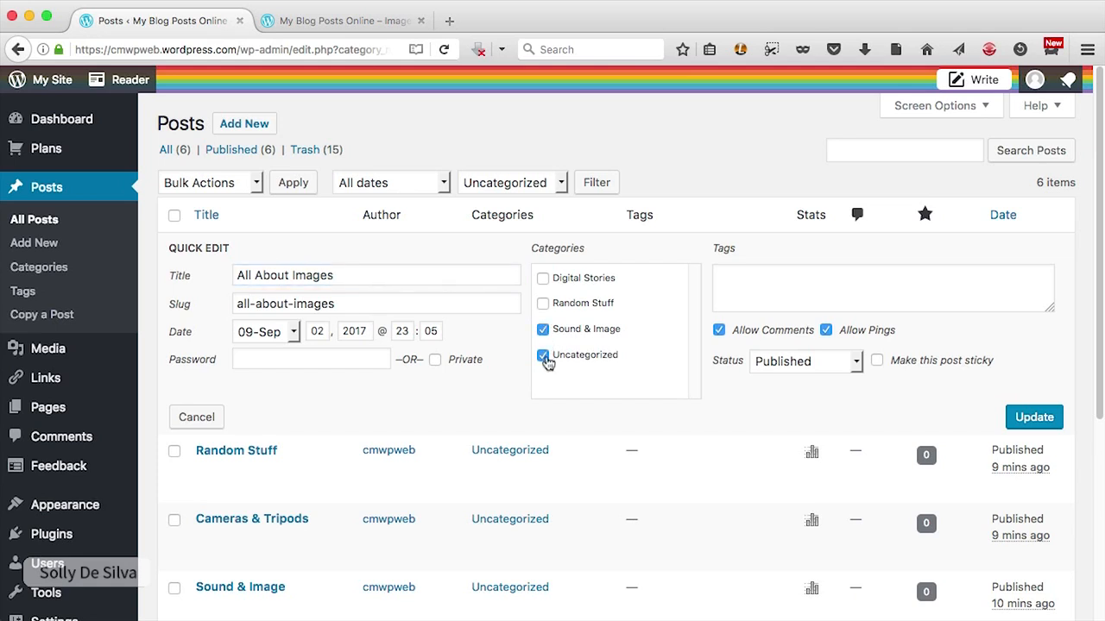
pyautogui.click(543, 356)
pyautogui.click(1033, 420)
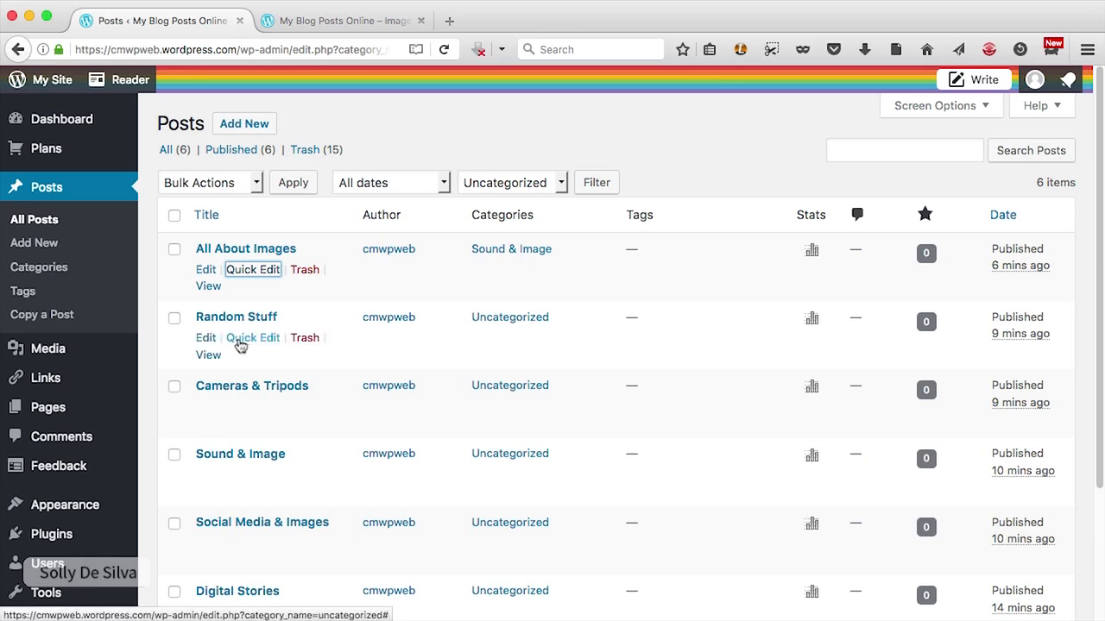
# Quick-edit the Random Stuff post to replace Uncategorized with the Random Stuff category and save it.
pyautogui.click(242, 342)
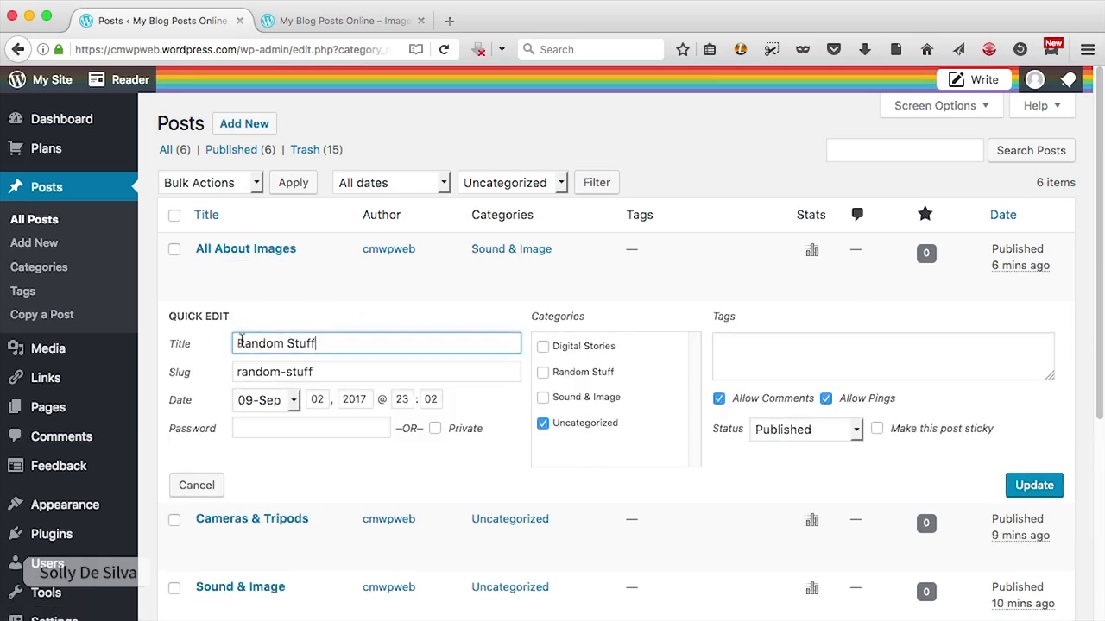
pyautogui.click(542, 372)
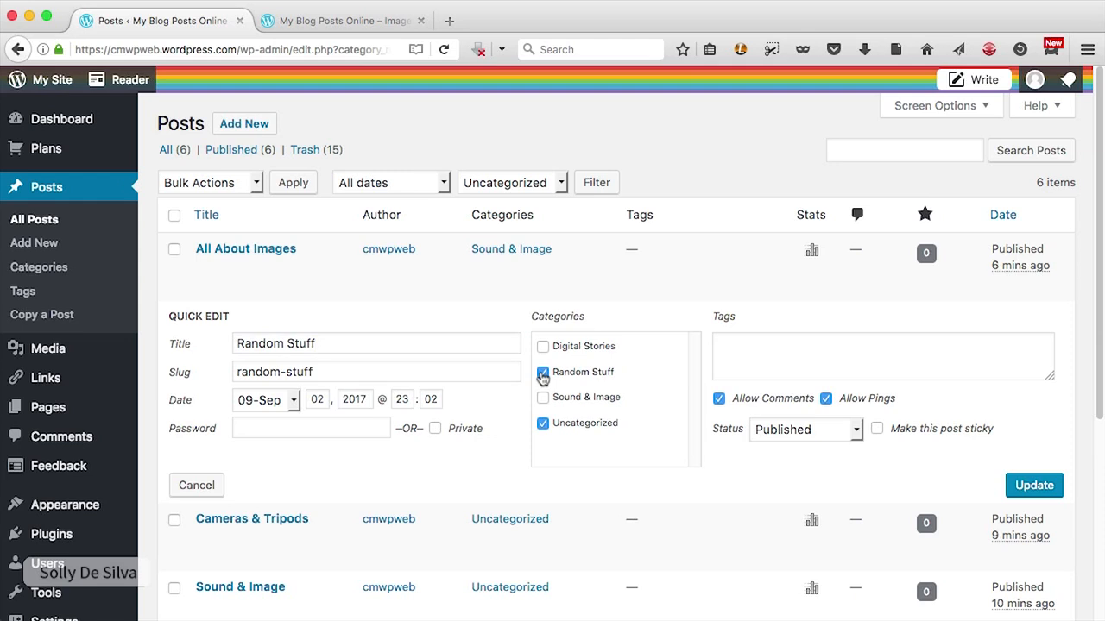
pyautogui.click(544, 427)
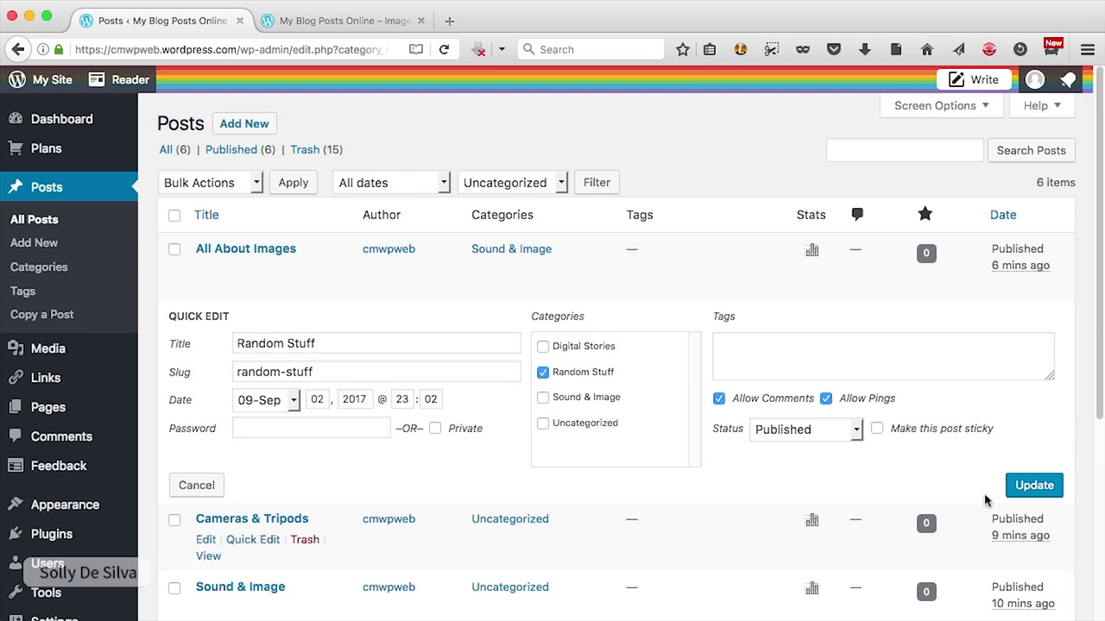
pyautogui.click(1021, 497)
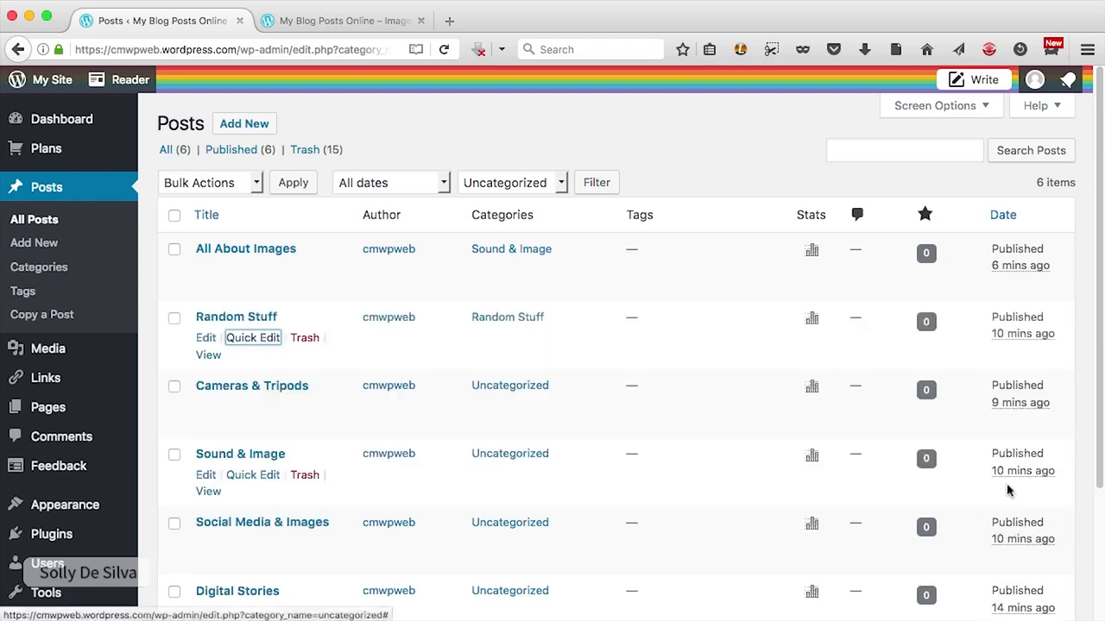
# Quick-edit the Cameras & Tripods post to use Digital Stories and Sound & Image instead of Uncategorized, and save it.
pyautogui.scroll(-1, 640, 374)
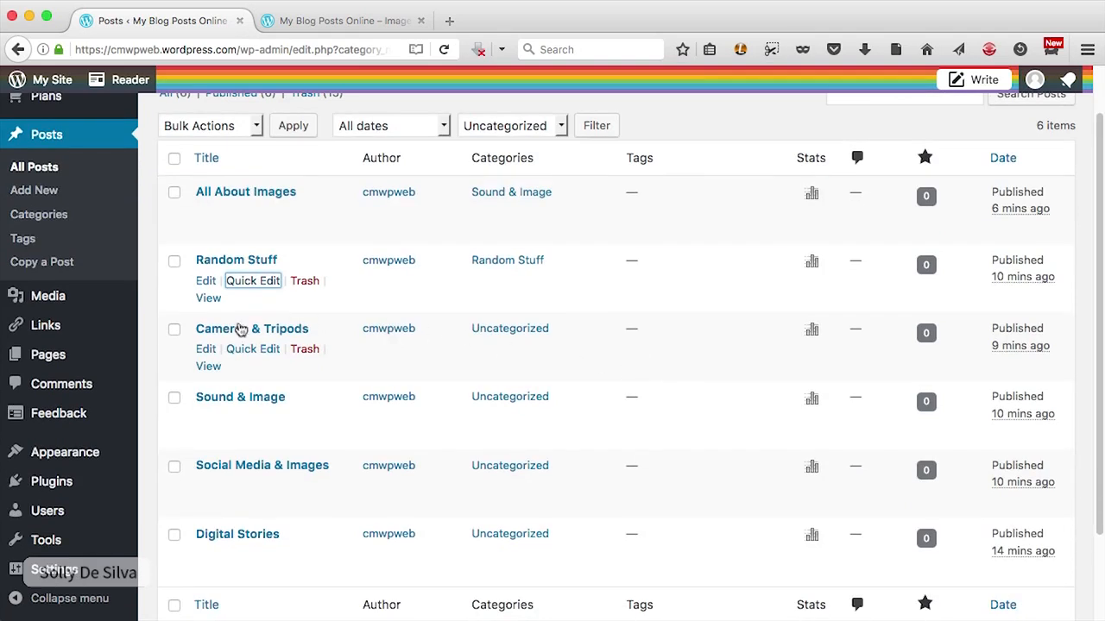
pyautogui.click(253, 350)
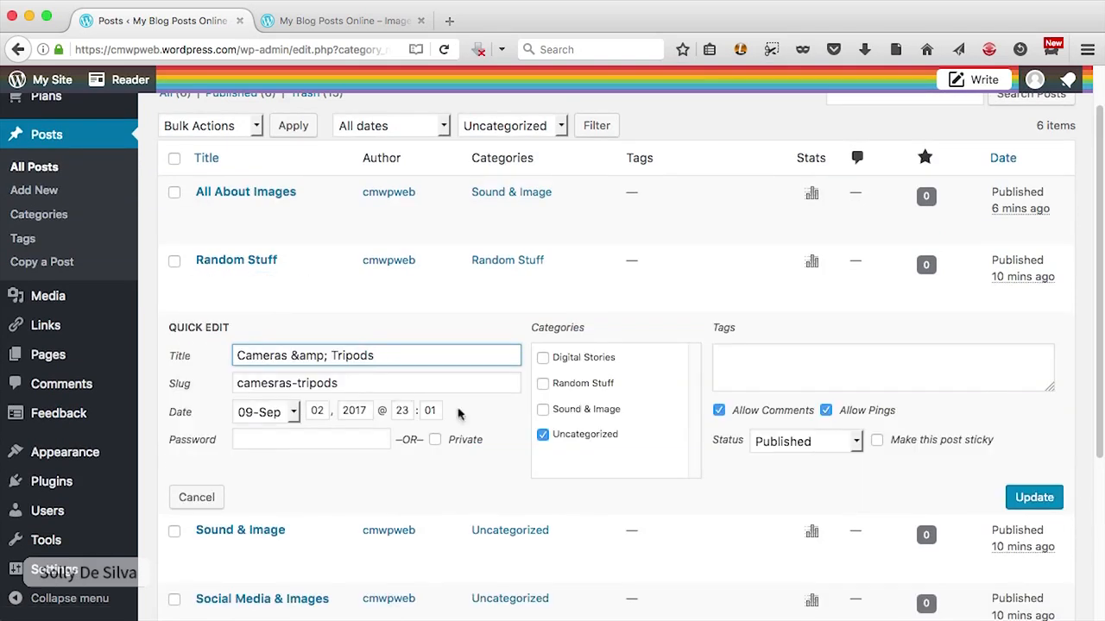
pyautogui.click(543, 358)
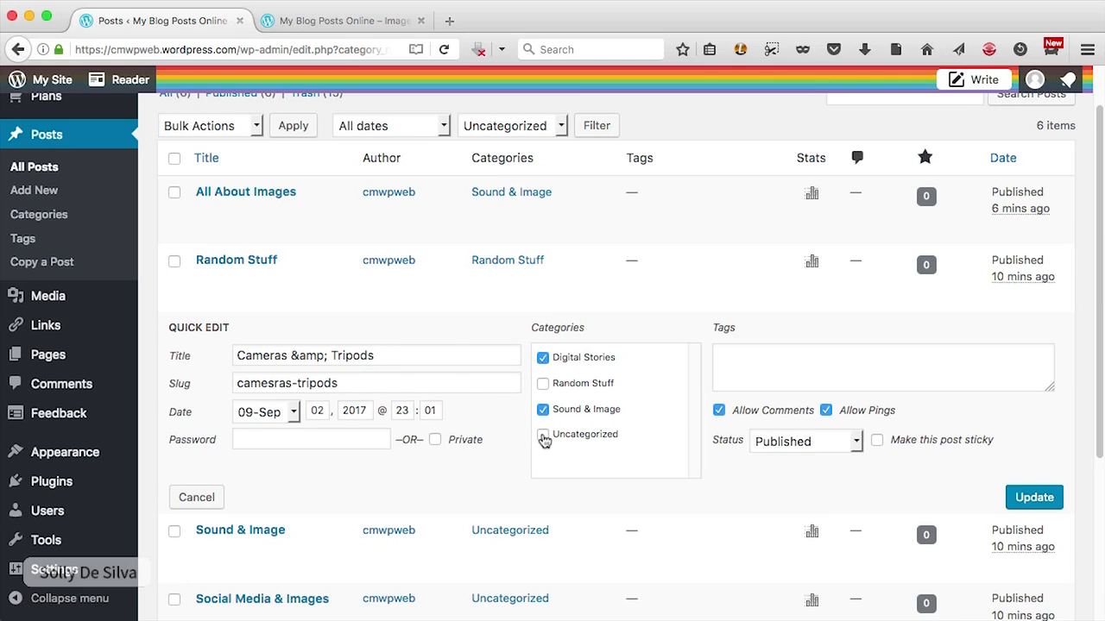
pyautogui.click(1032, 509)
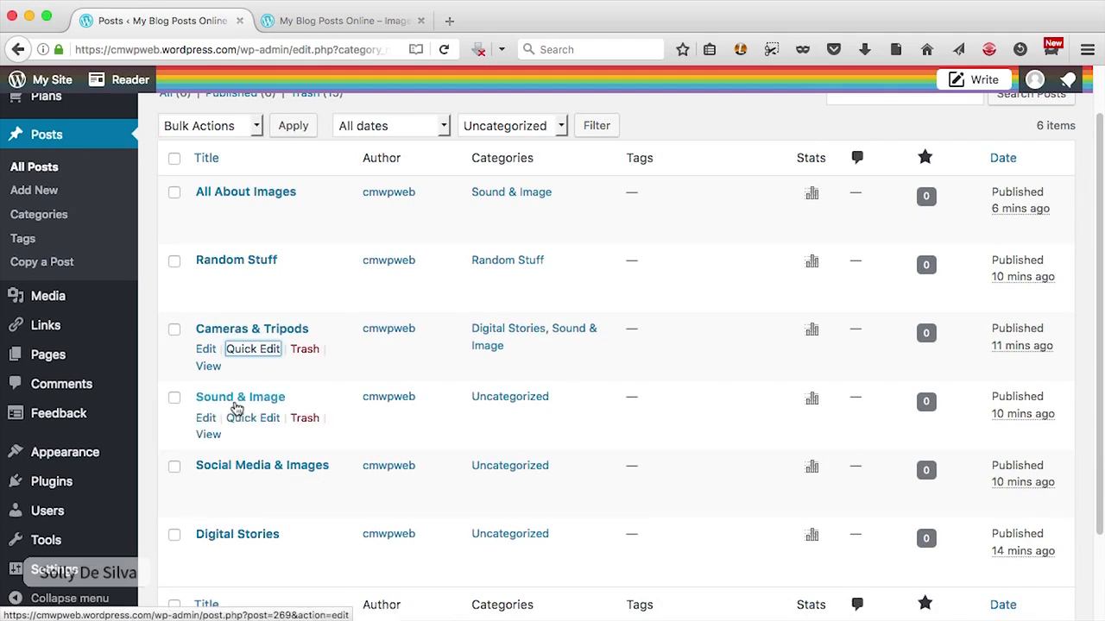
# Quick-edit the Sound & Image post to replace Uncategorized with the Sound & Image category and save it.
pyautogui.click(249, 419)
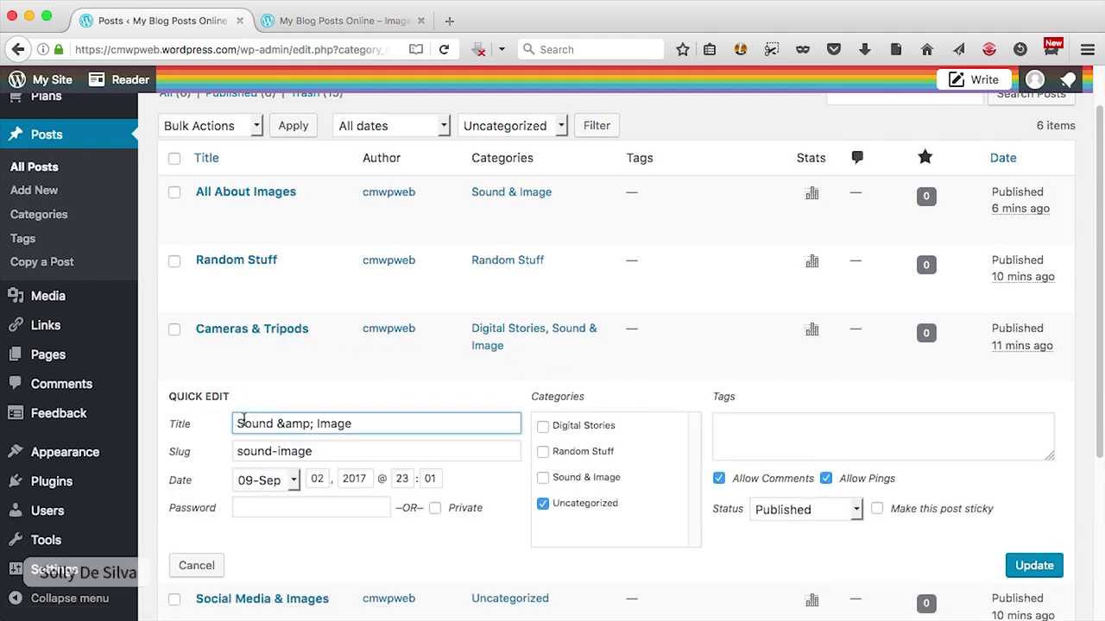
pyautogui.click(585, 479)
pyautogui.click(544, 504)
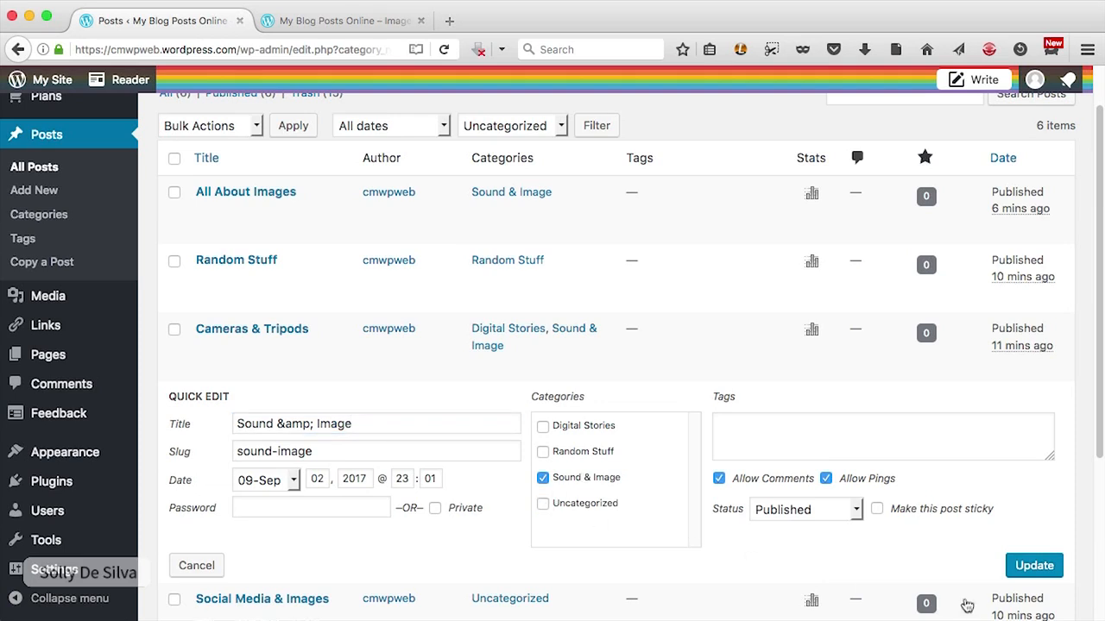
pyautogui.click(1021, 578)
# Quick-edit the Social Media & Images post to use Digital Stories and Random Stuff instead of Uncategorized, and save it.
pyautogui.scroll(-2, 606, 422)
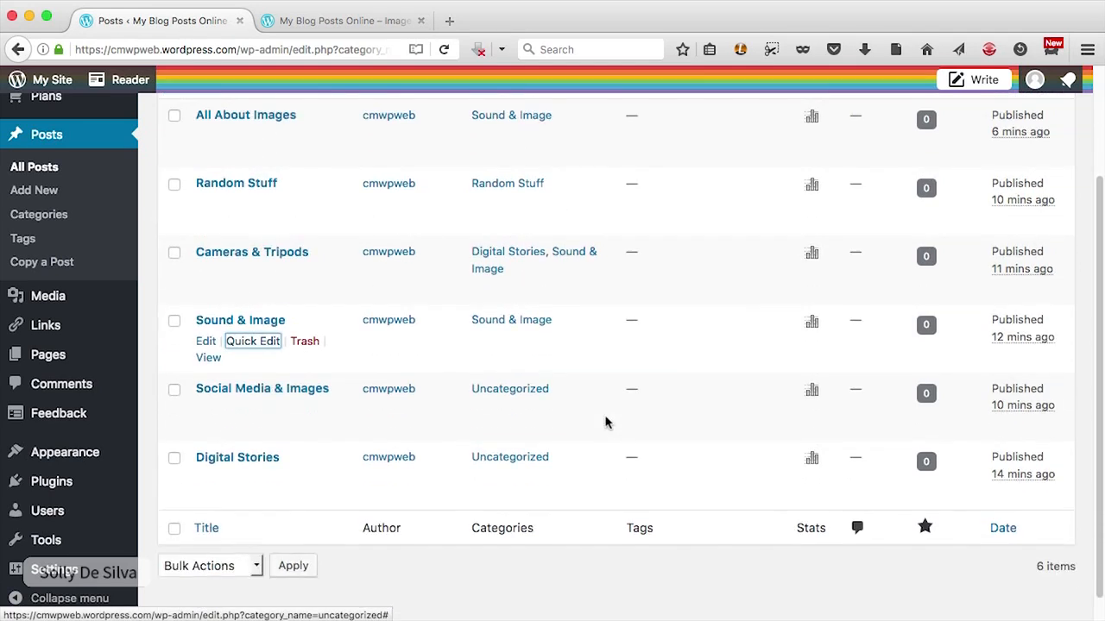
pyautogui.scroll(-1, 607, 422)
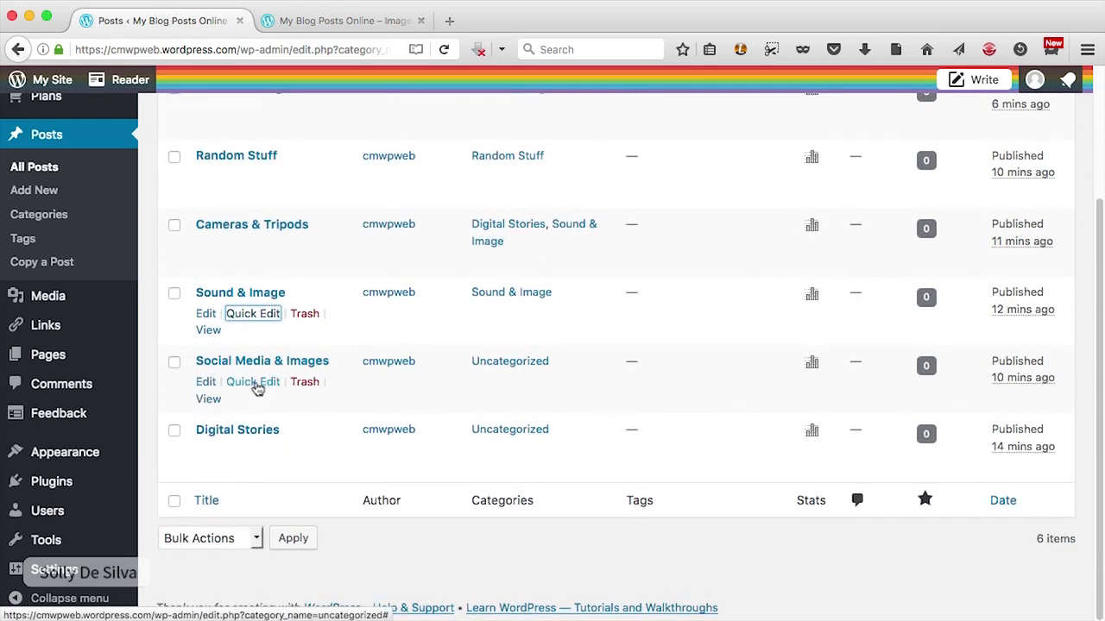
pyautogui.click(255, 382)
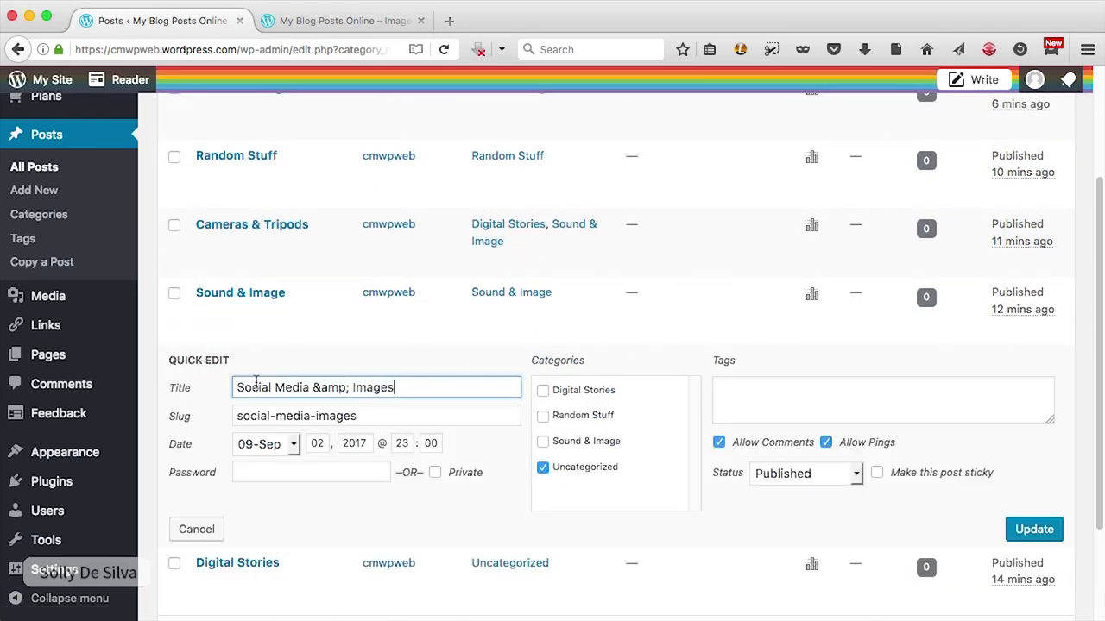
pyautogui.click(566, 418)
pyautogui.click(562, 390)
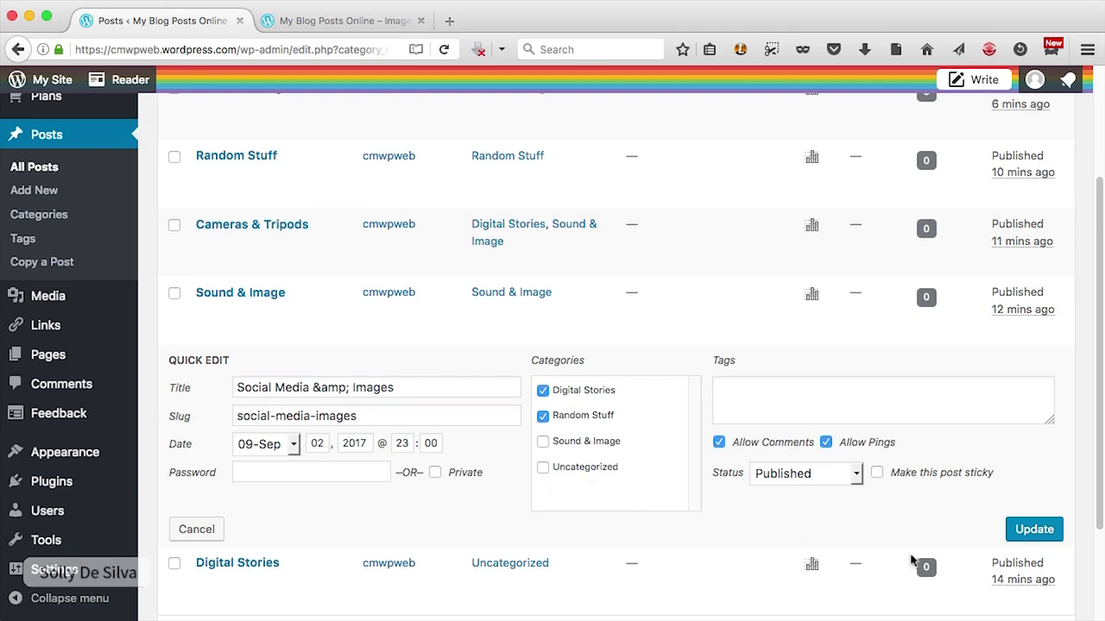
pyautogui.click(1031, 528)
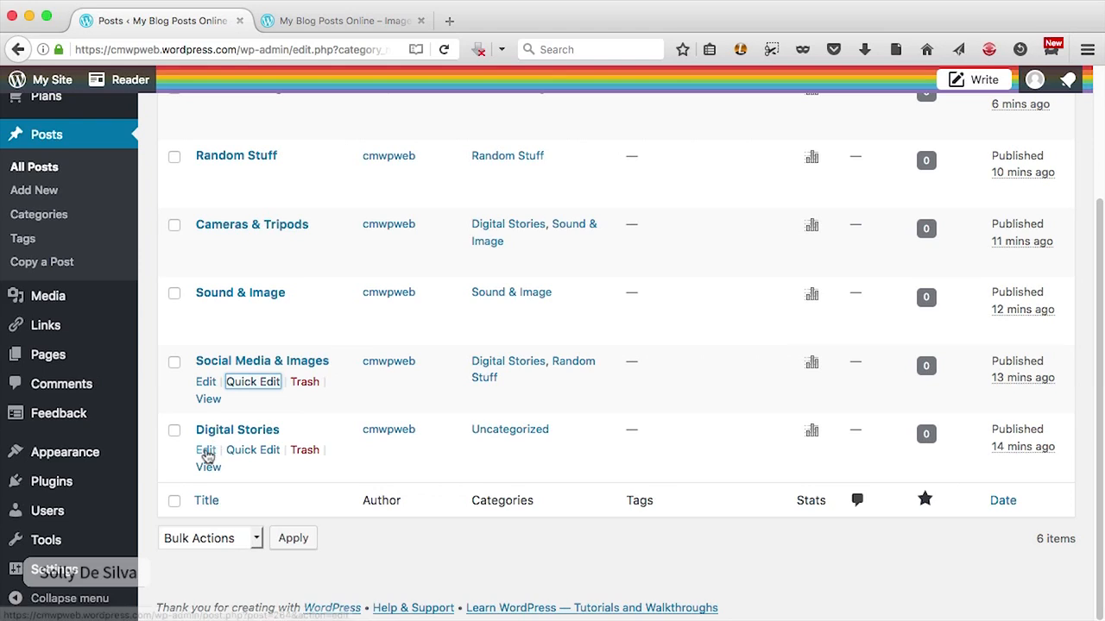
# Open the Digital Stories post in the full editor, assign Digital Stories and Random Stuff instead of Uncategorized, and update the post.
pyautogui.click(205, 451)
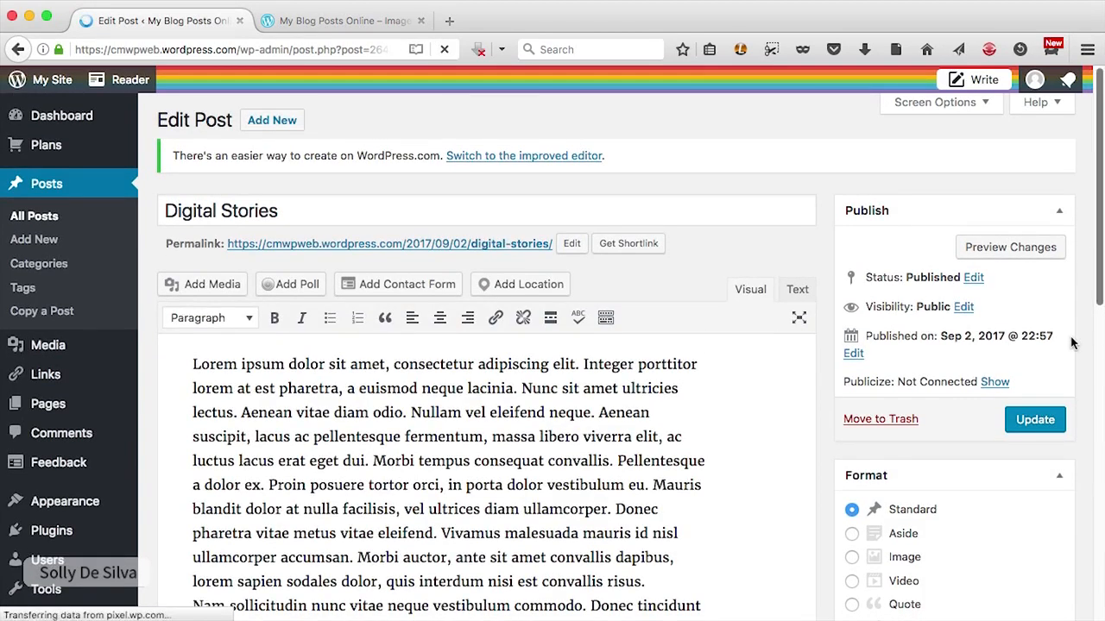
pyautogui.scroll(-10, 1070, 341)
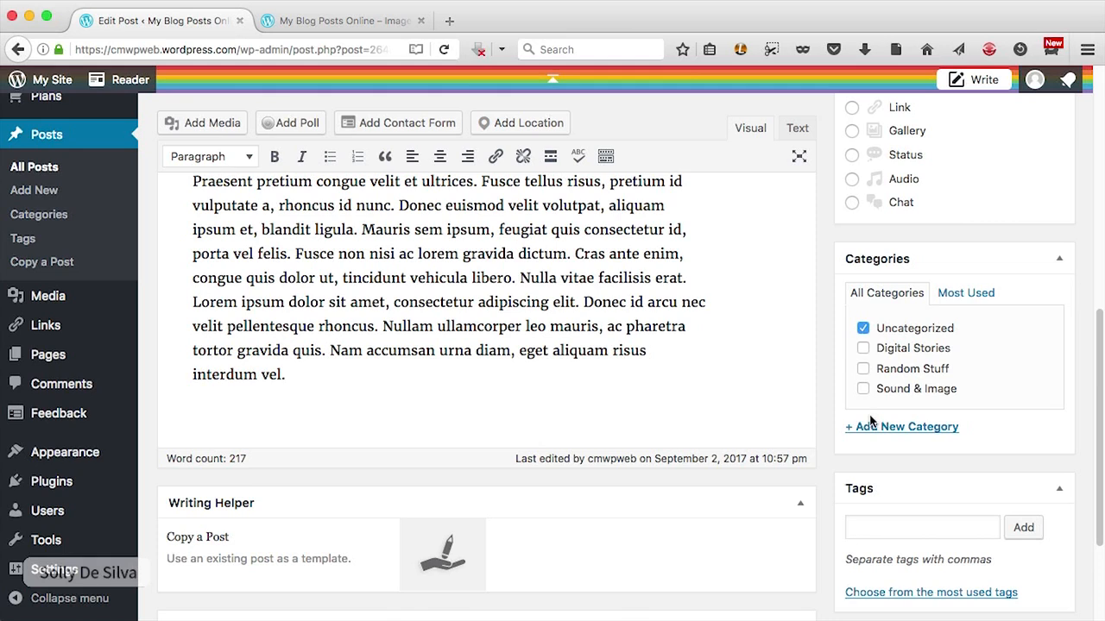
pyautogui.click(863, 328)
pyautogui.click(862, 350)
pyautogui.click(863, 369)
pyautogui.scroll(-1, 1050, 432)
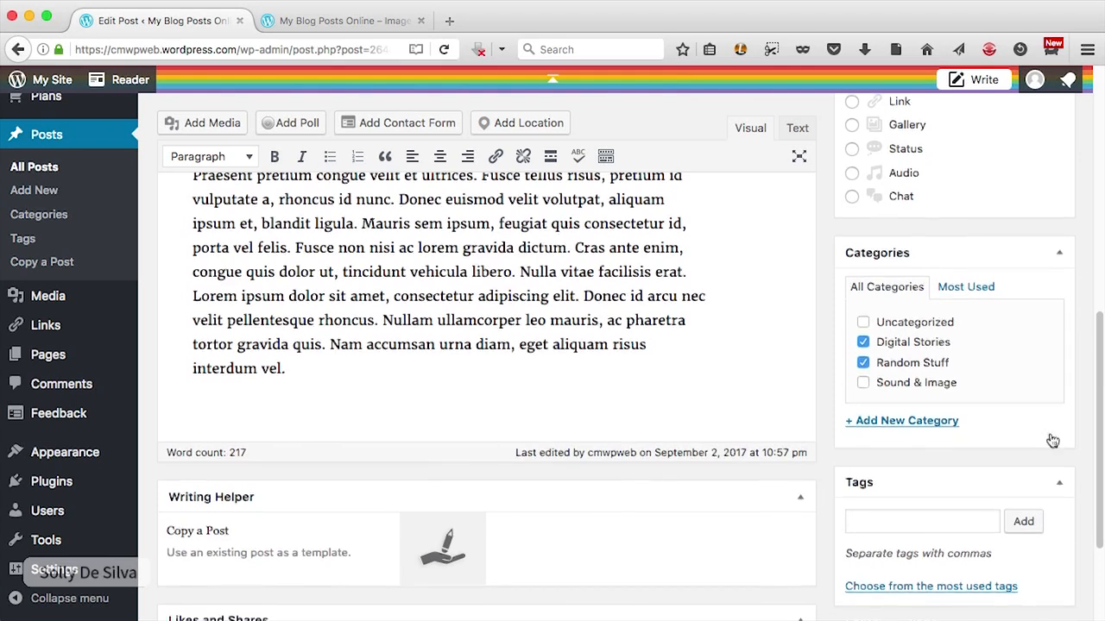
pyautogui.scroll(-3, 1052, 440)
pyautogui.scroll(10, 1049, 432)
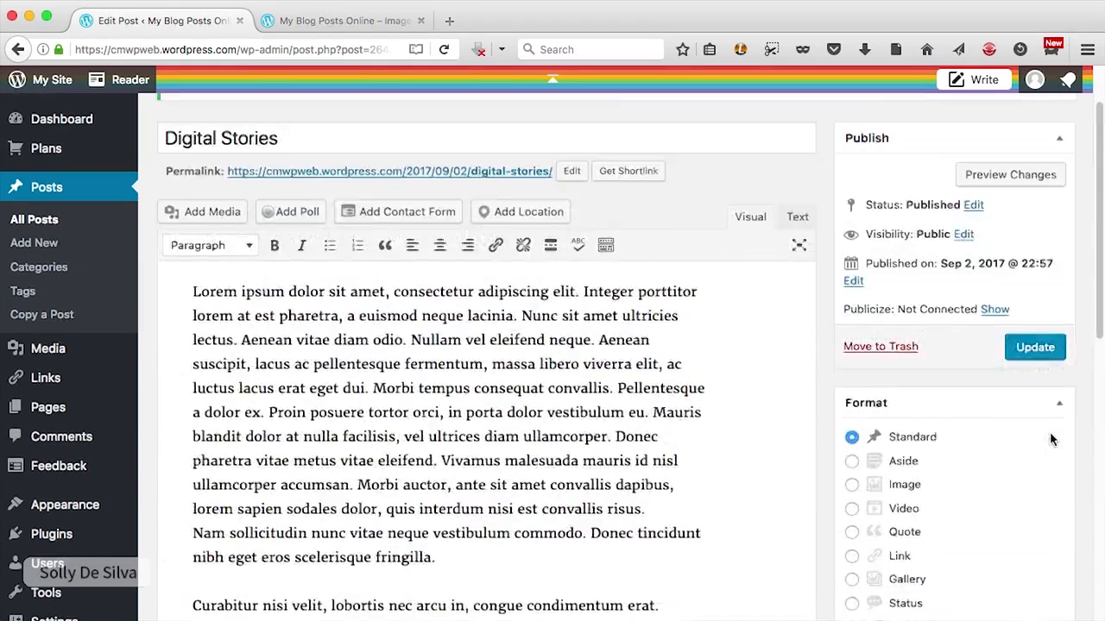
pyautogui.click(1032, 426)
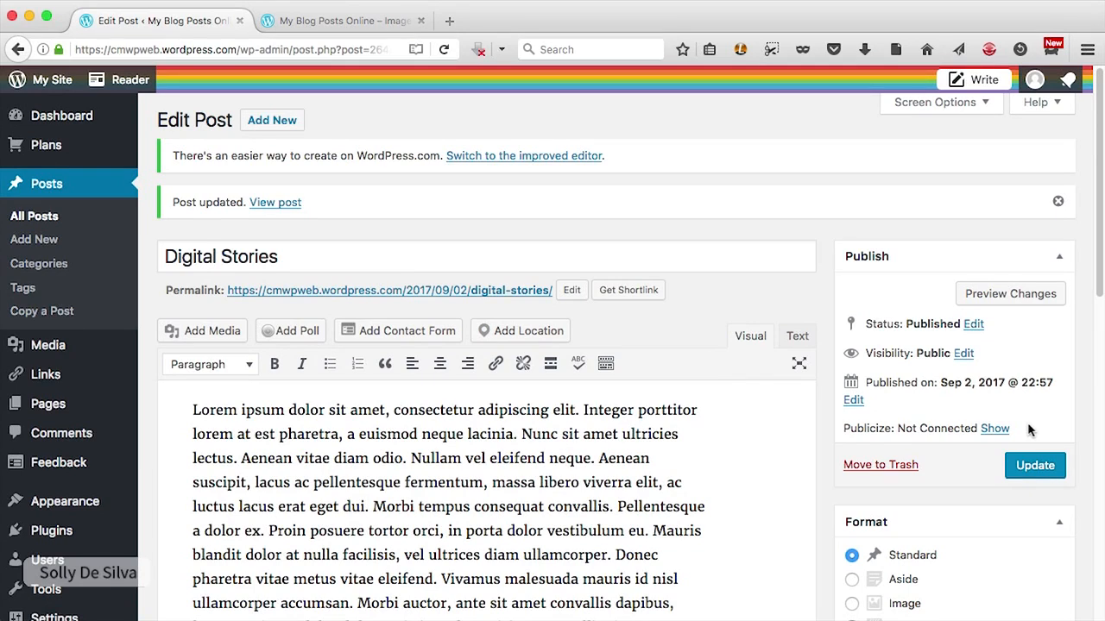
# Reload the live blog and examine the categories shown beside each post.
pyautogui.click(371, 21)
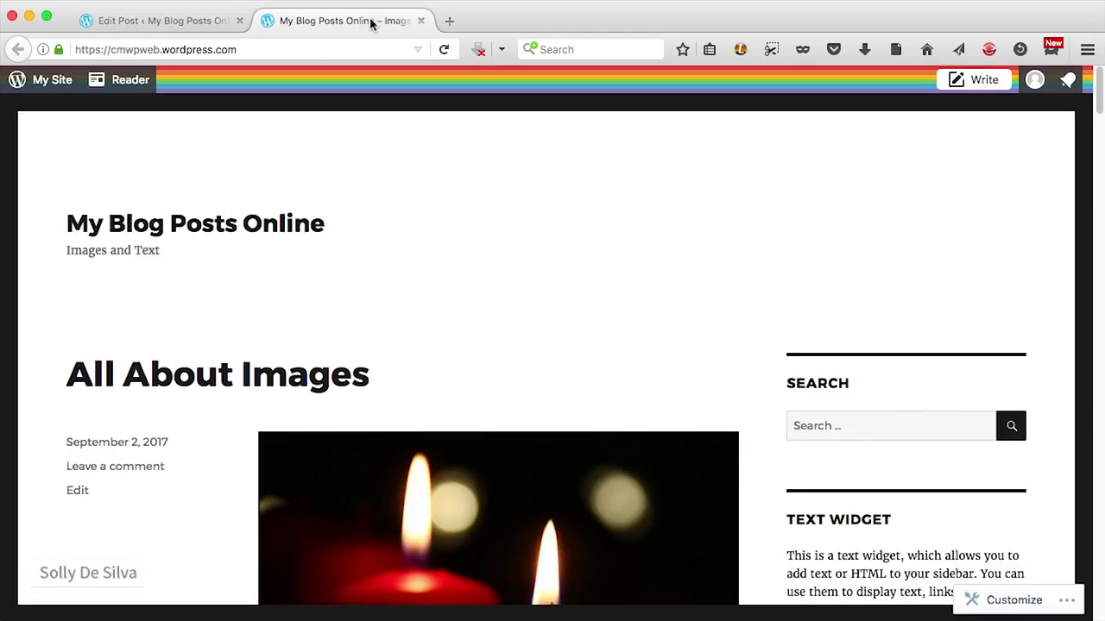
pyautogui.click(444, 51)
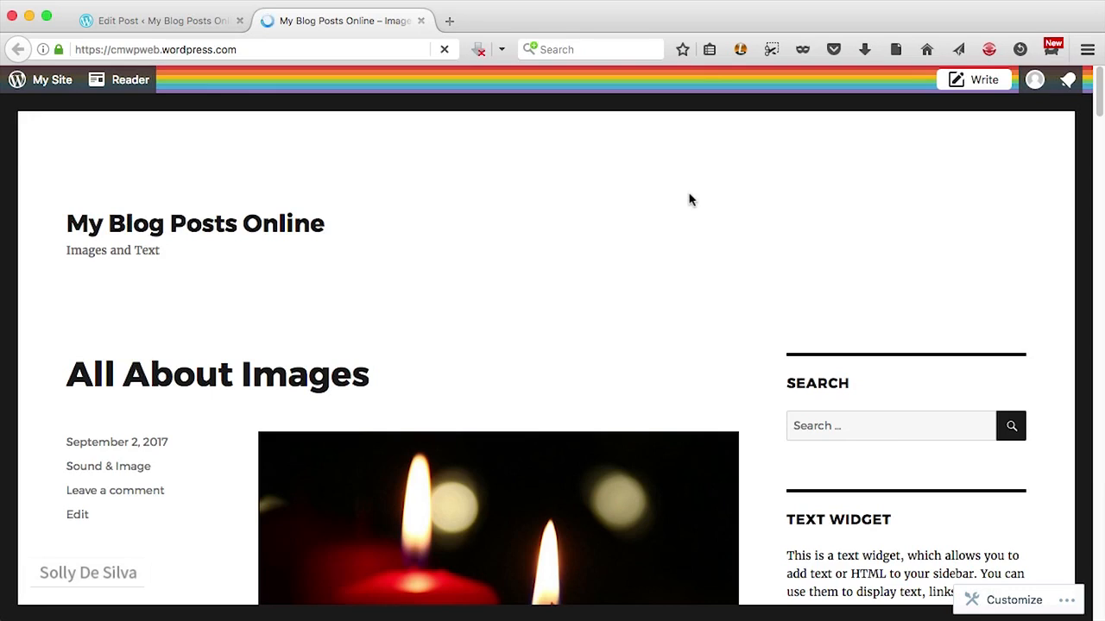
pyautogui.scroll(-5, 687, 197)
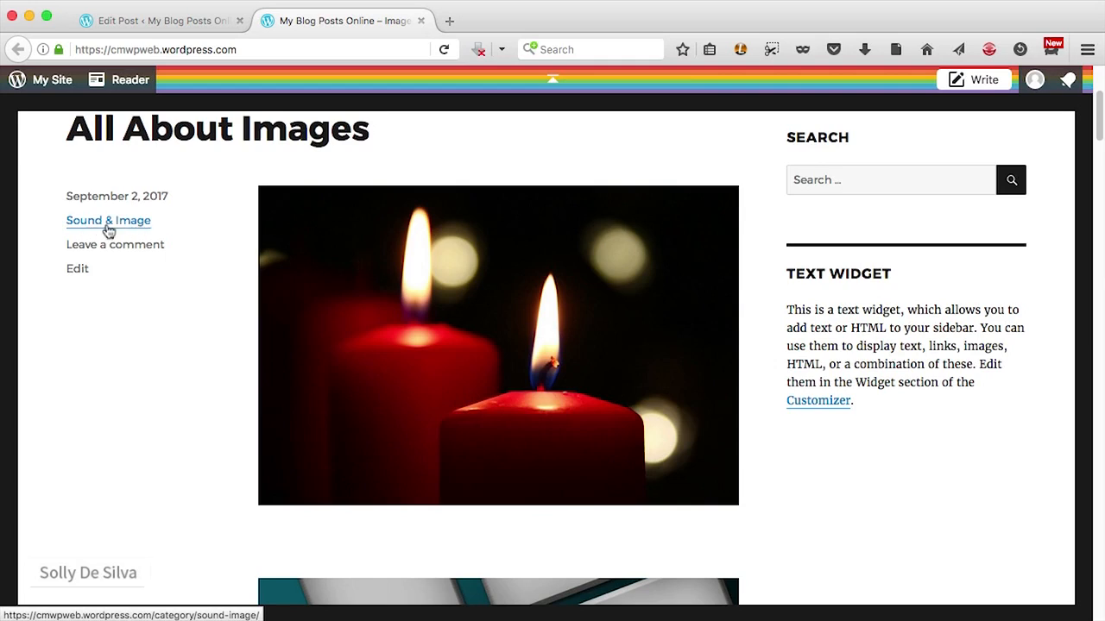
pyautogui.scroll(-15, 210, 256)
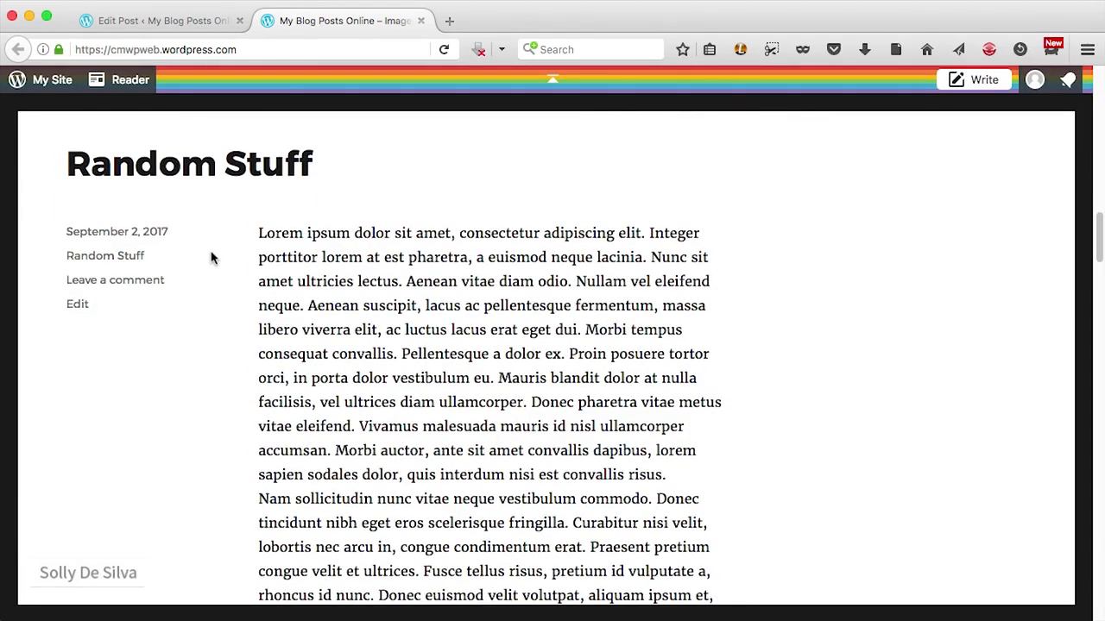
pyautogui.scroll(-5, 198, 278)
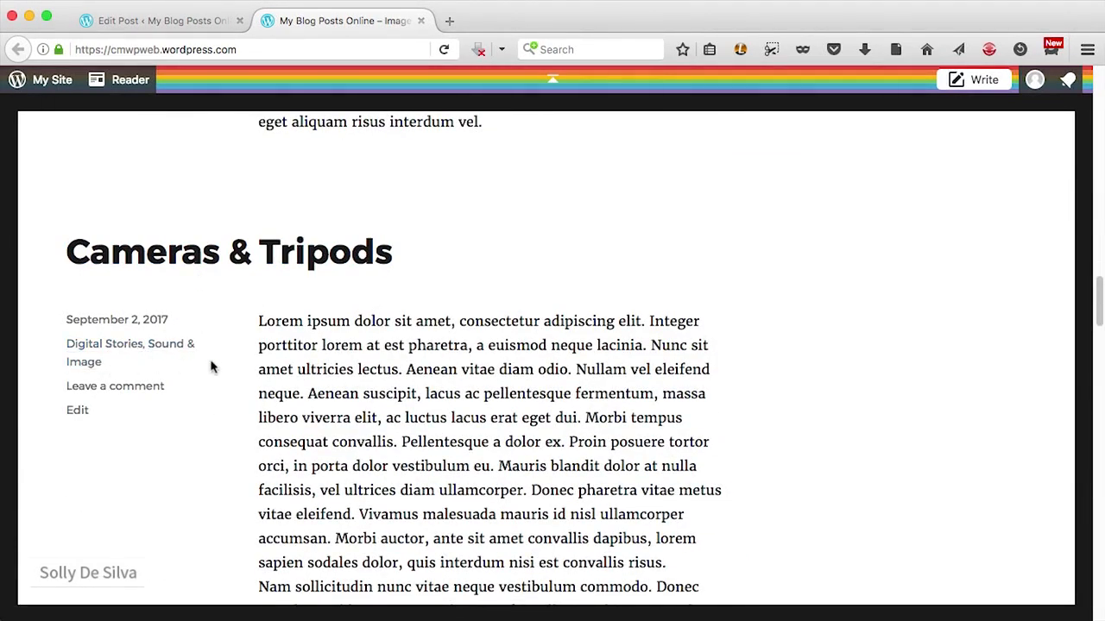
pyautogui.scroll(-5, 210, 367)
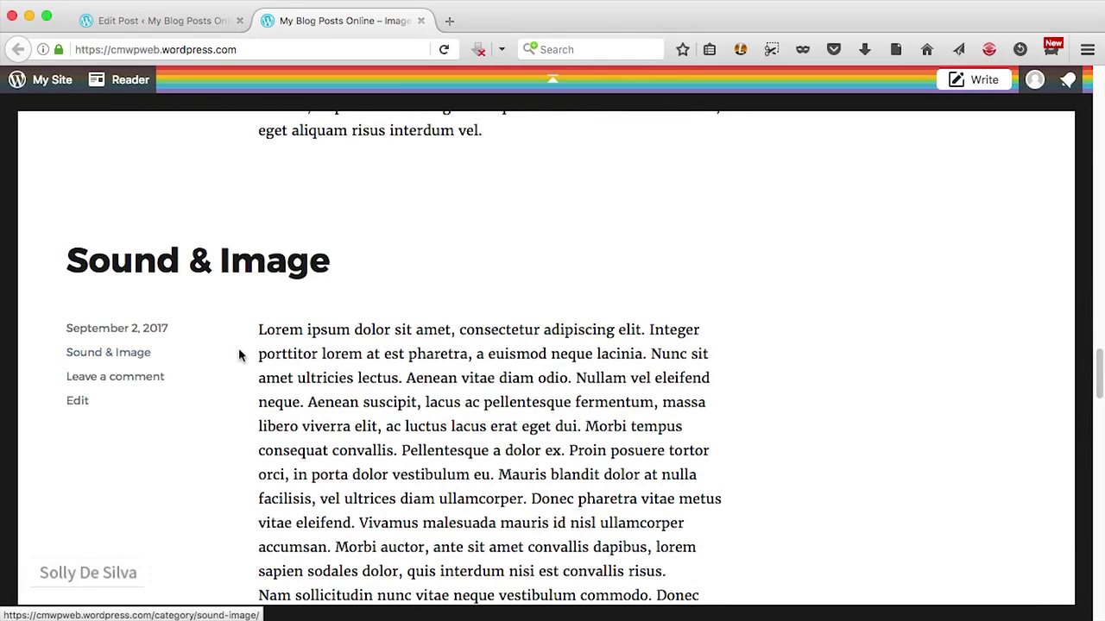
pyautogui.scroll(-10, 239, 355)
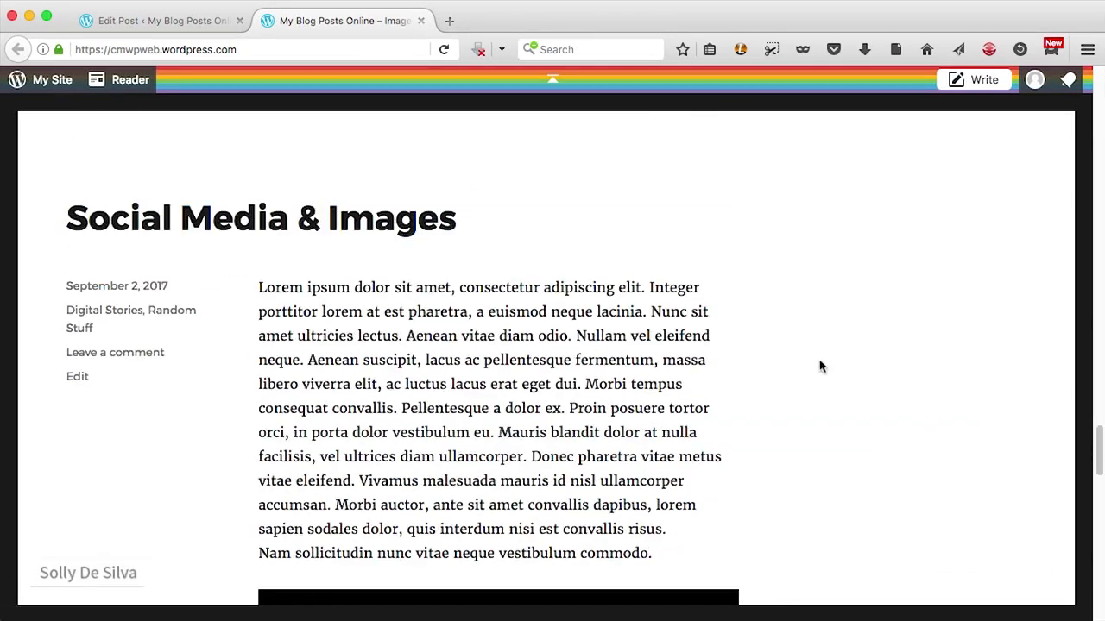
pyautogui.scroll(20, 819, 367)
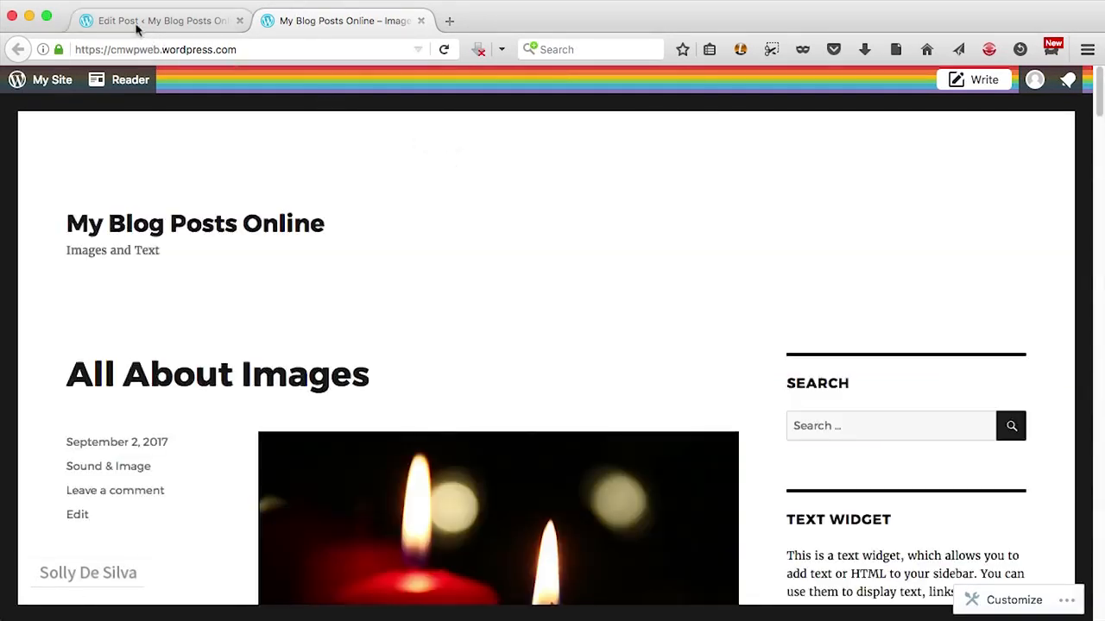
pyautogui.click(135, 25)
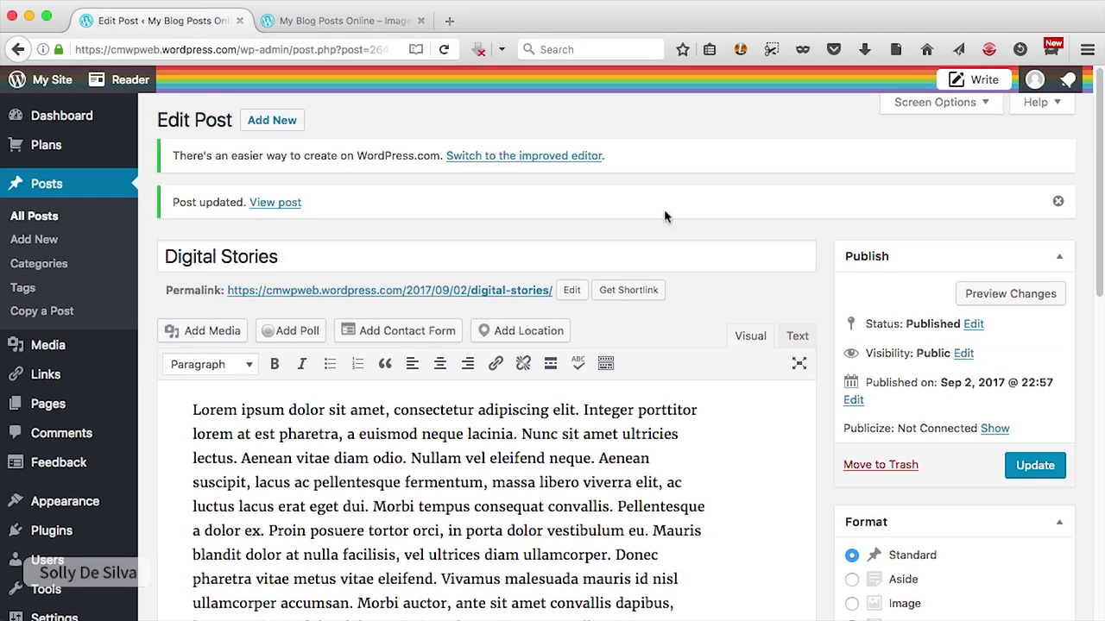
pyautogui.click(365, 24)
pyautogui.scroll(-5, 949, 325)
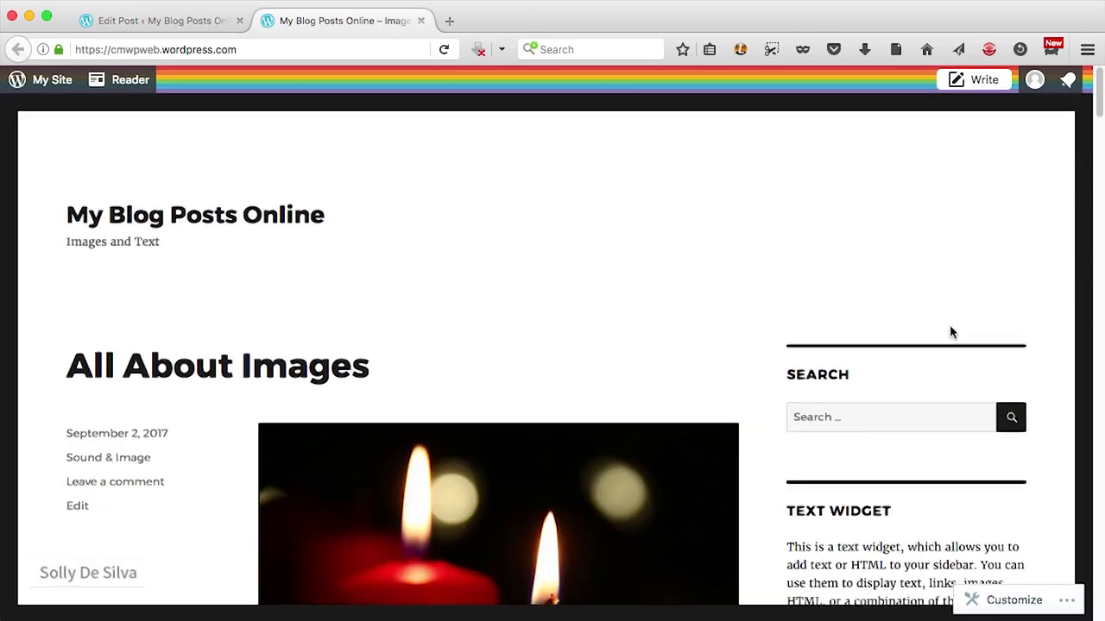
pyautogui.scroll(-10, 949, 333)
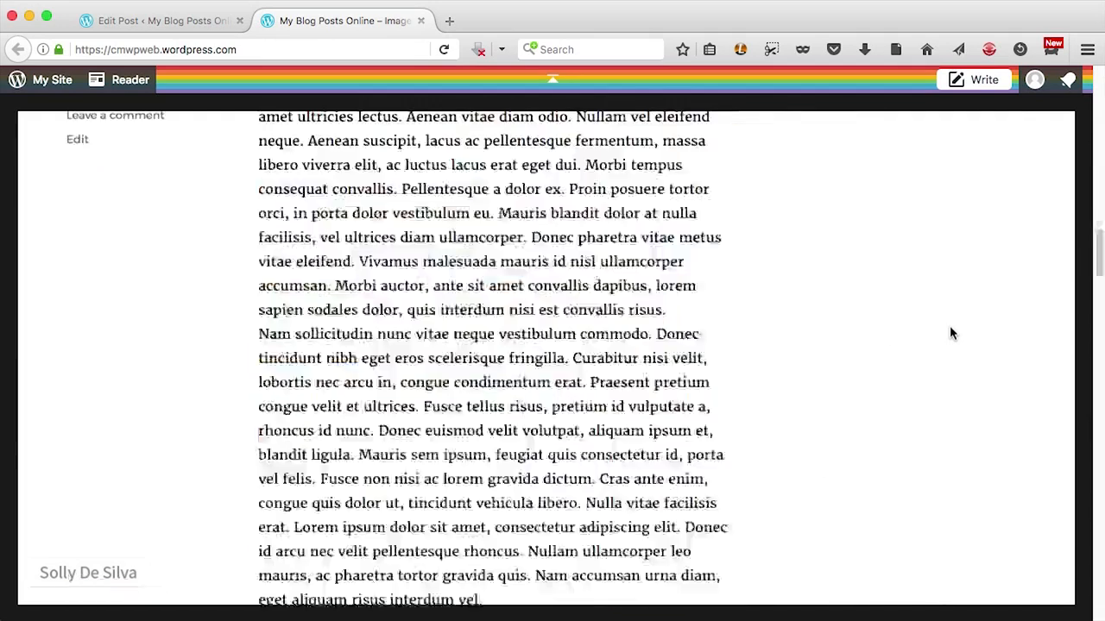
# Look through all posts on the live blog to check their images and assigned categories, then return to the header.
pyautogui.scroll(5, 949, 333)
pyautogui.scroll(10, 949, 333)
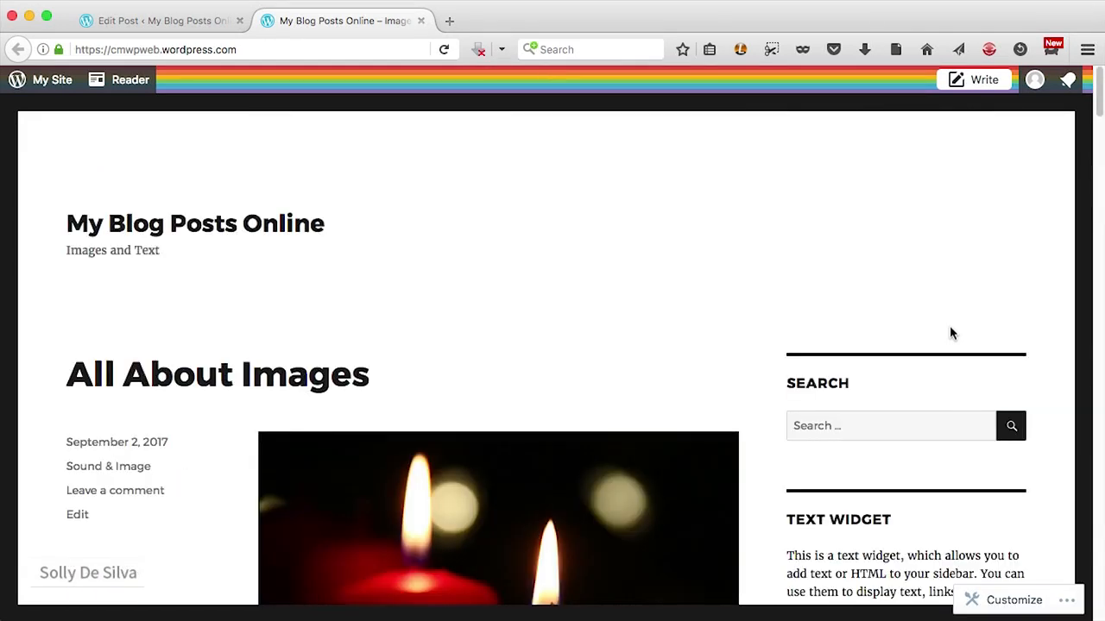
pyautogui.scroll(-20, 950, 330)
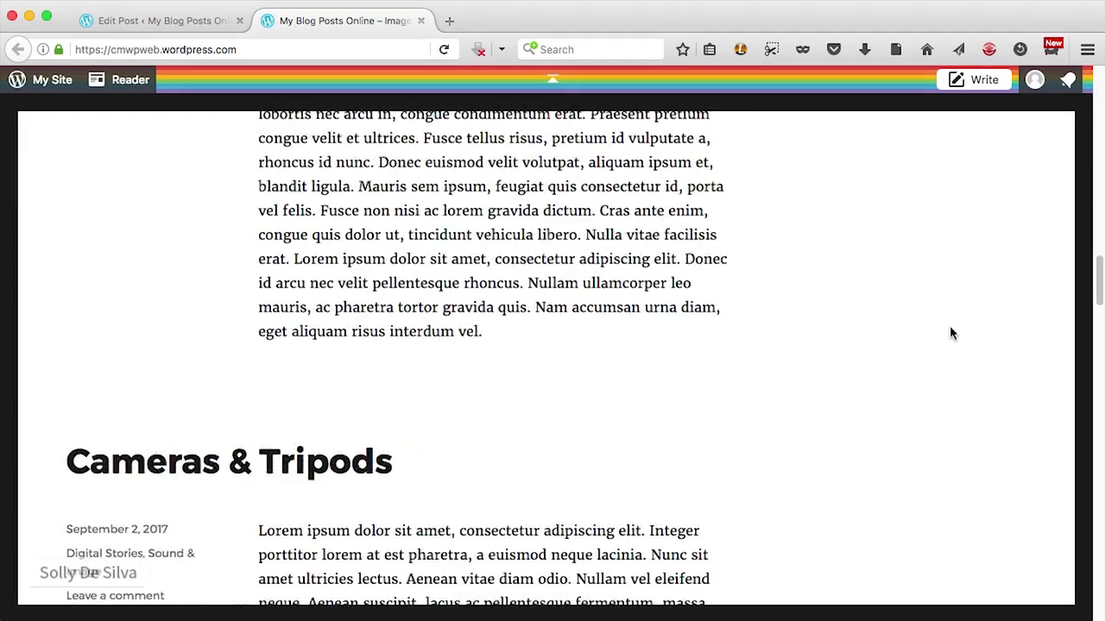
pyautogui.scroll(-10, 951, 334)
pyautogui.scroll(8, 951, 333)
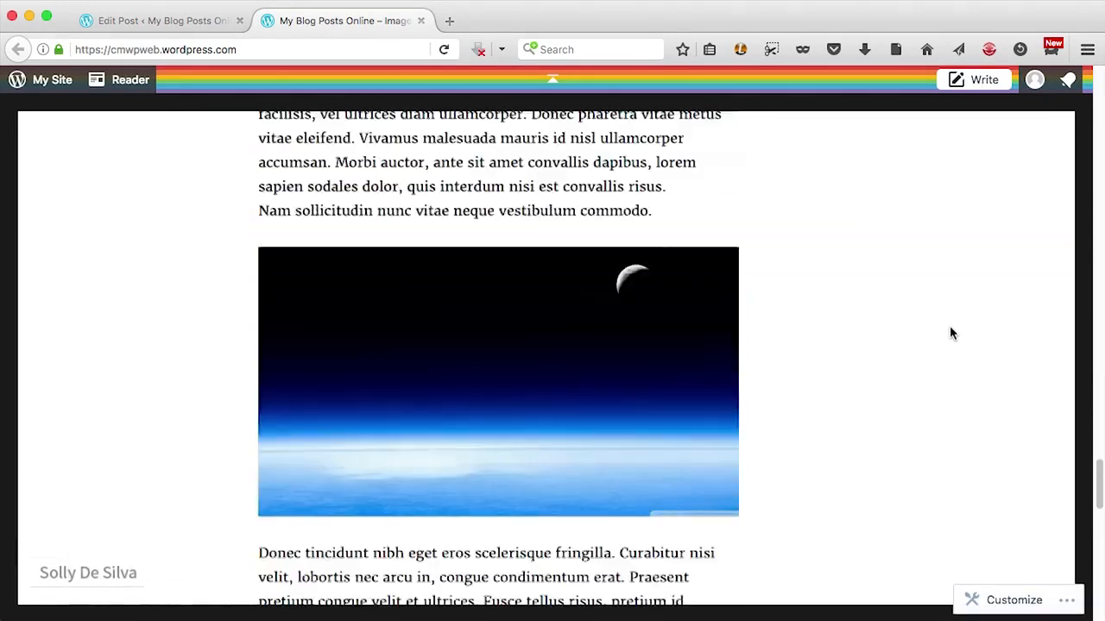
pyautogui.scroll(15, 950, 329)
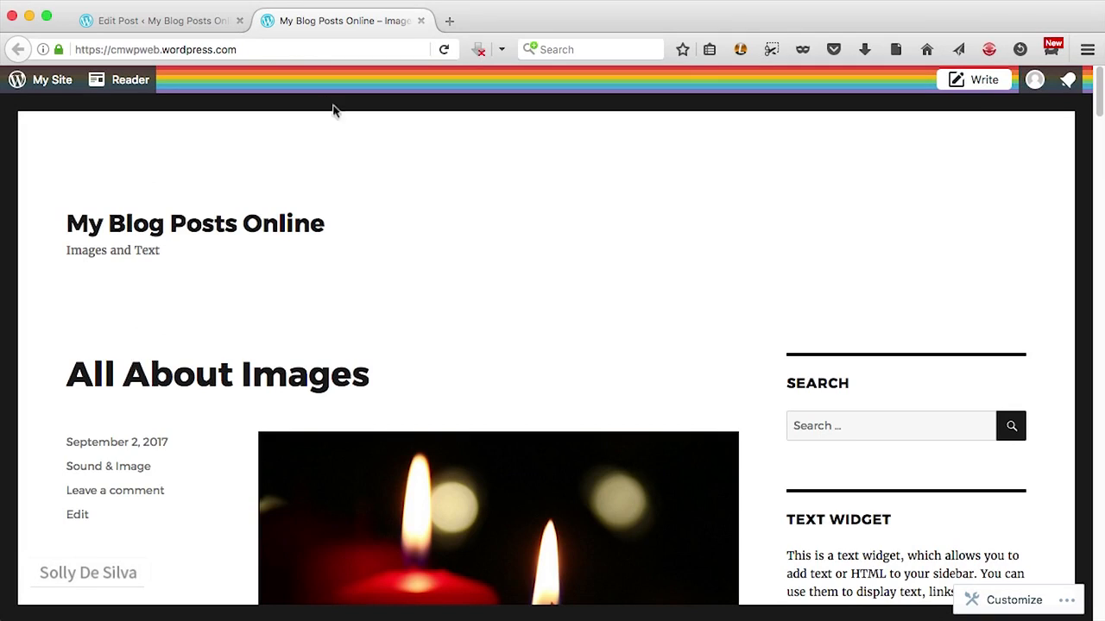
# Open the site's menu editor from the dashboard and examine the Primary menu's name, structure and display settings.
pyautogui.click(170, 25)
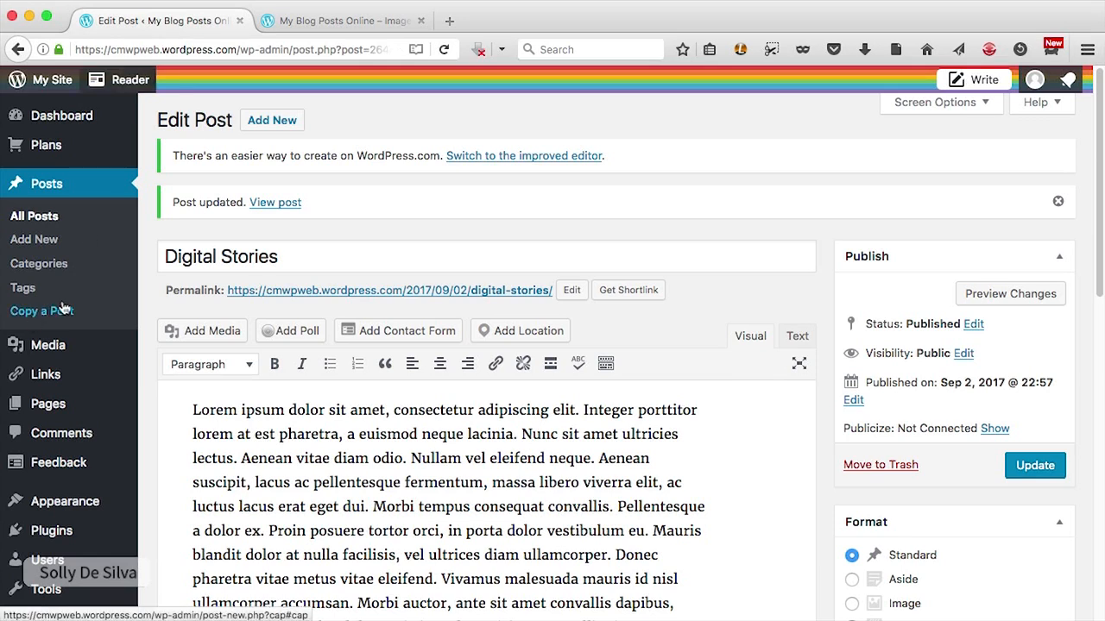
pyautogui.scroll(-5, 62, 309)
pyautogui.moveTo(95, 463)
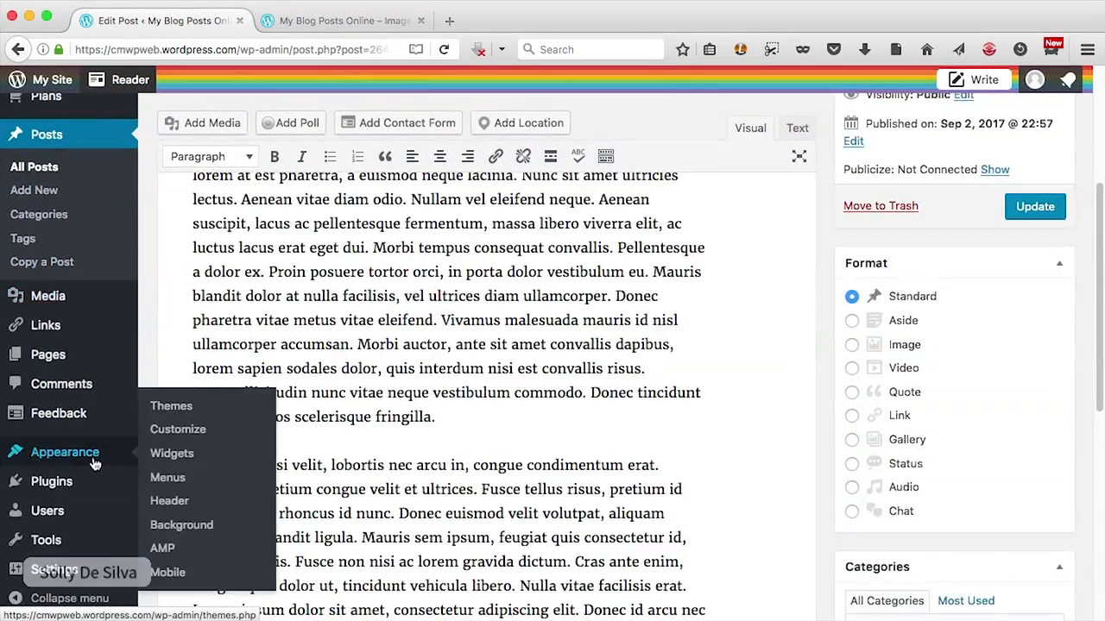
pyautogui.click(178, 485)
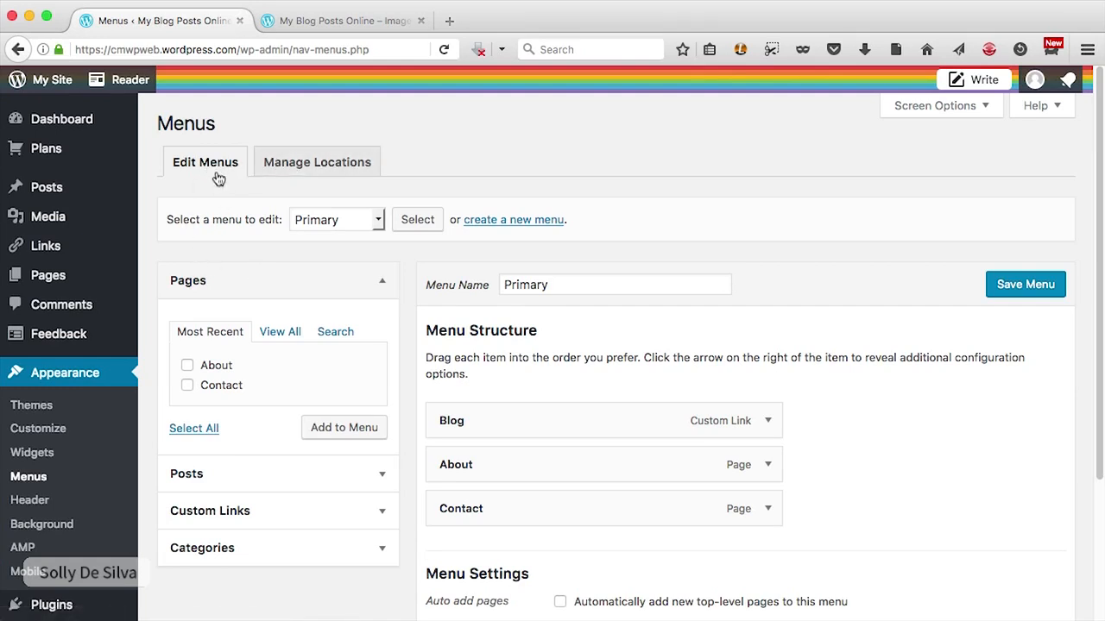
pyautogui.click(478, 294)
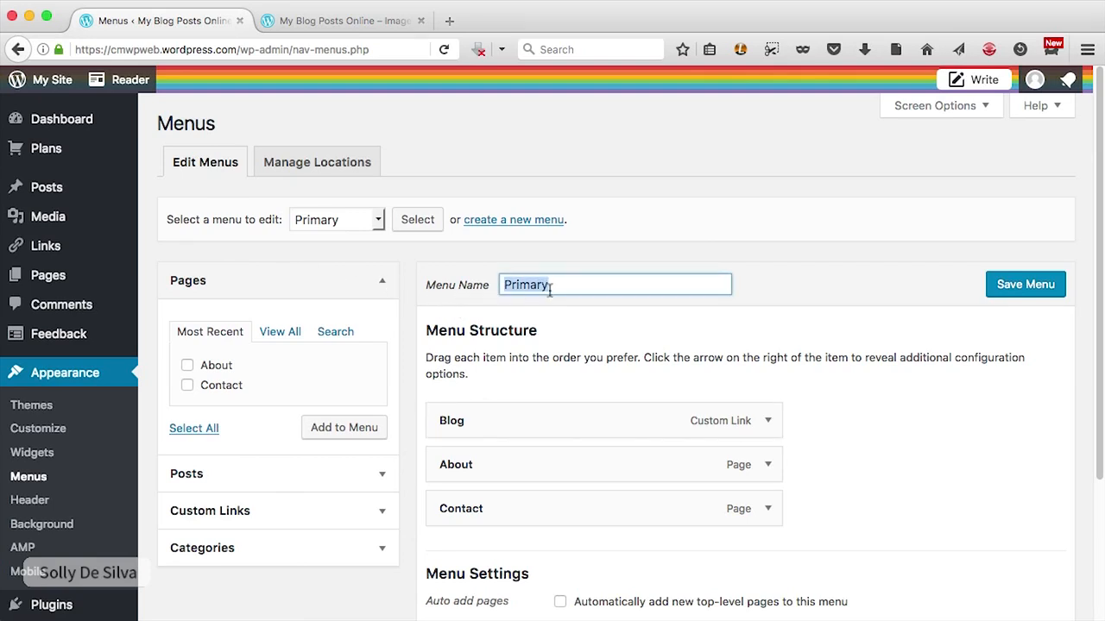
pyautogui.scroll(-2, 963, 446)
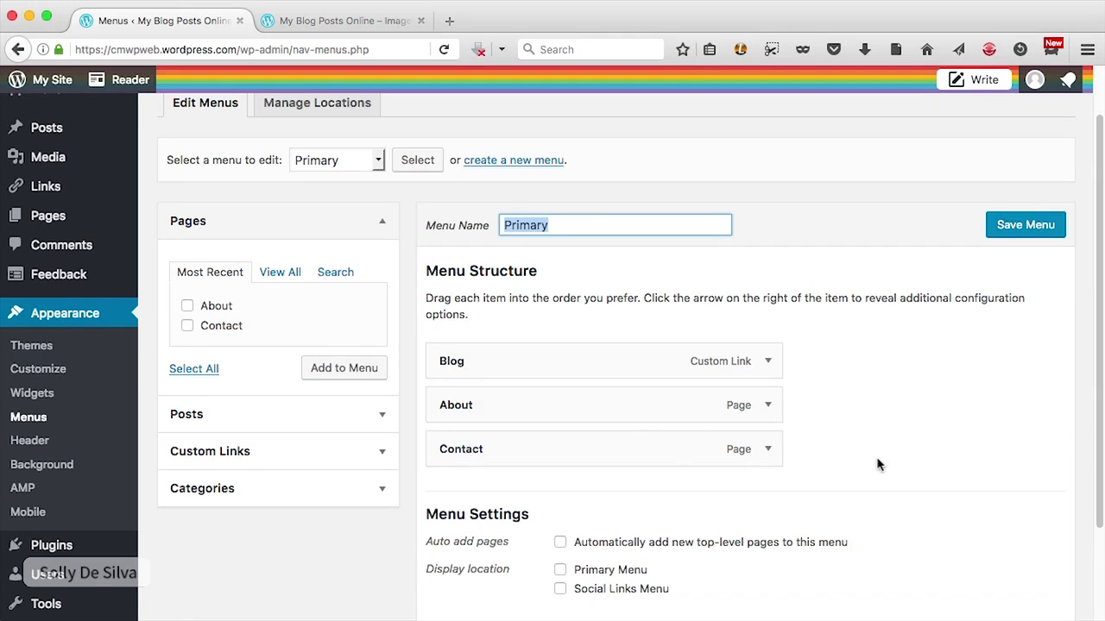
# Check whether the live blog shows a navigation menu and return to the menu editor.
pyautogui.click(369, 24)
pyautogui.scroll(-10, 895, 414)
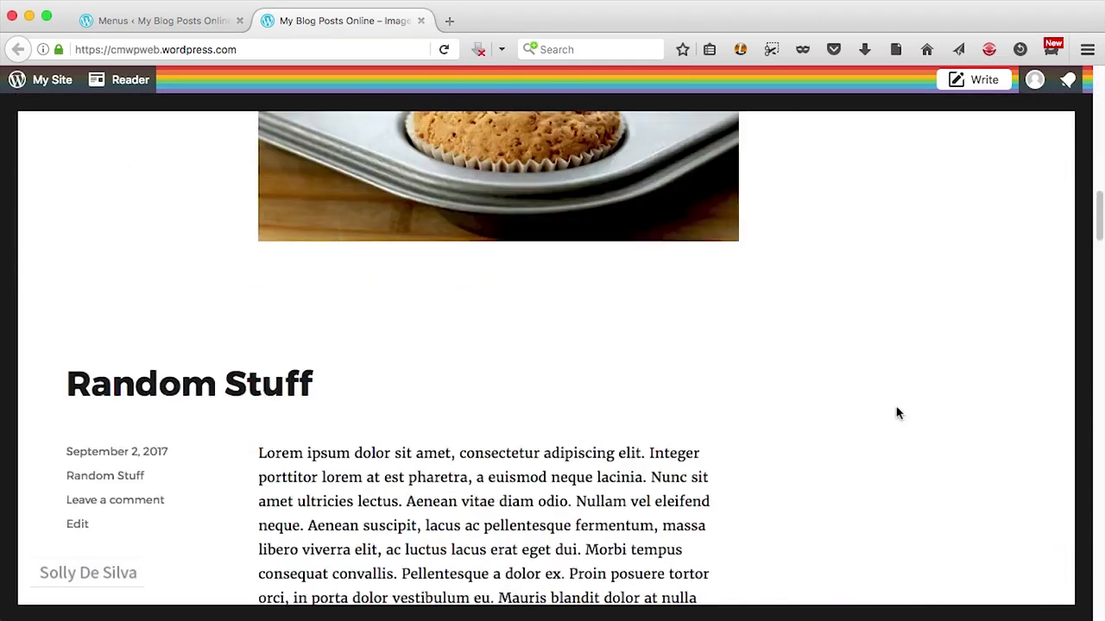
pyautogui.scroll(15, 895, 413)
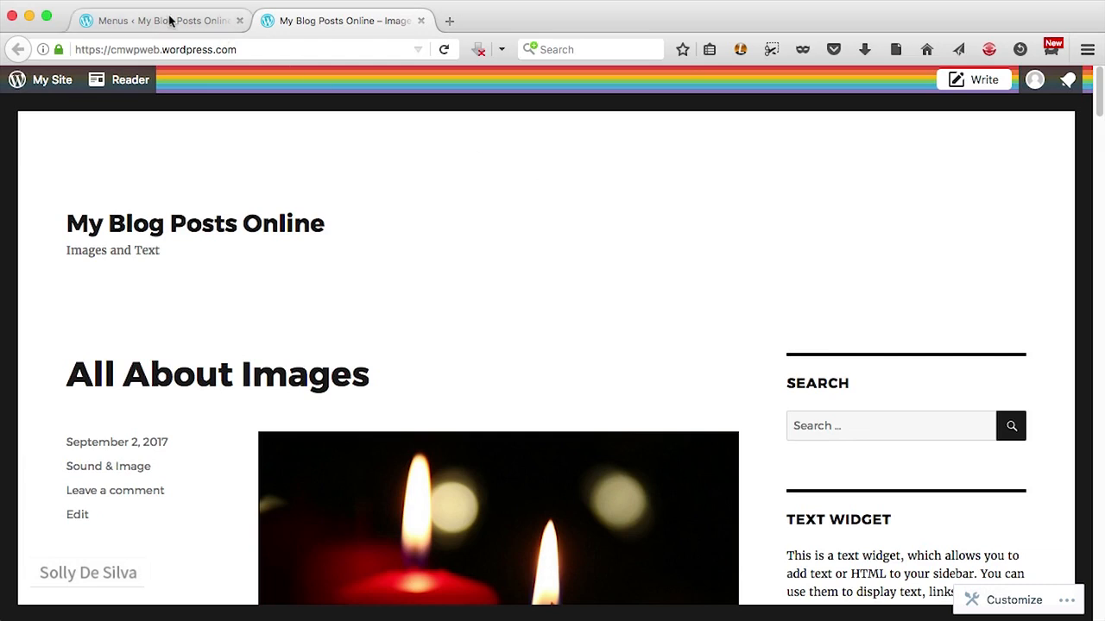
pyautogui.click(209, 21)
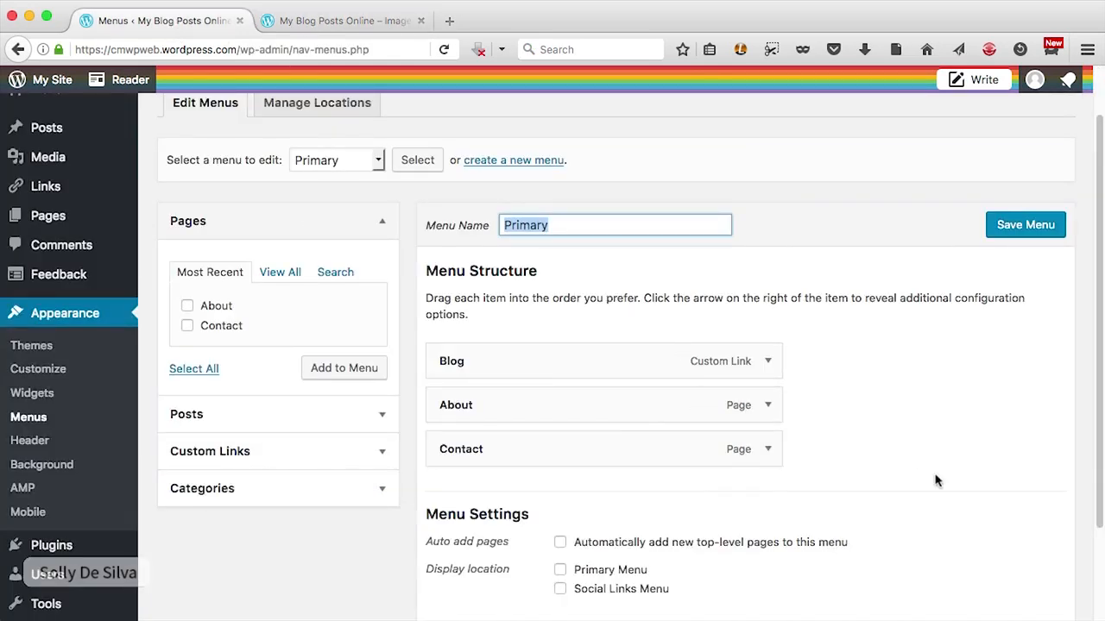
pyautogui.scroll(2, 936, 481)
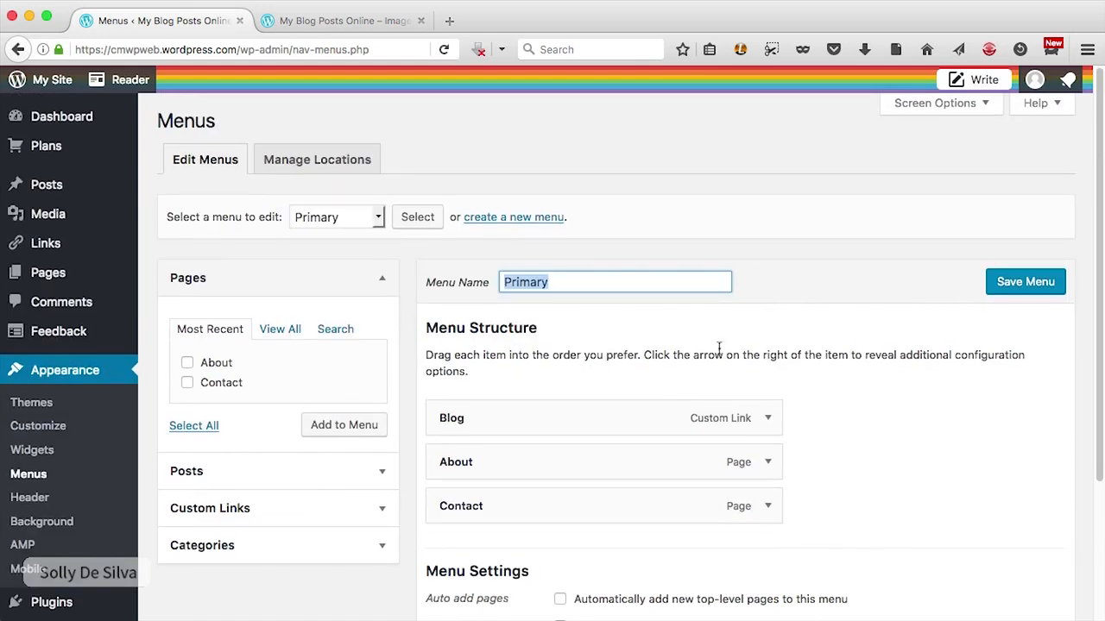
# Open the theme's menu locations and compare them with the header and content of the live blog.
pyautogui.click(335, 160)
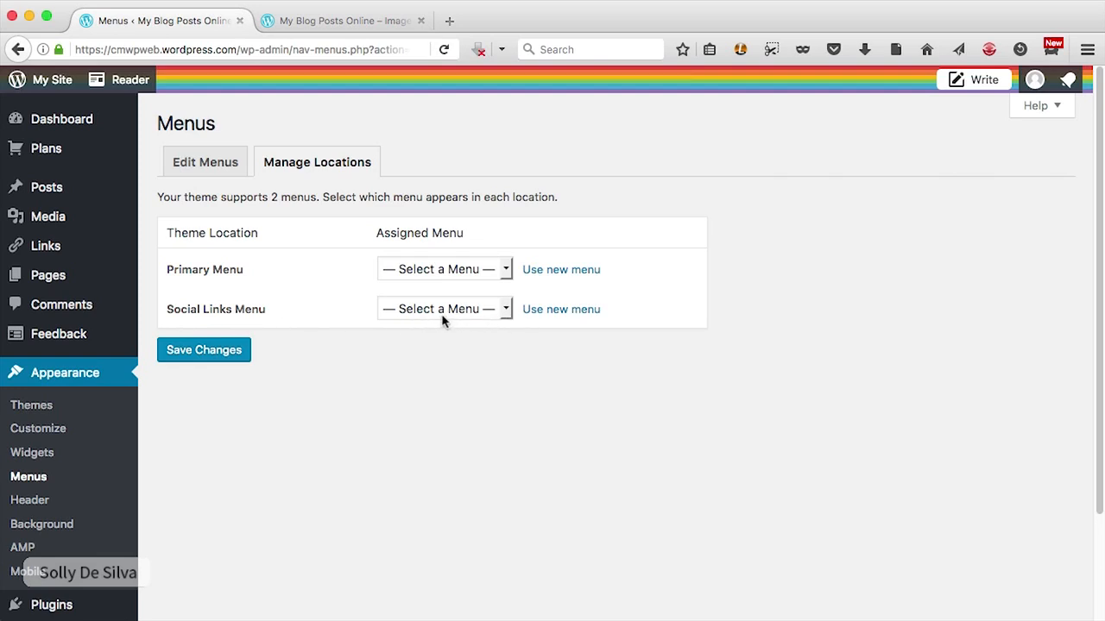
pyautogui.click(323, 22)
pyautogui.scroll(-10, 636, 219)
pyautogui.scroll(10, 636, 220)
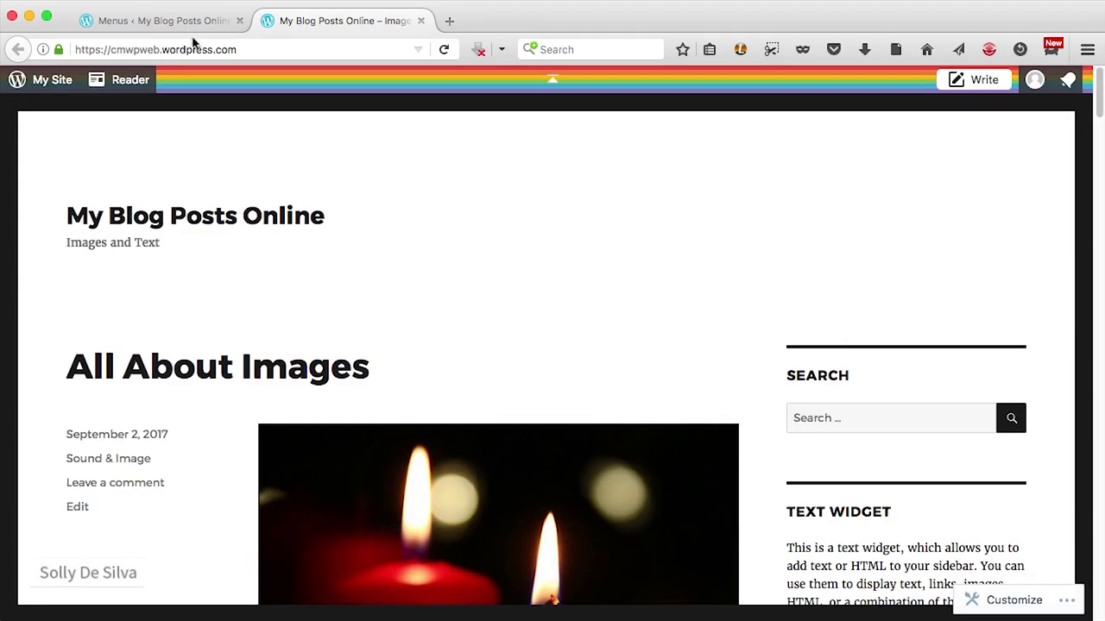
# Assign the Primary menu to the Primary Menu theme location and save the changes.
pyautogui.click(160, 21)
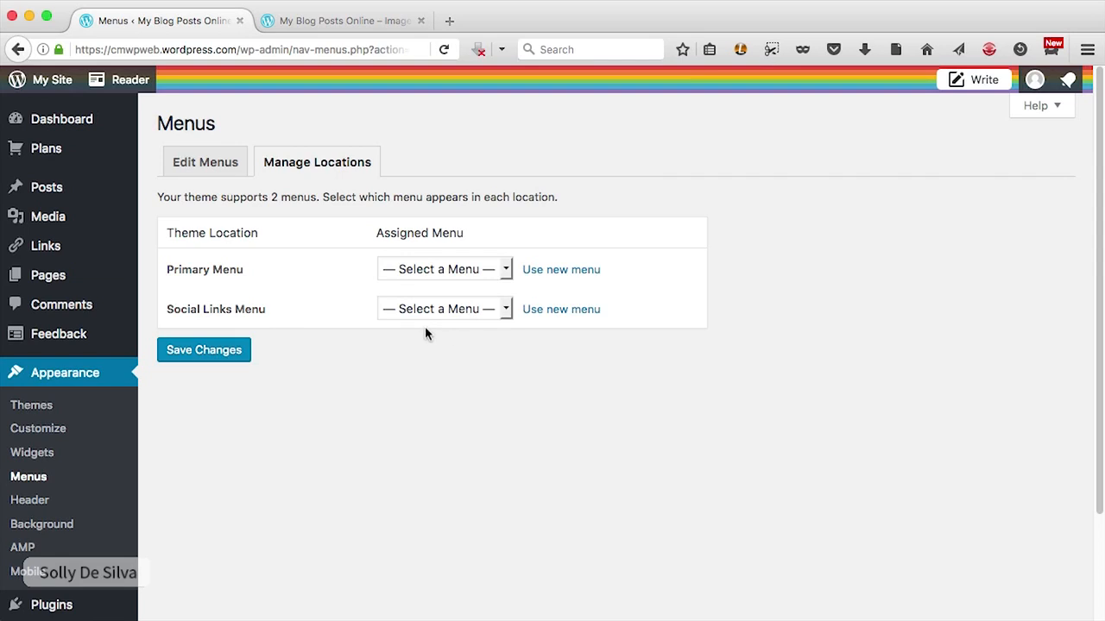
pyautogui.click(458, 270)
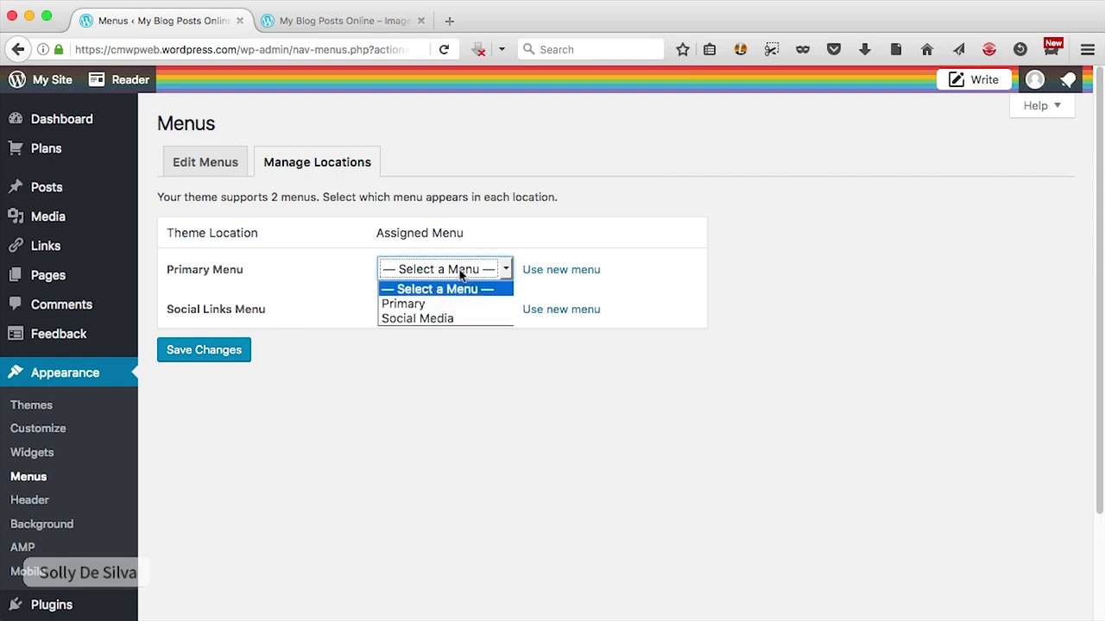
pyautogui.click(432, 305)
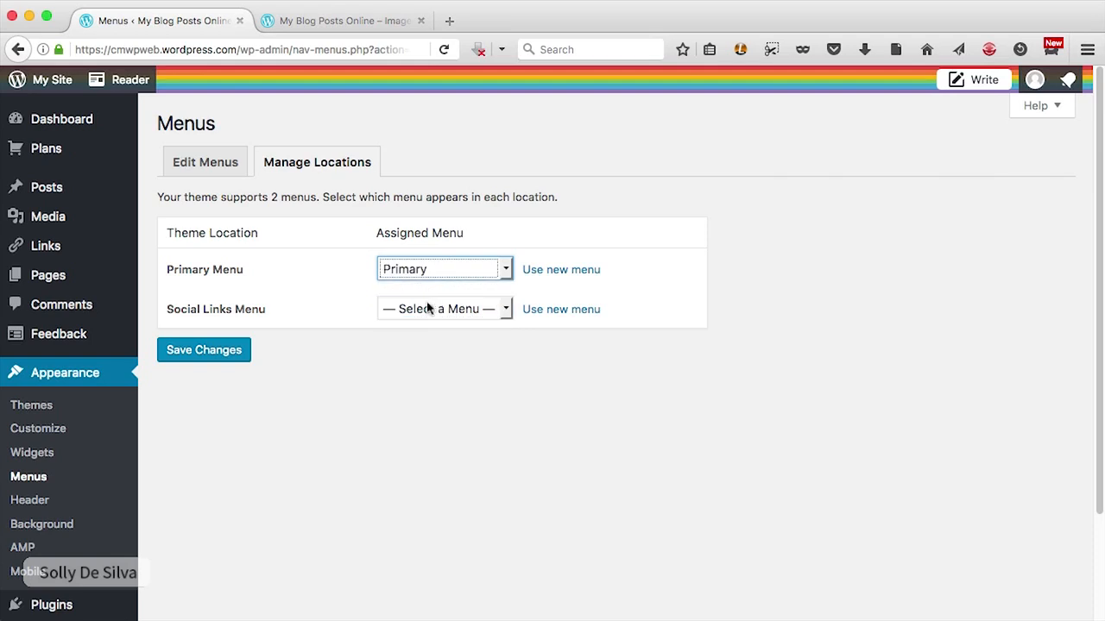
pyautogui.click(230, 358)
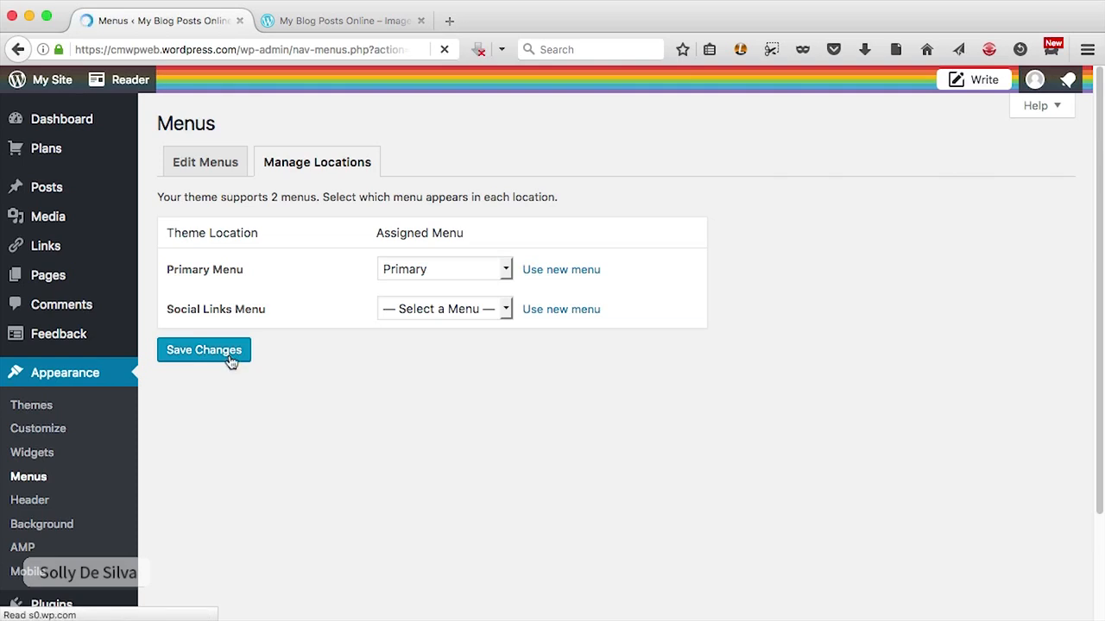
# Reload the live blog and check the navigation links in its header.
pyautogui.click(321, 25)
pyautogui.click(444, 49)
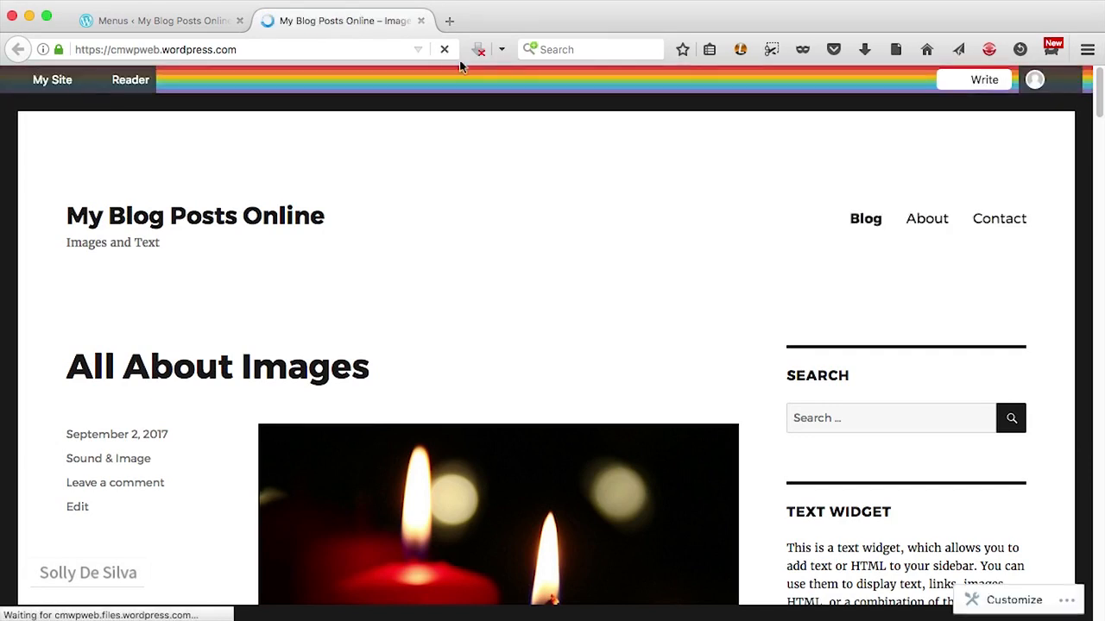
pyautogui.click(845, 234)
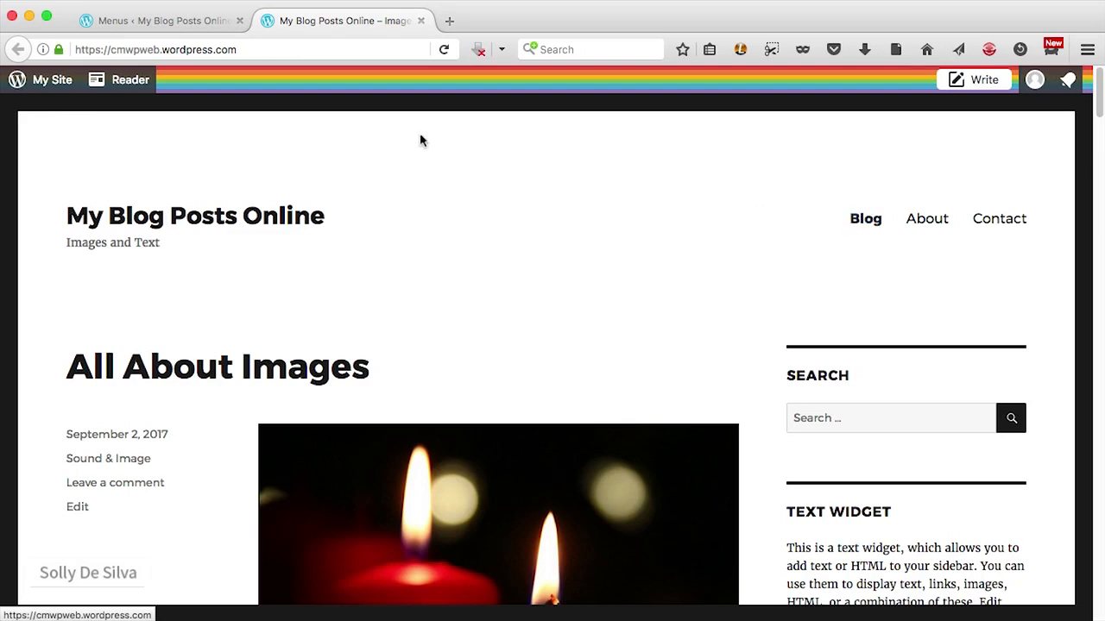
# Assign the Social Media menu to the Social Links Menu location and save the changes.
pyautogui.click(183, 22)
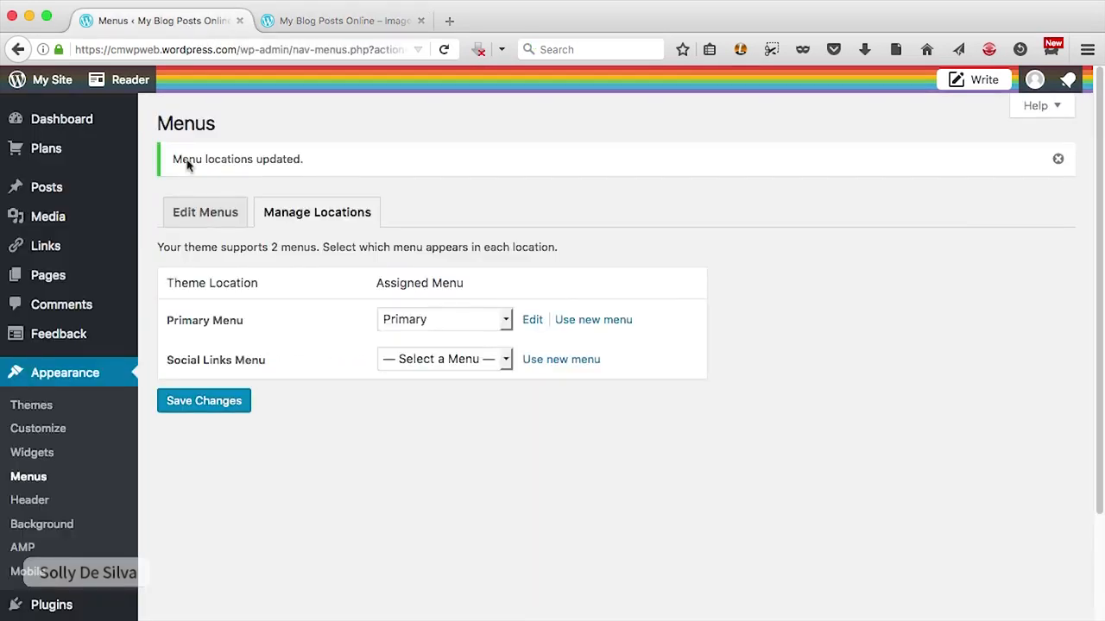
pyautogui.click(439, 362)
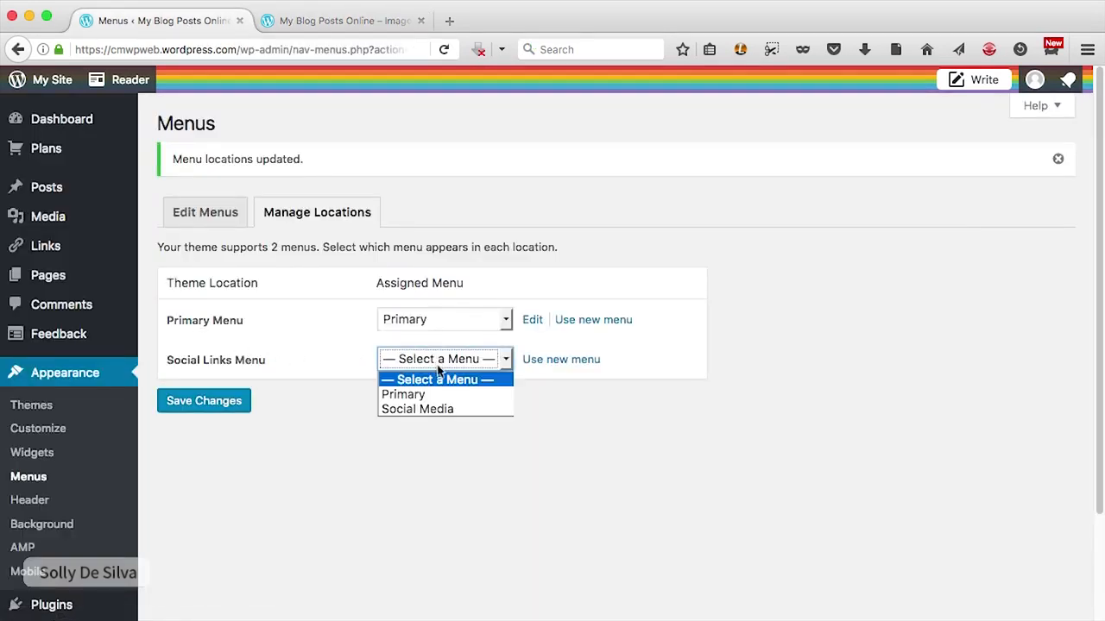
pyautogui.click(435, 411)
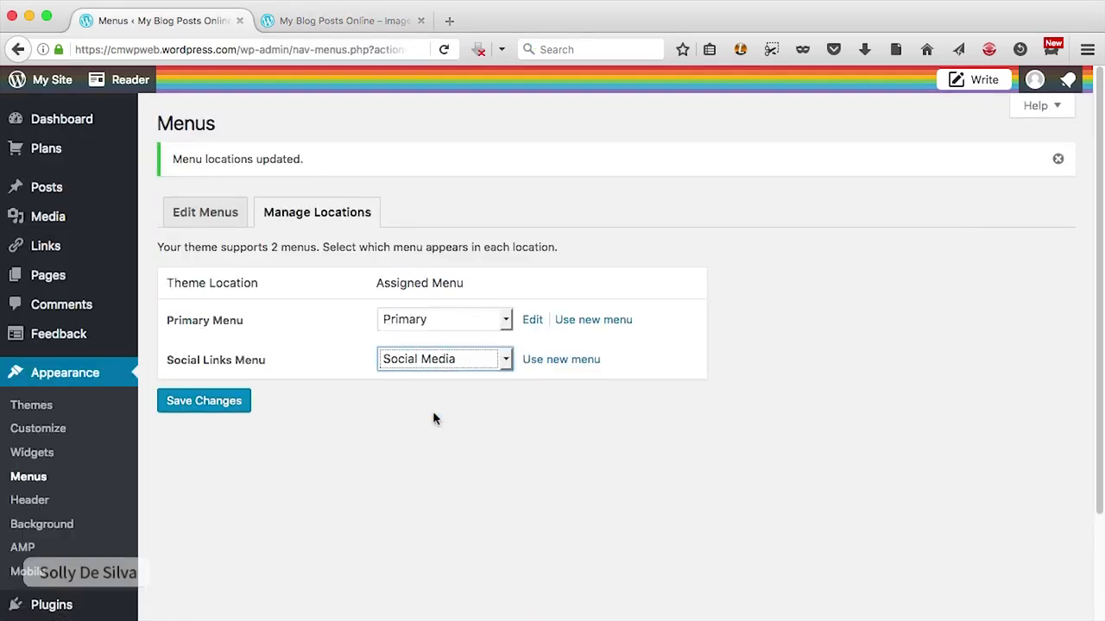
pyautogui.click(191, 407)
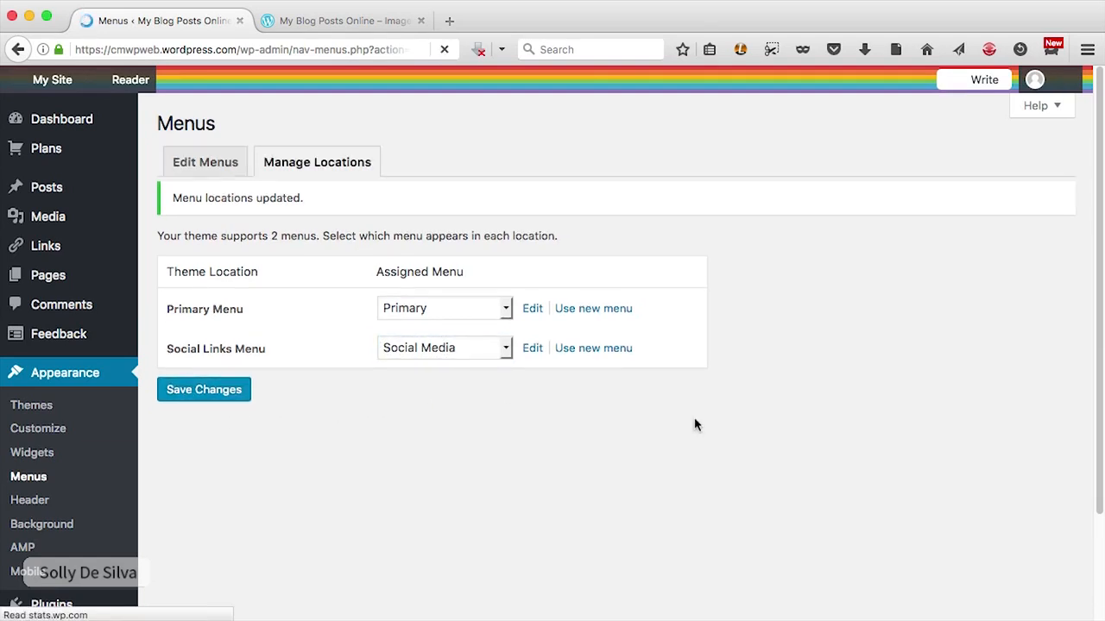
# Reload the live blog and check the social media links in the footer and the navigation in the header.
pyautogui.click(337, 20)
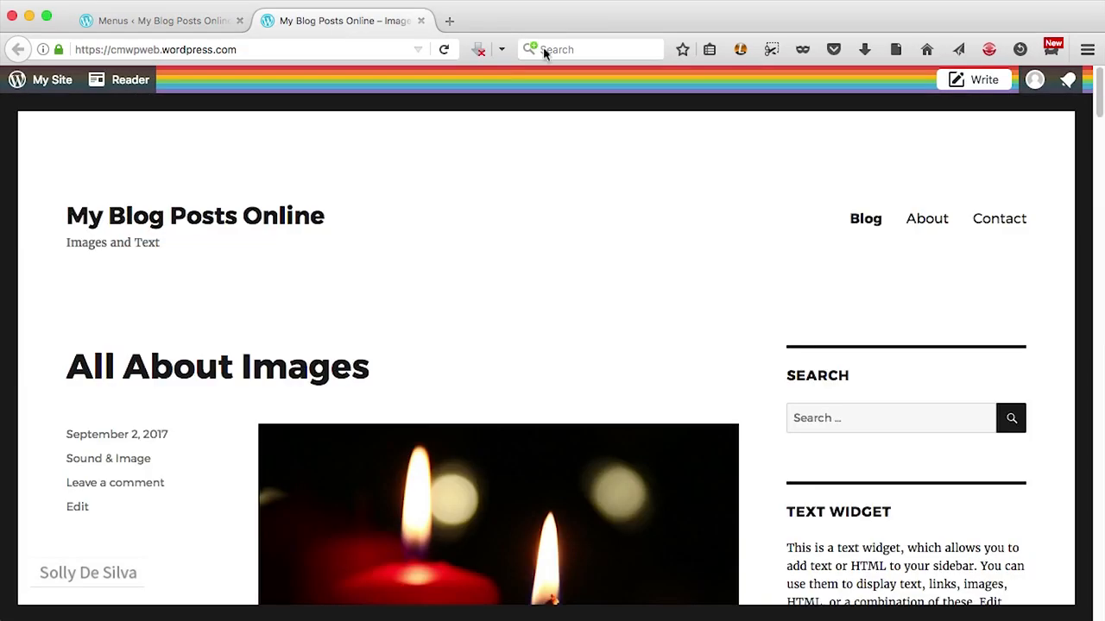
pyautogui.click(446, 51)
pyautogui.scroll(-10, 772, 197)
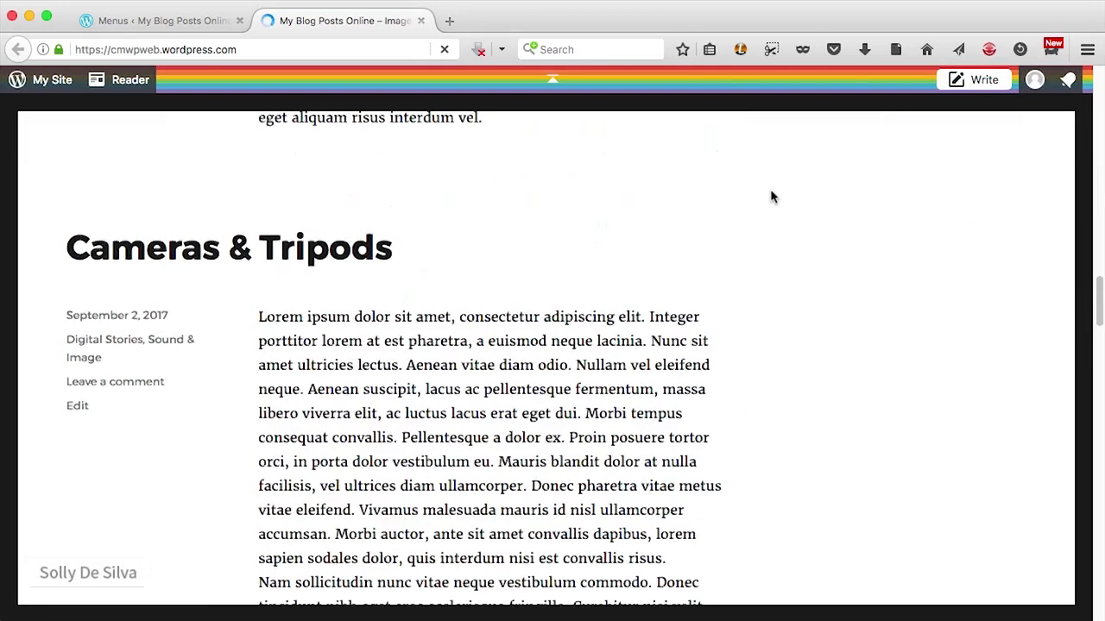
pyautogui.scroll(-10, 772, 197)
pyautogui.scroll(-10, 770, 197)
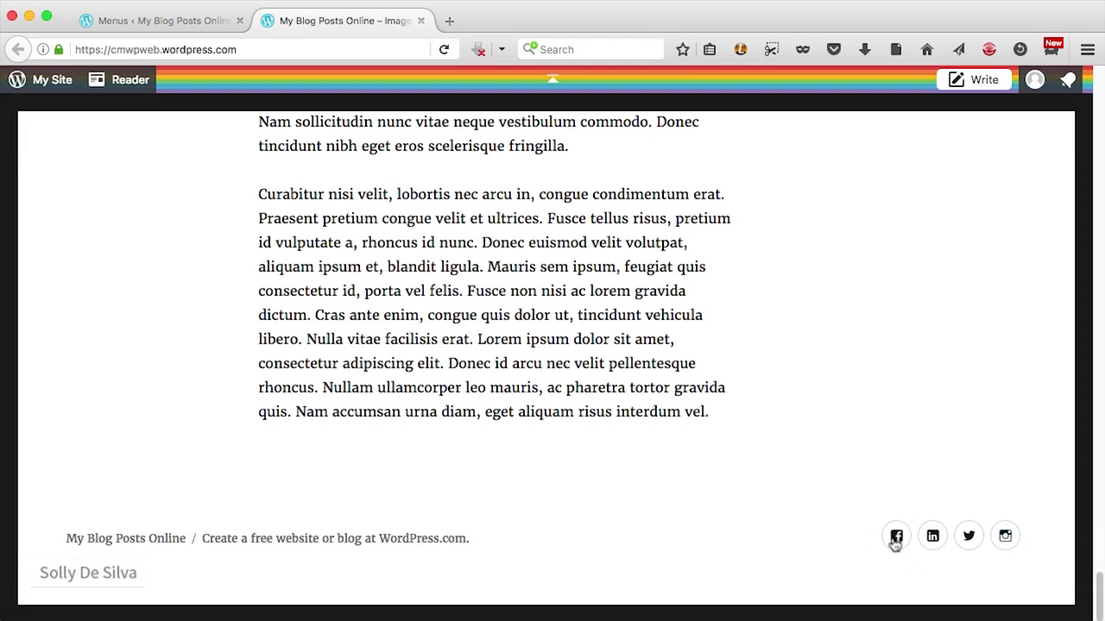
pyautogui.scroll(15, 1036, 562)
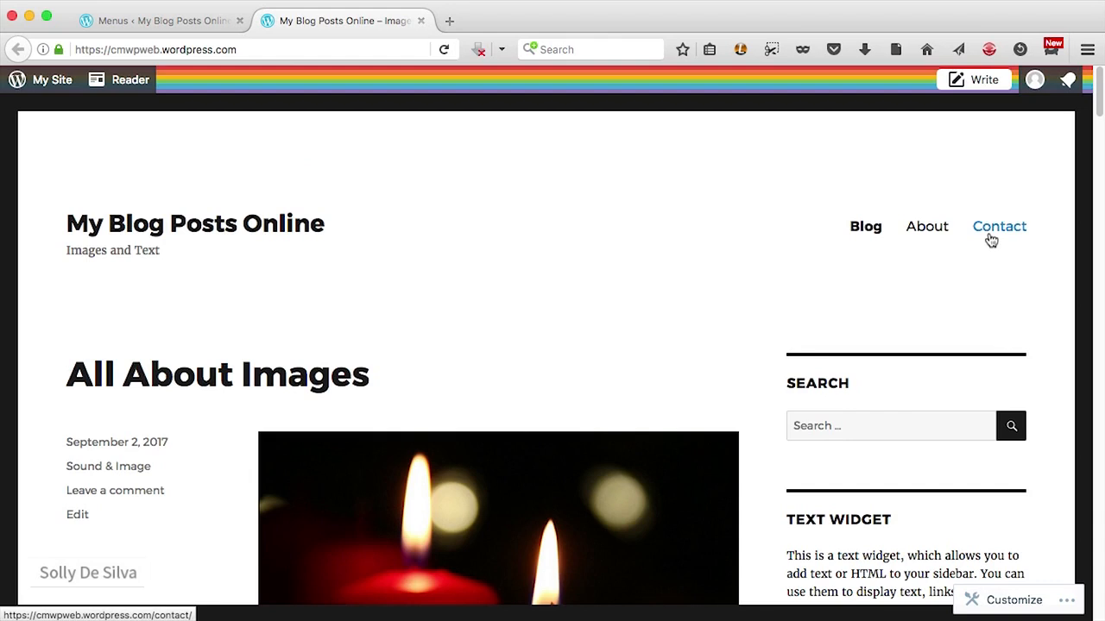
# Reorder the Primary menu so that Blog comes after About and before Contact, and save the menu.
pyautogui.click(145, 22)
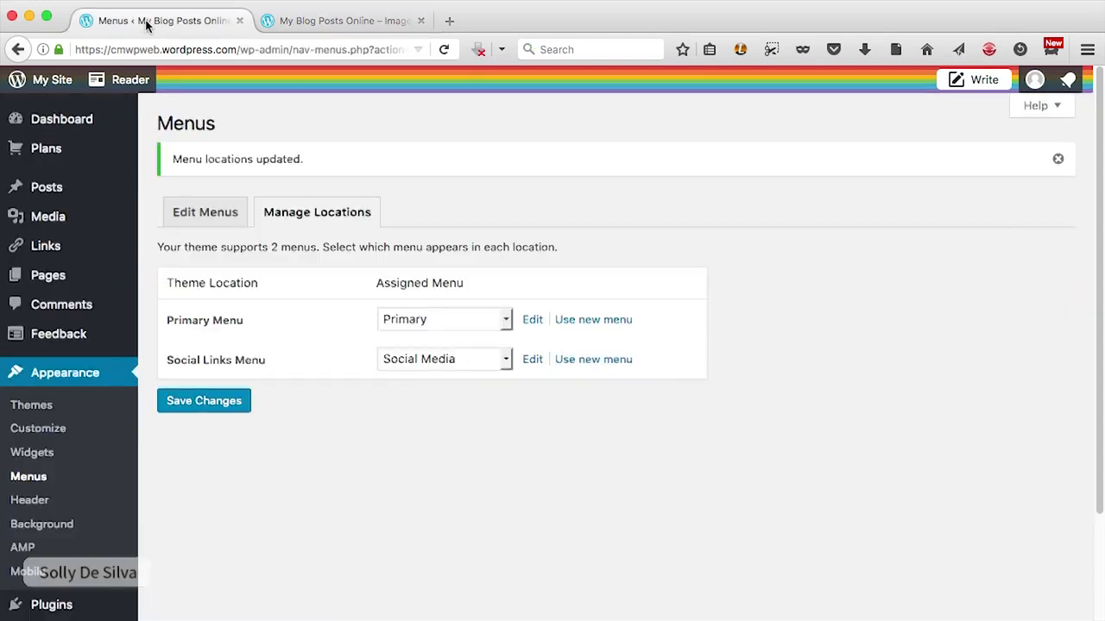
pyautogui.click(202, 223)
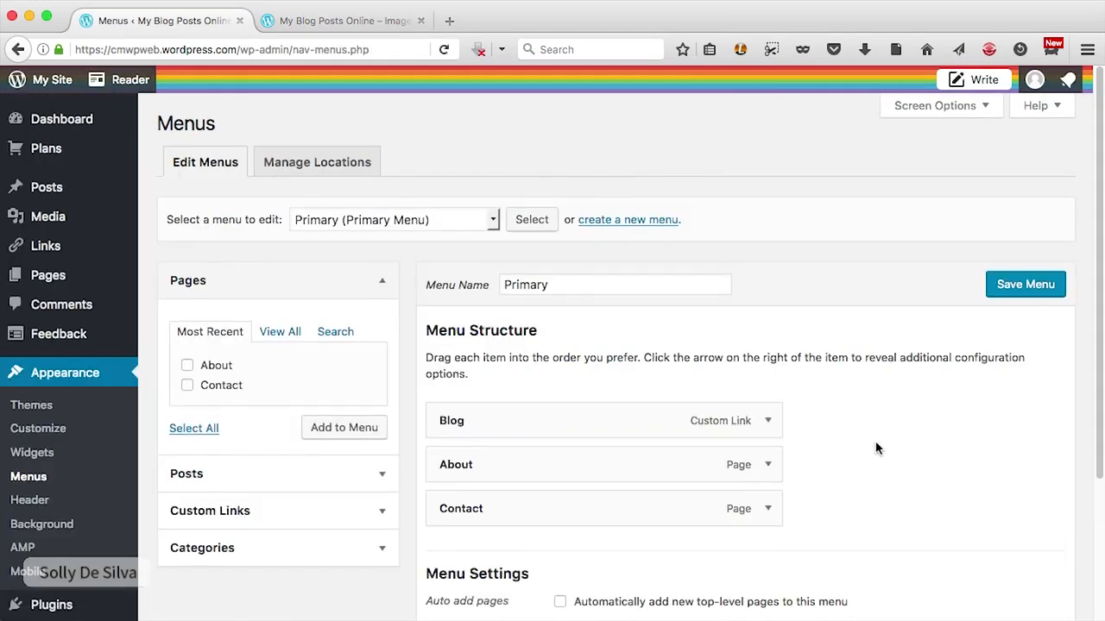
pyautogui.scroll(-2, 875, 444)
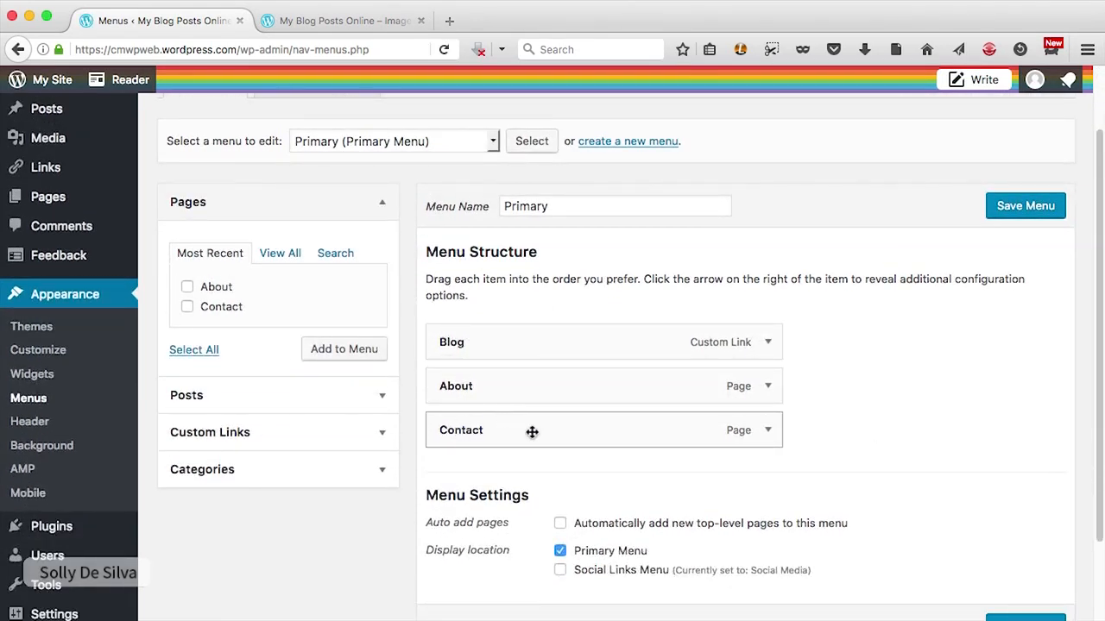
pyautogui.moveTo(509, 363); pyautogui.dragTo(507, 409)
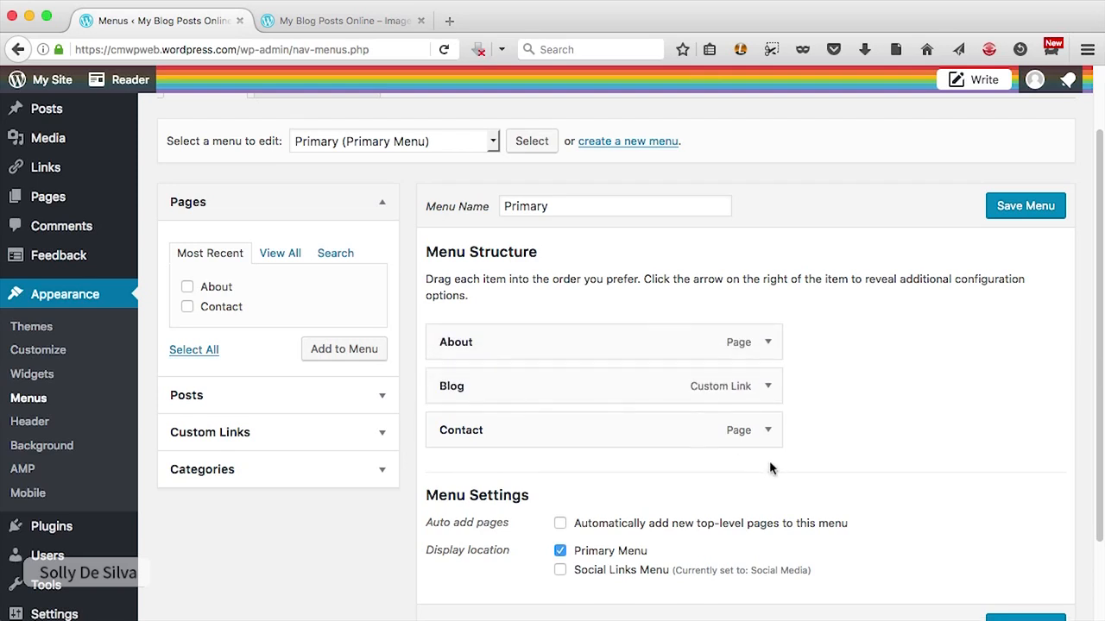
pyautogui.moveTo(523, 428); pyautogui.dragTo(529, 454)
pyautogui.click(1020, 207)
pyautogui.scroll(-3, 911, 512)
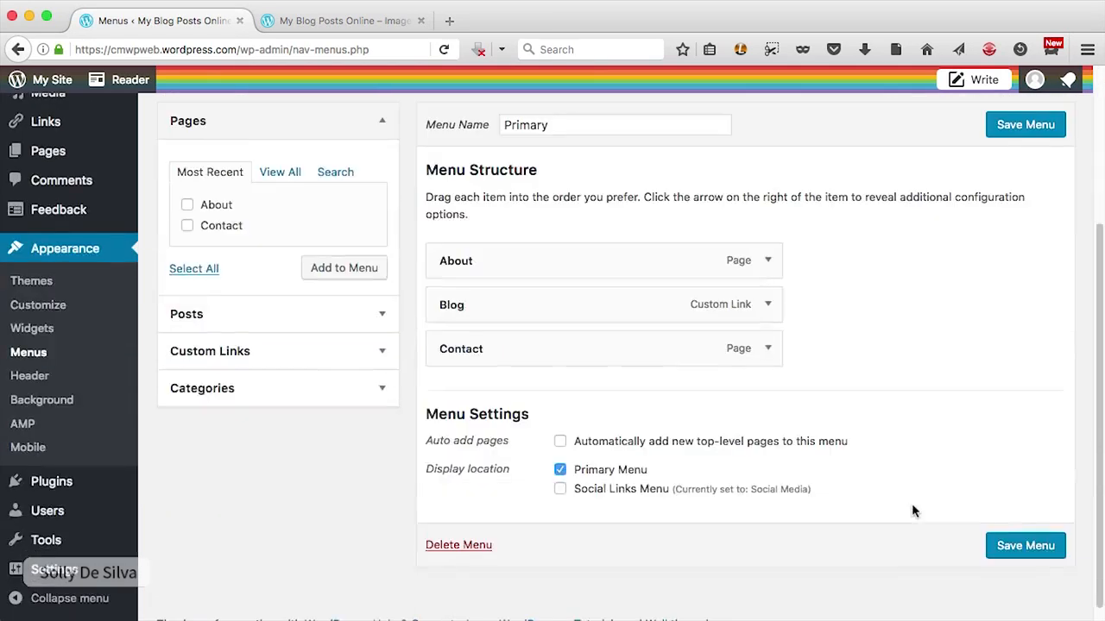
pyautogui.scroll(1, 912, 511)
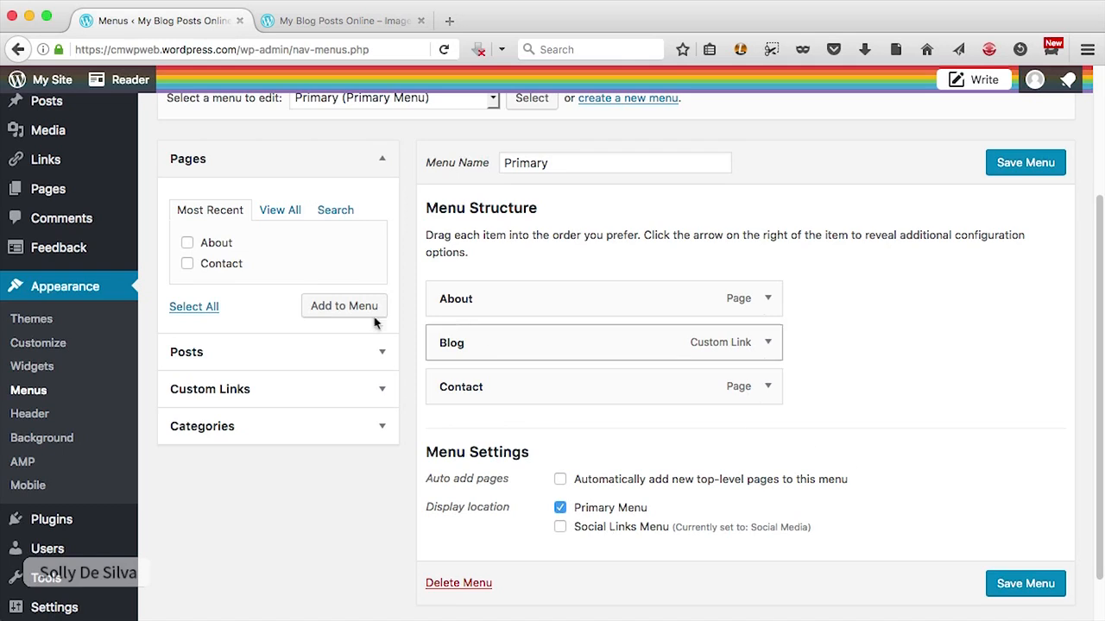
# Add the Digital Stories, Random Stuff and Sound & Image categories to the Primary menu and save the menu.
pyautogui.click(382, 429)
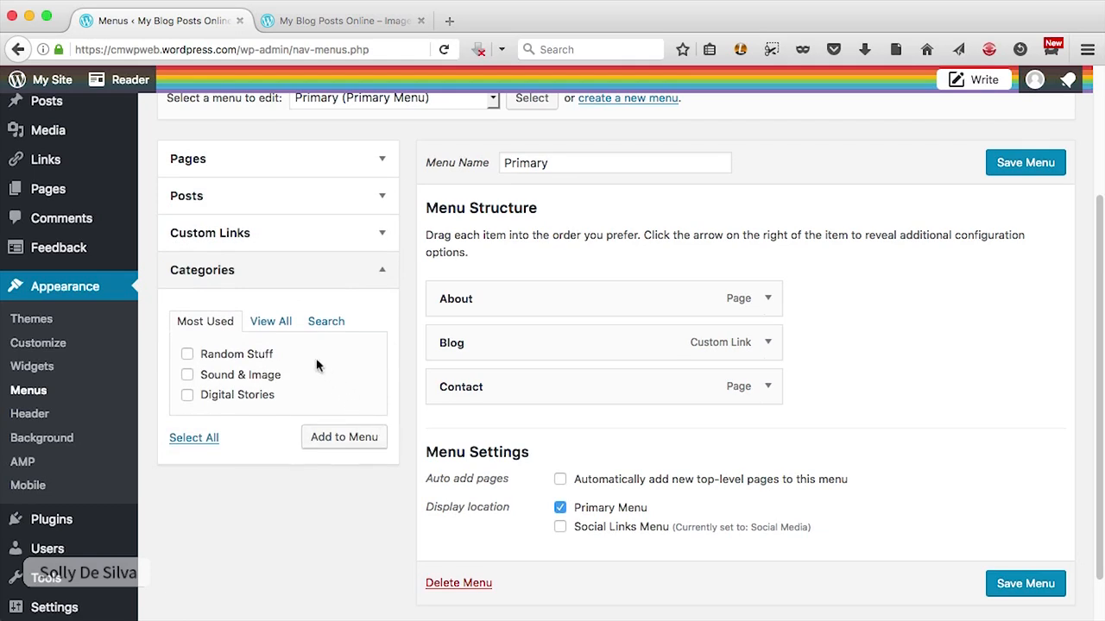
pyautogui.click(284, 325)
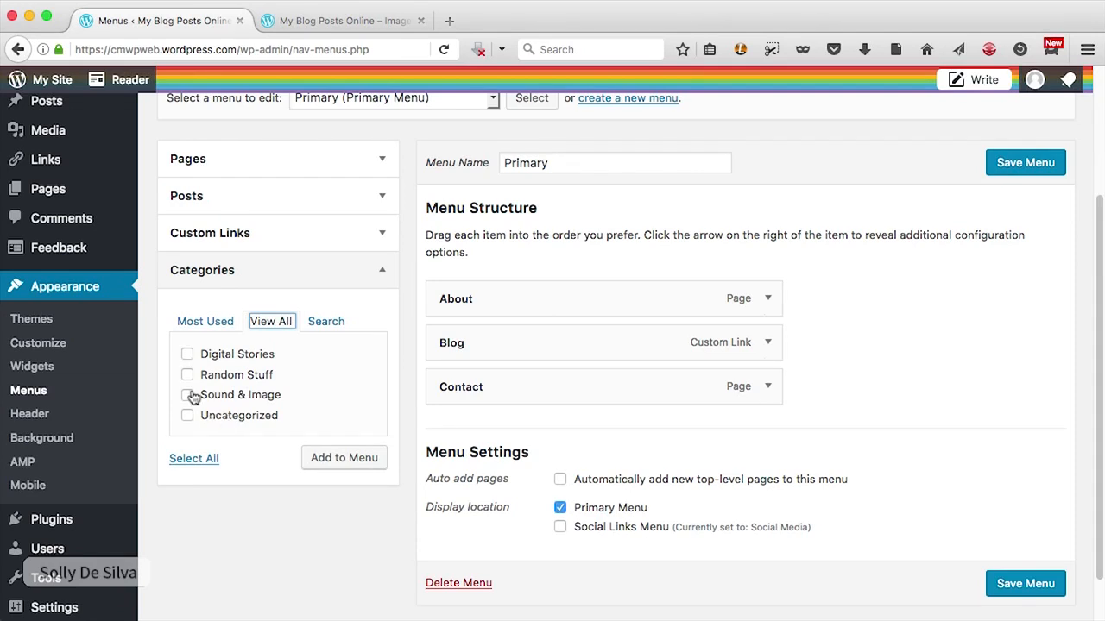
pyautogui.click(187, 354)
pyautogui.click(187, 375)
pyautogui.click(189, 395)
pyautogui.click(342, 469)
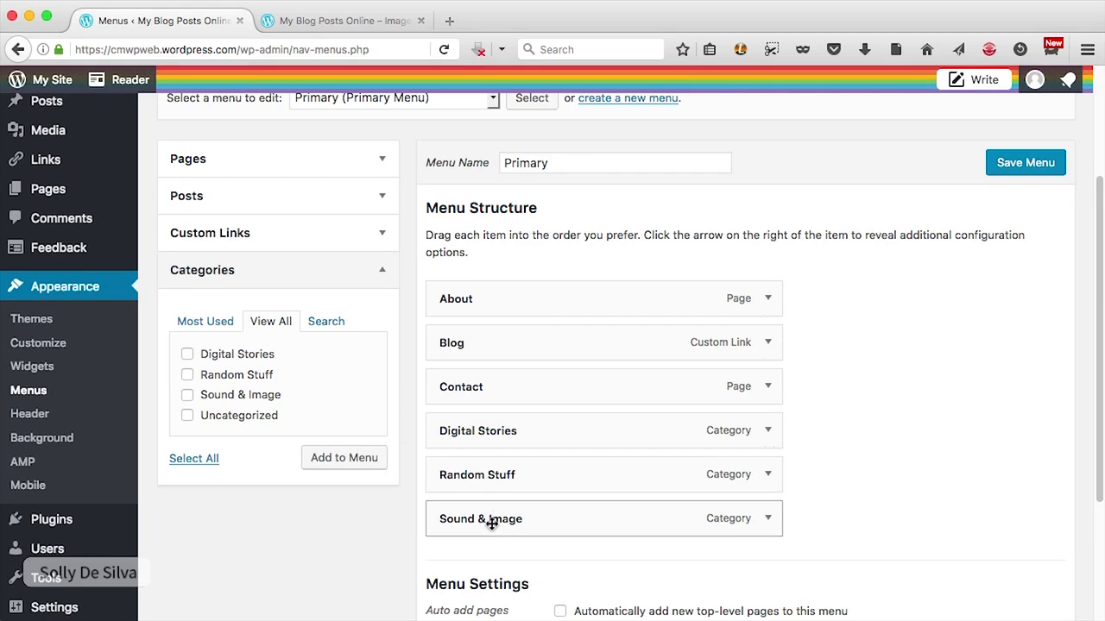
pyautogui.click(1019, 162)
# Reload the live blog and look through the Digital Stories, Random Stuff and Sound & Image category pages from the header navigation.
pyautogui.click(355, 20)
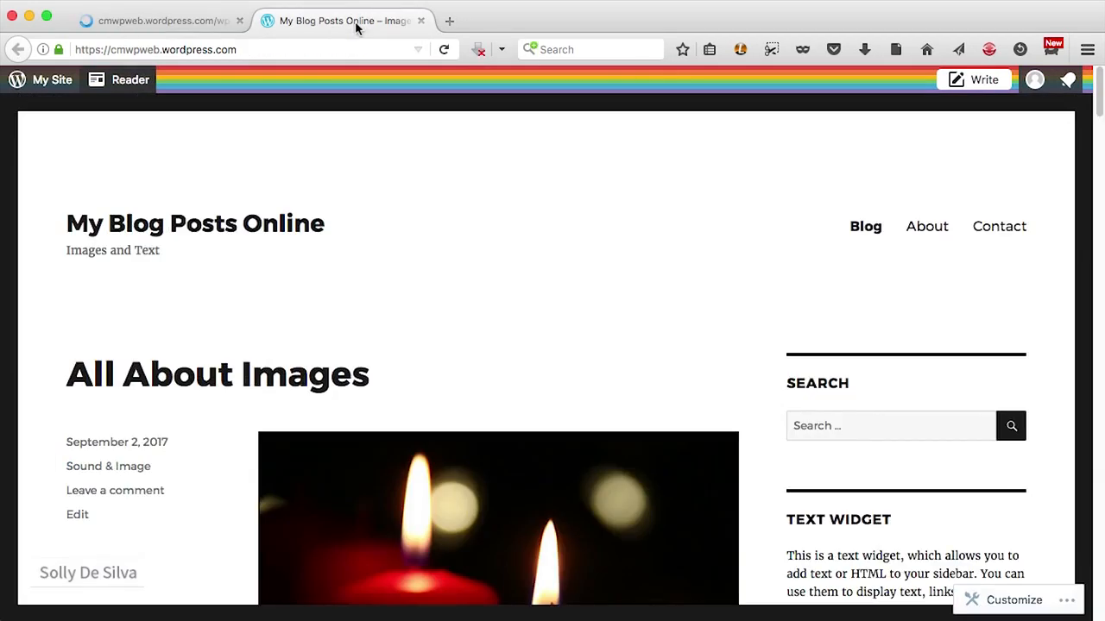
pyautogui.click(445, 49)
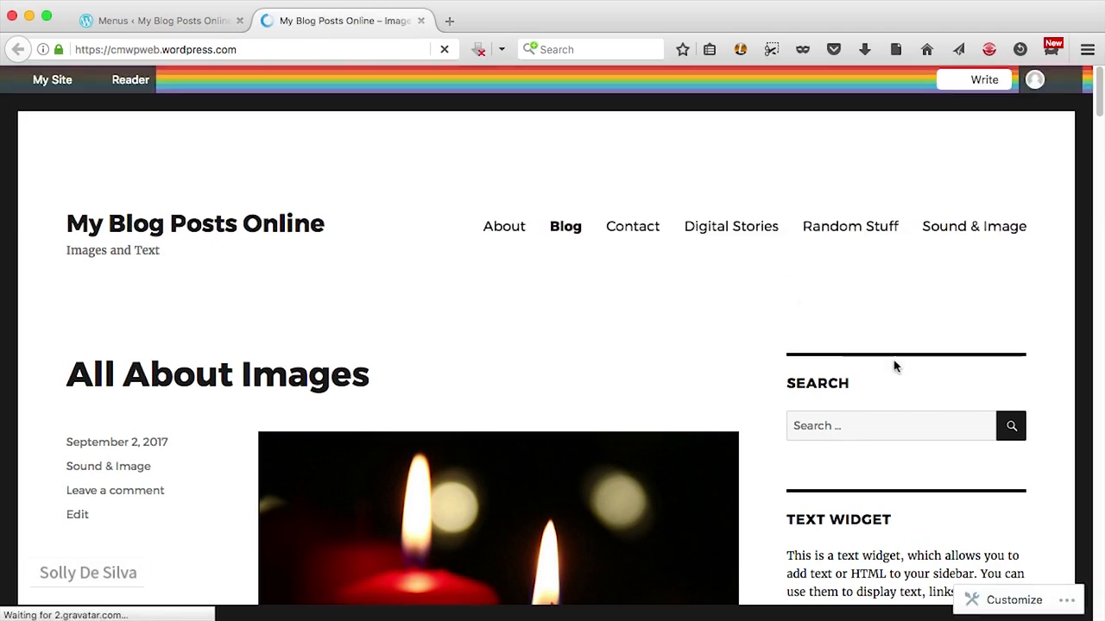
pyautogui.click(850, 228)
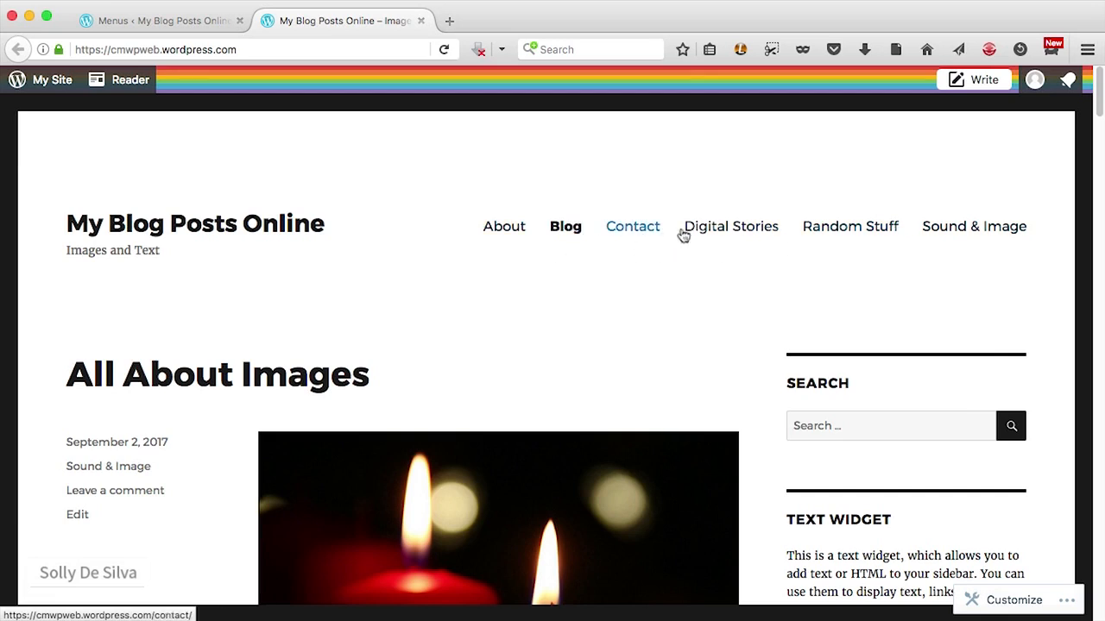
pyautogui.click(725, 231)
pyautogui.scroll(-8, 725, 231)
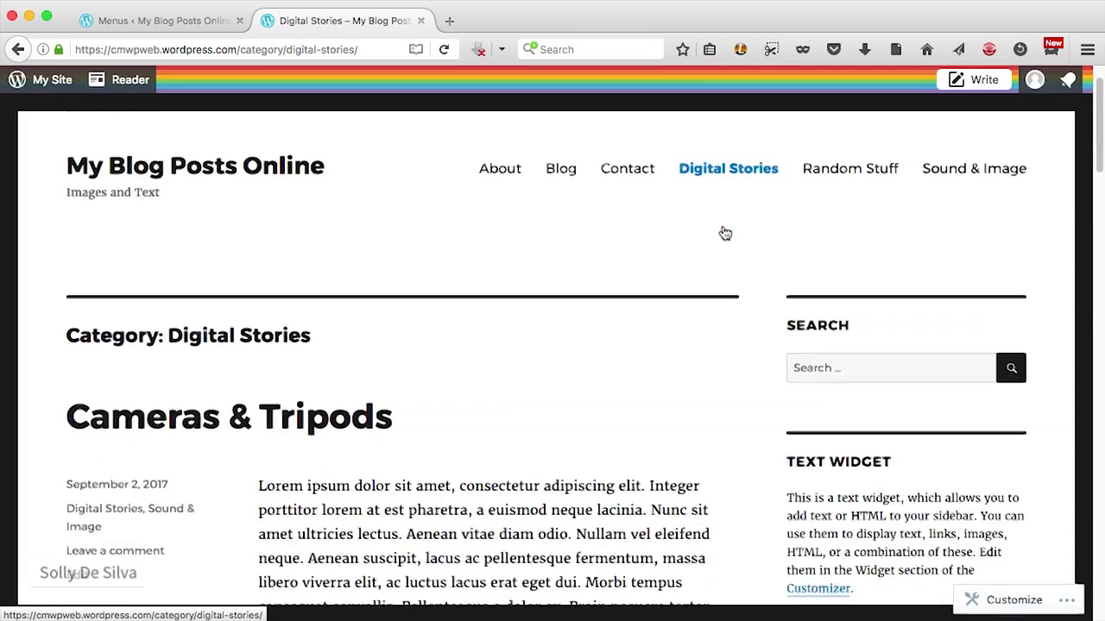
pyautogui.scroll(15, 763, 255)
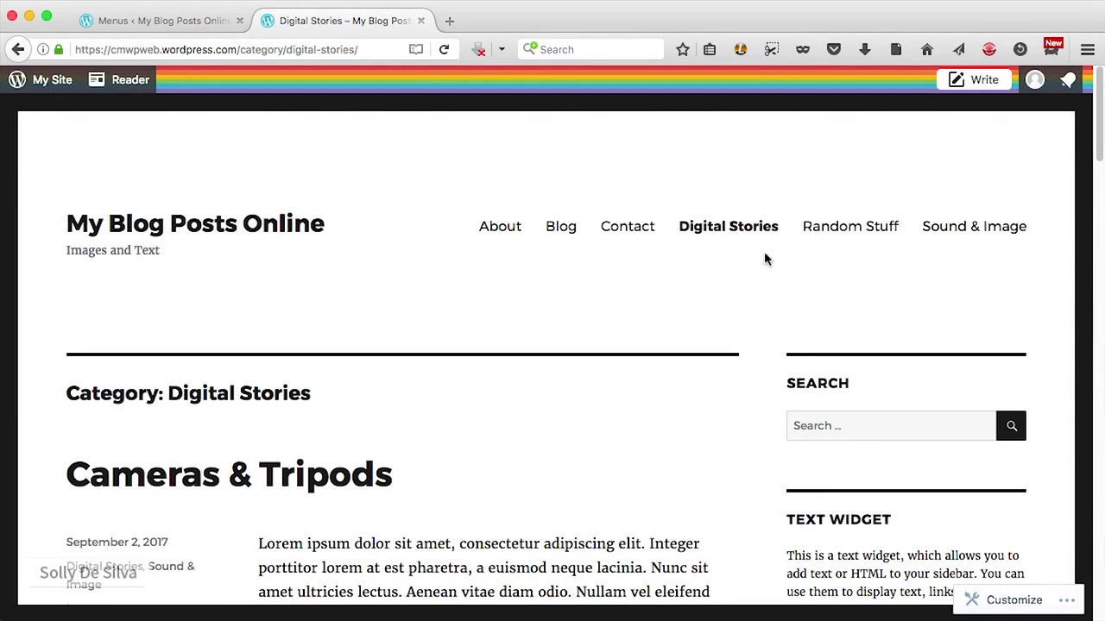
pyautogui.click(826, 238)
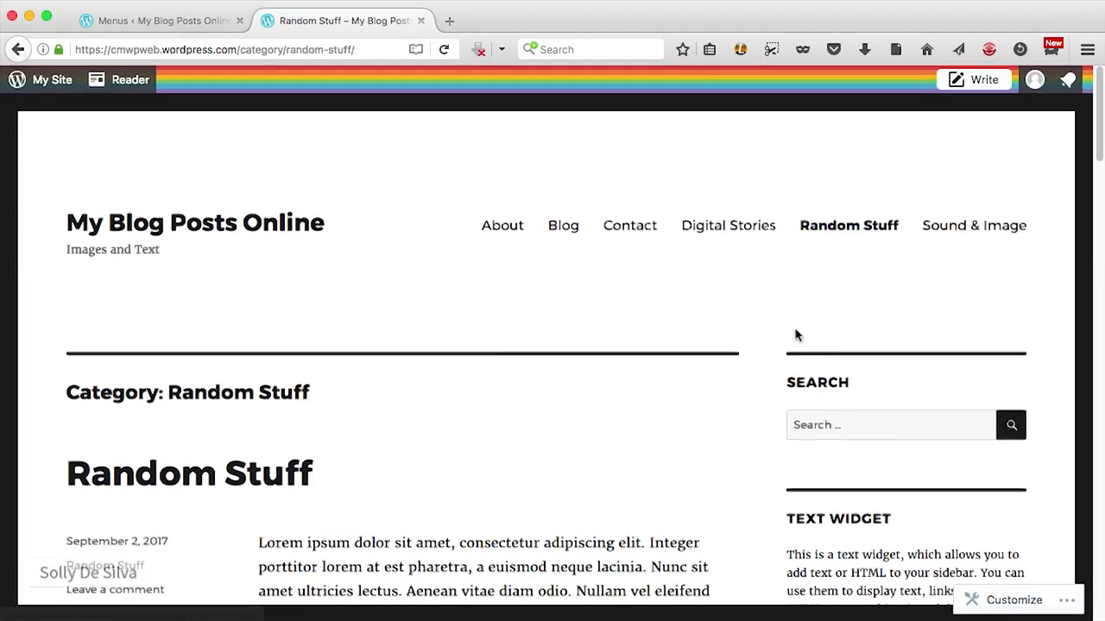
pyautogui.scroll(-15, 798, 336)
pyautogui.scroll(15, 797, 336)
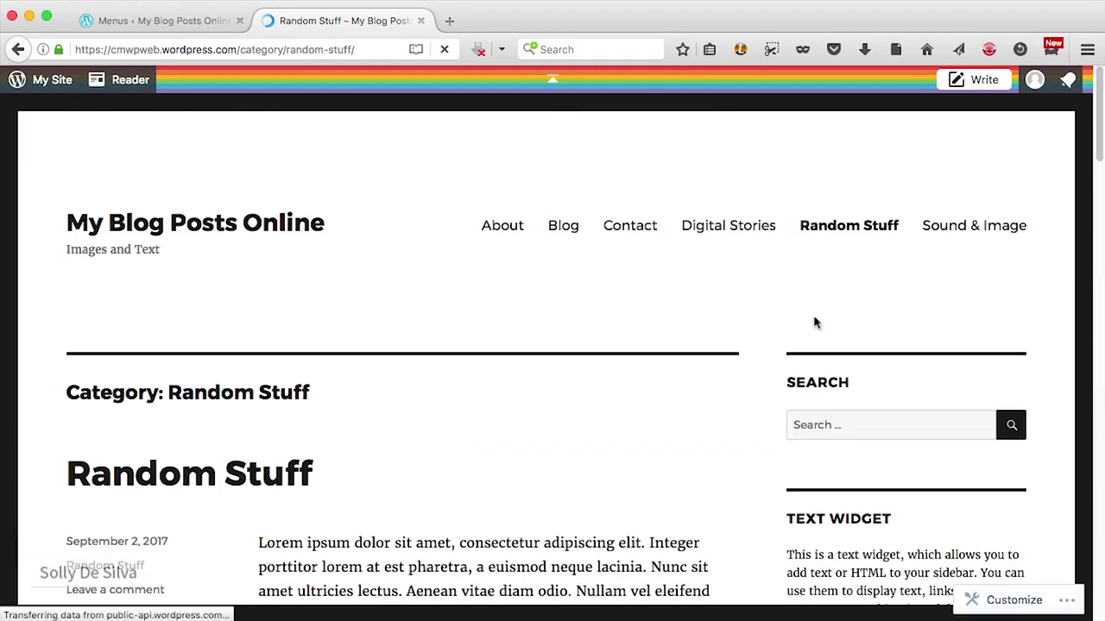
pyautogui.click(963, 235)
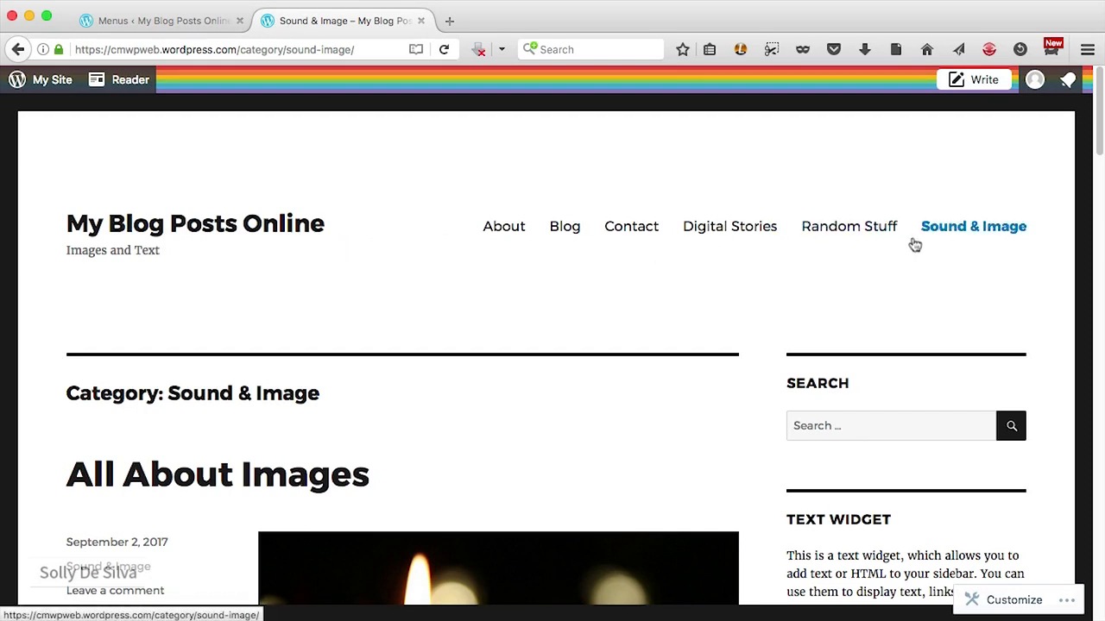
# Nest Digital Stories, Random Stuff and Sound & Image as sub items of Blog in the Primary menu, before Contact.
pyautogui.click(191, 26)
pyautogui.scroll(-5, 798, 397)
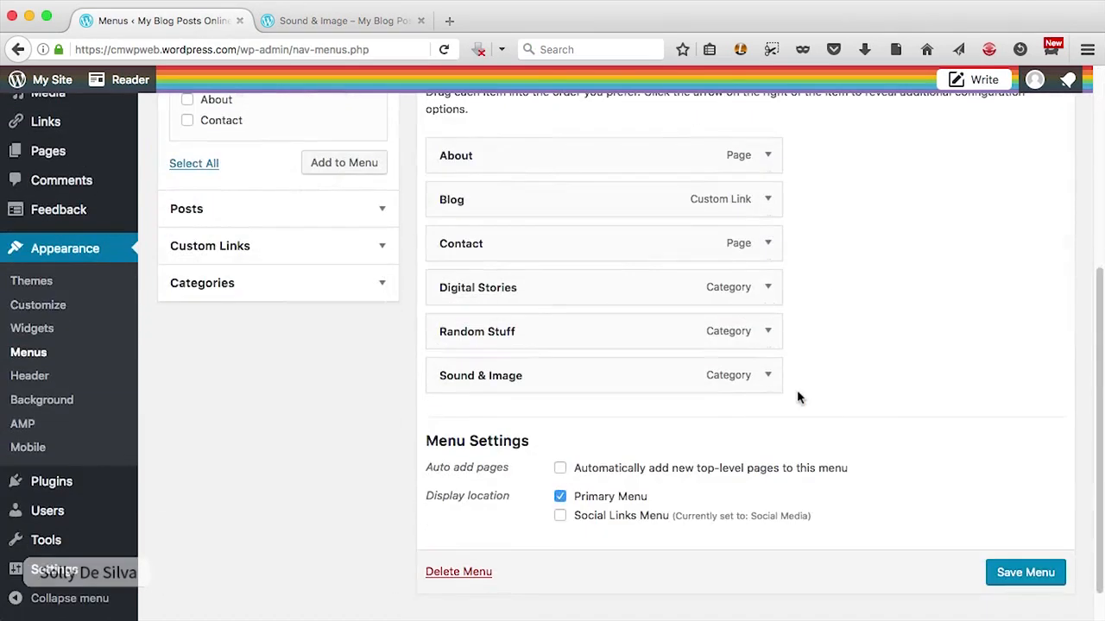
pyautogui.scroll(1, 826, 398)
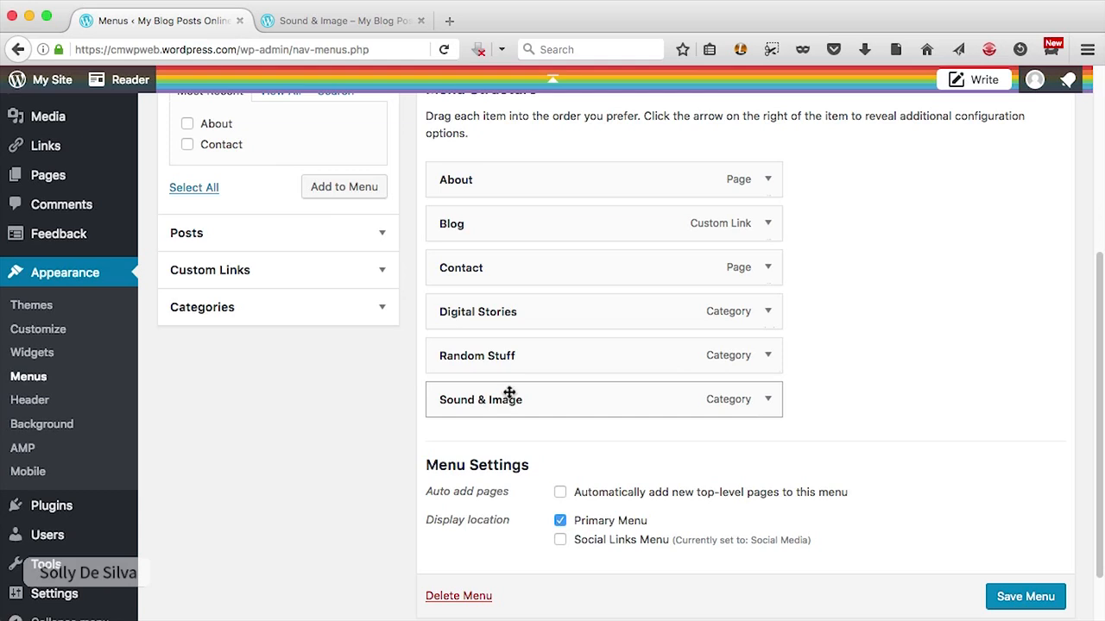
pyautogui.moveTo(473, 309); pyautogui.dragTo(477, 264)
pyautogui.moveTo(490, 360); pyautogui.dragTo(476, 318)
pyautogui.moveTo(483, 403); pyautogui.dragTo(527, 375)
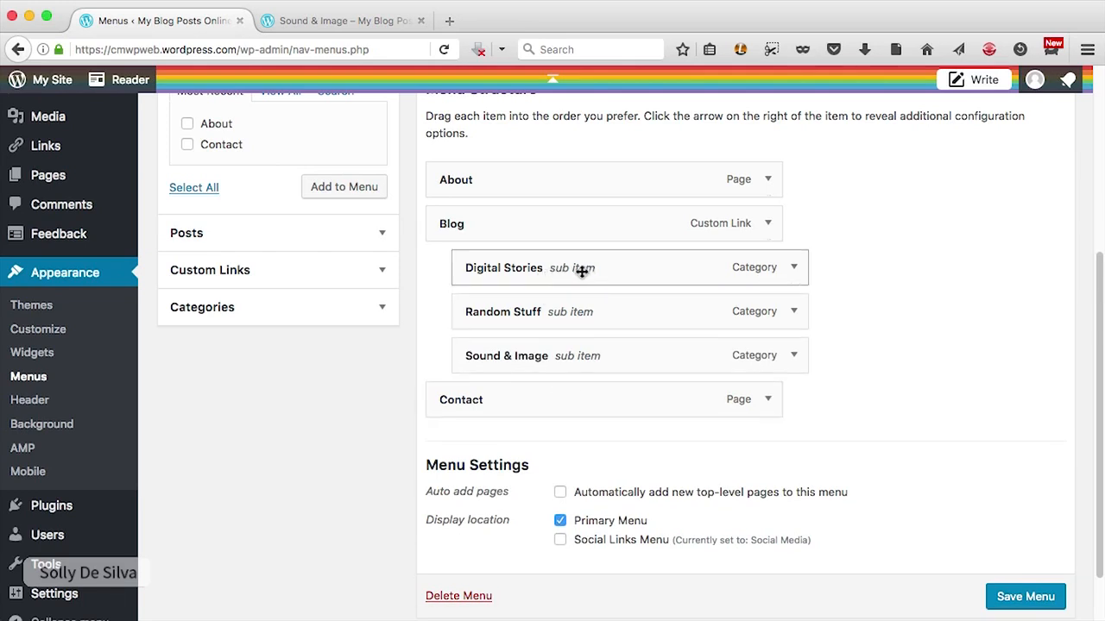
# Move Sound & Image out to the top level and back under Blog as a sub item, and save the menu.
pyautogui.moveTo(515, 367); pyautogui.dragTo(486, 379)
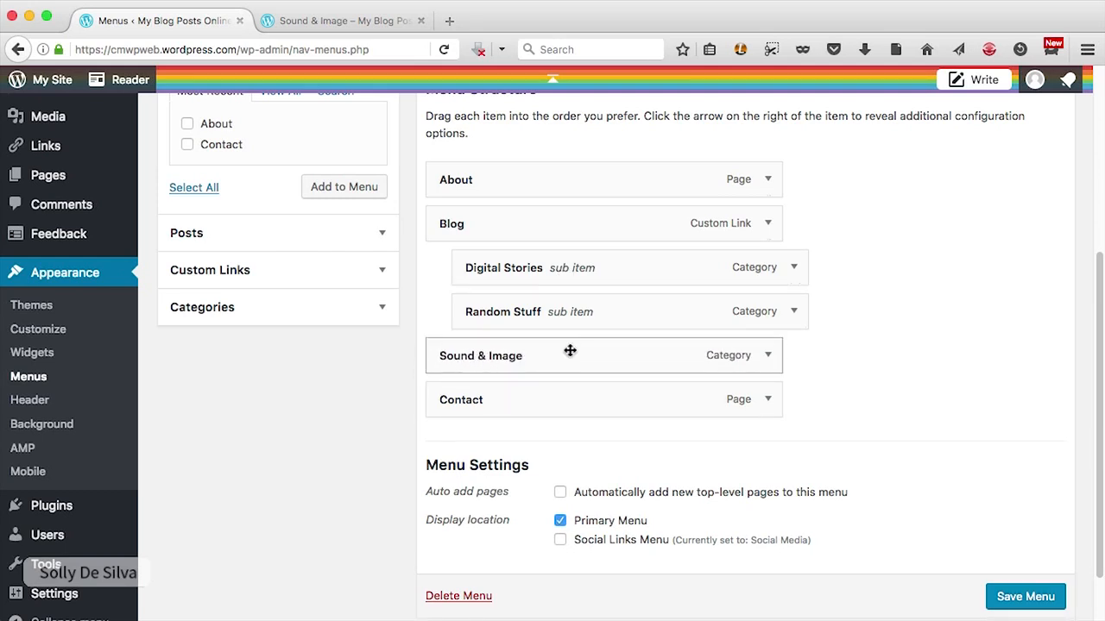
pyautogui.moveTo(466, 355); pyautogui.dragTo(479, 362)
pyautogui.moveTo(555, 356); pyautogui.dragTo(539, 371)
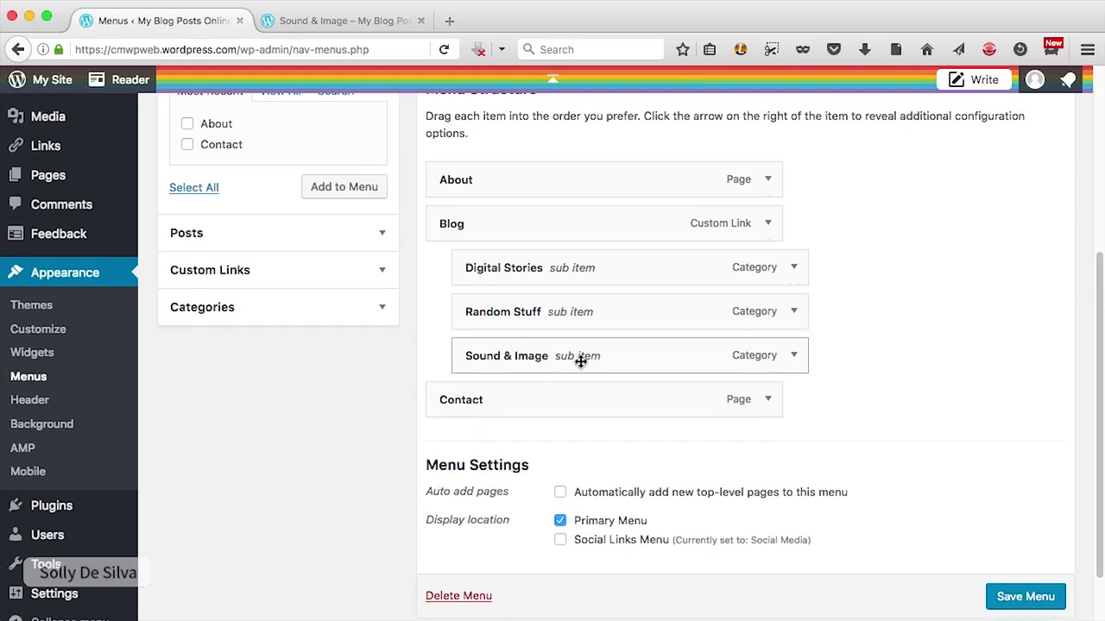
pyautogui.click(1049, 597)
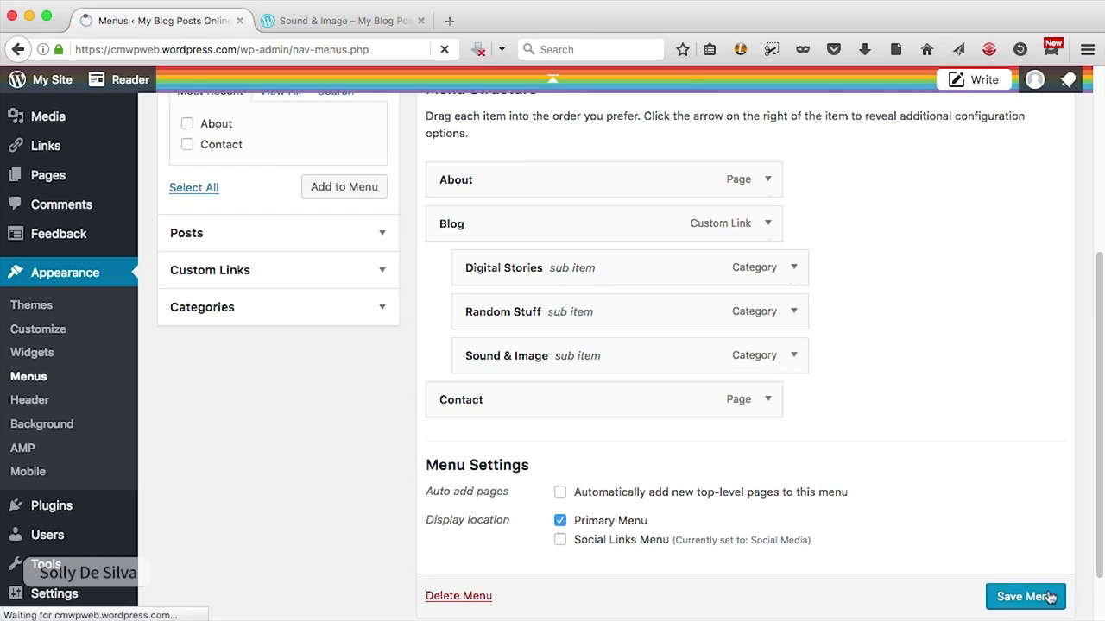
# Reload the live blog, check the category submenu under Blog and compare the header navigation with the Primary menu structure.
pyautogui.click(344, 22)
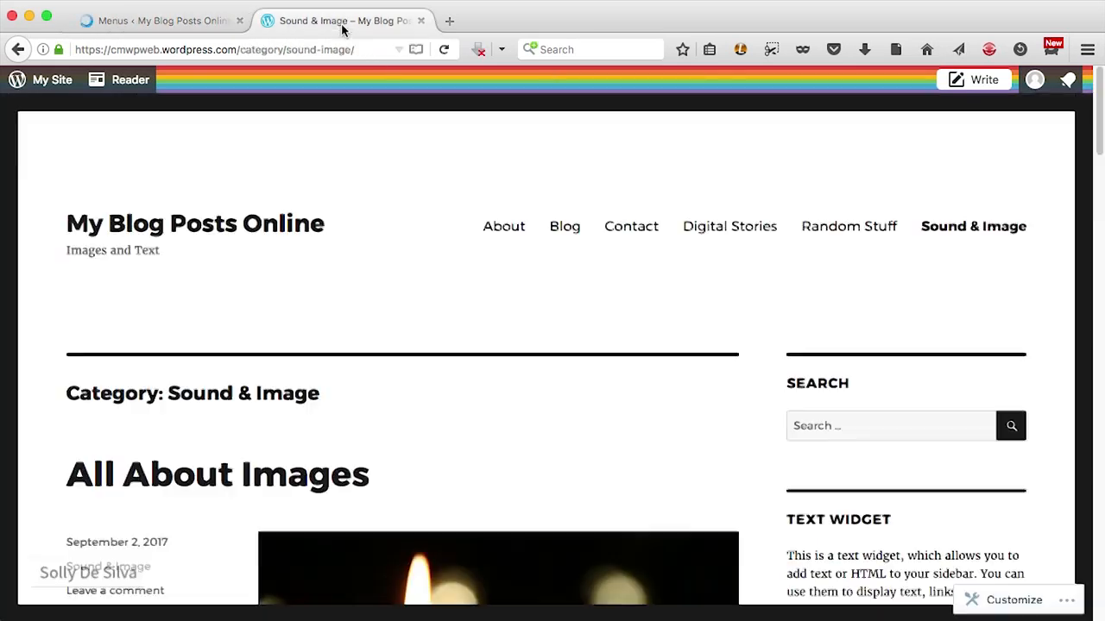
pyautogui.click(443, 49)
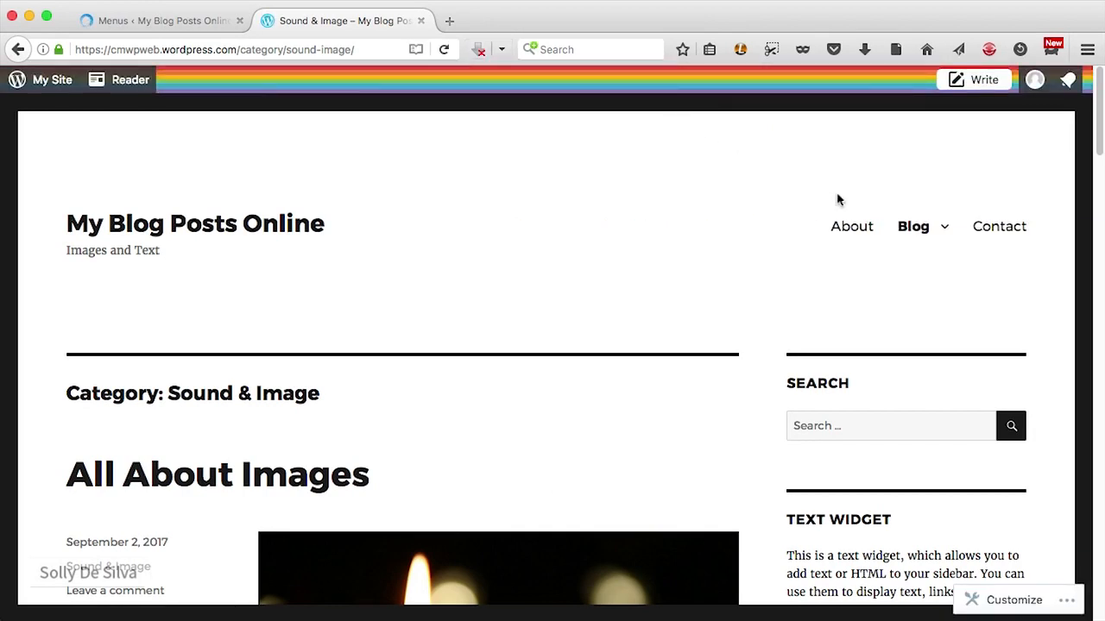
pyautogui.moveTo(937, 233)
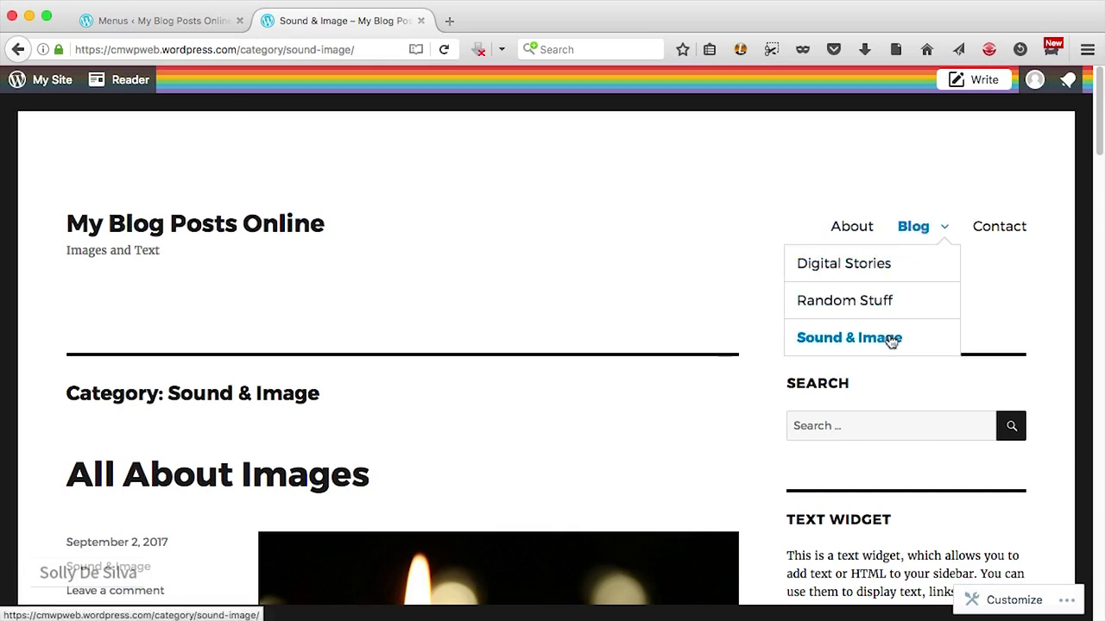
pyautogui.click(142, 20)
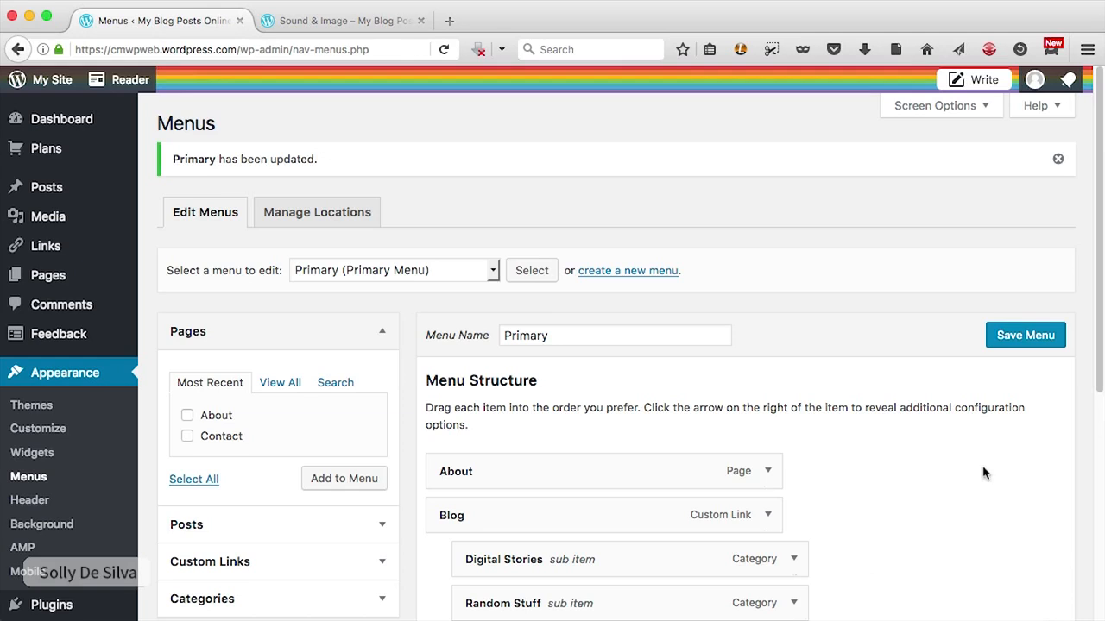
pyautogui.scroll(-3, 982, 472)
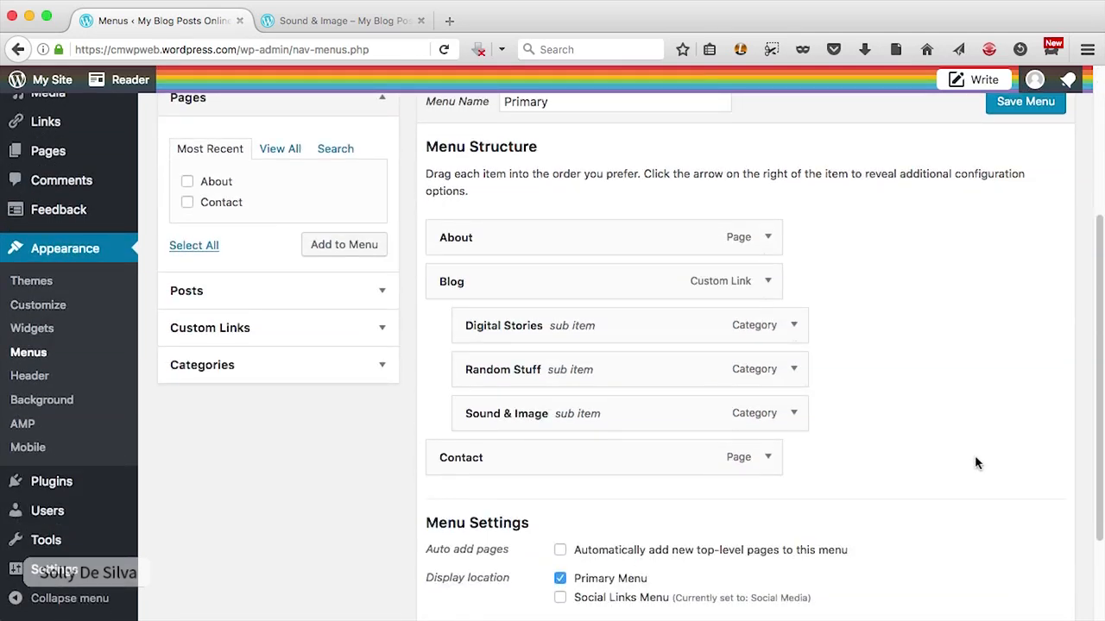
pyautogui.click(286, 20)
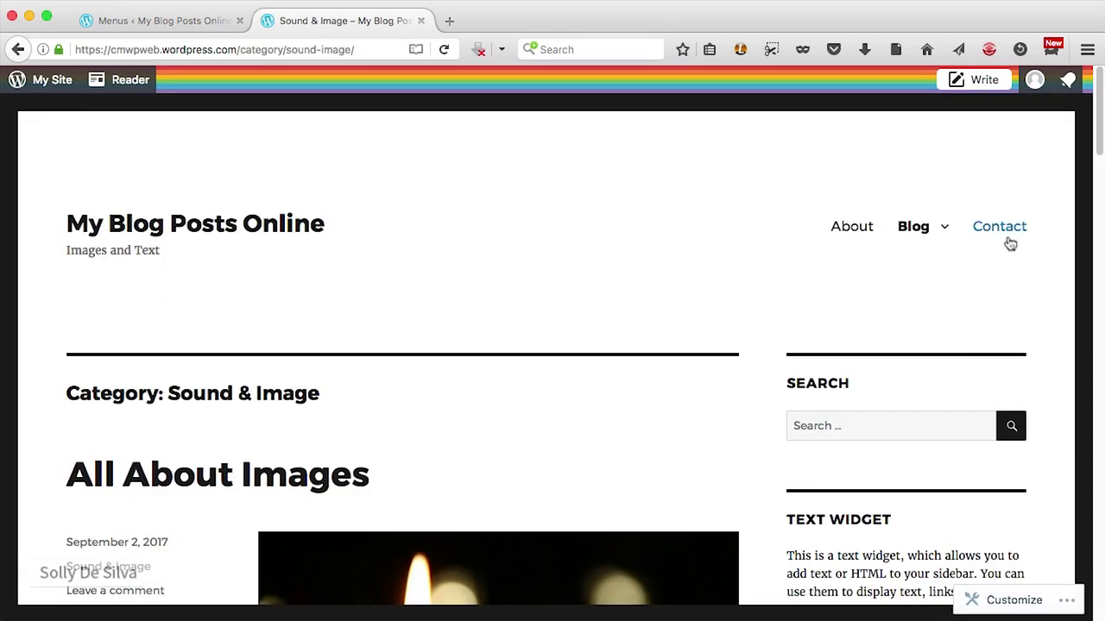
pyautogui.click(161, 22)
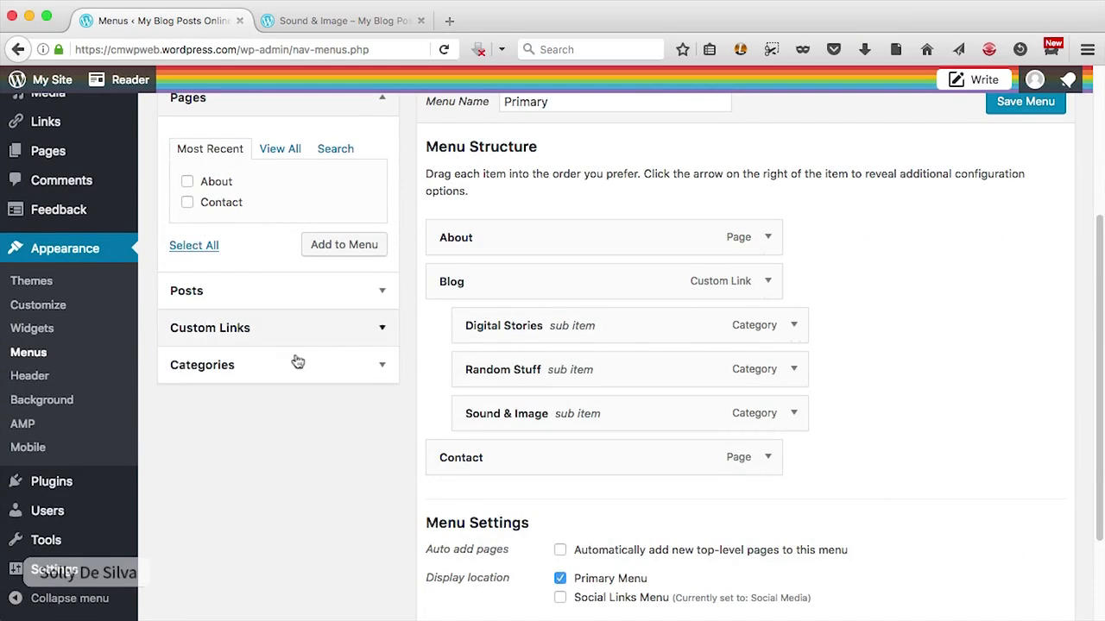
pyautogui.scroll(5, 298, 360)
pyautogui.scroll(-4, 291, 414)
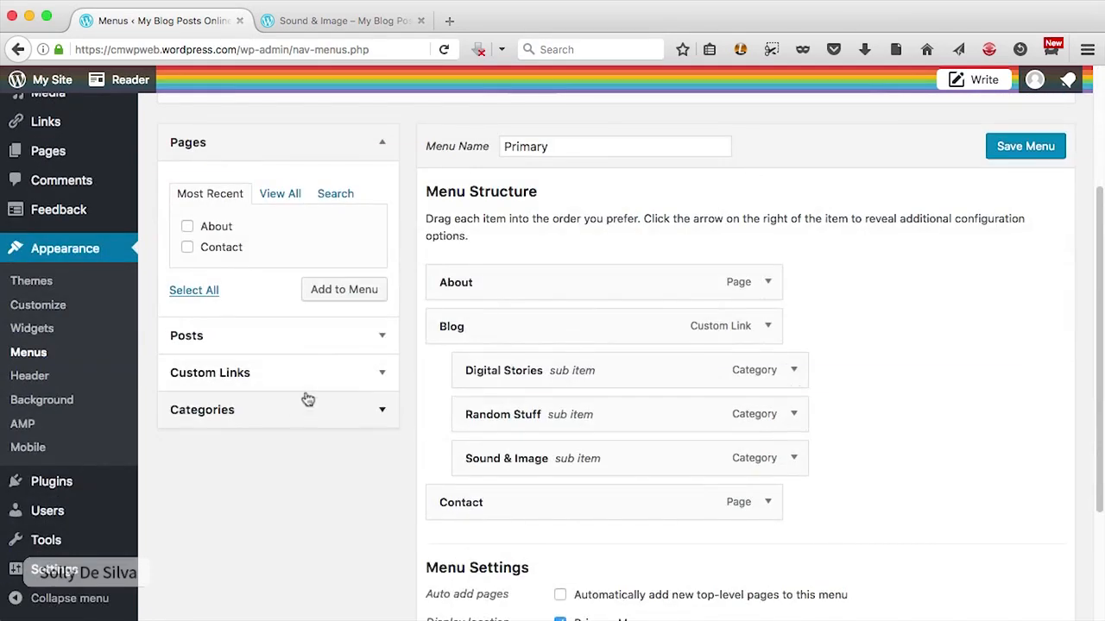
pyautogui.click(382, 375)
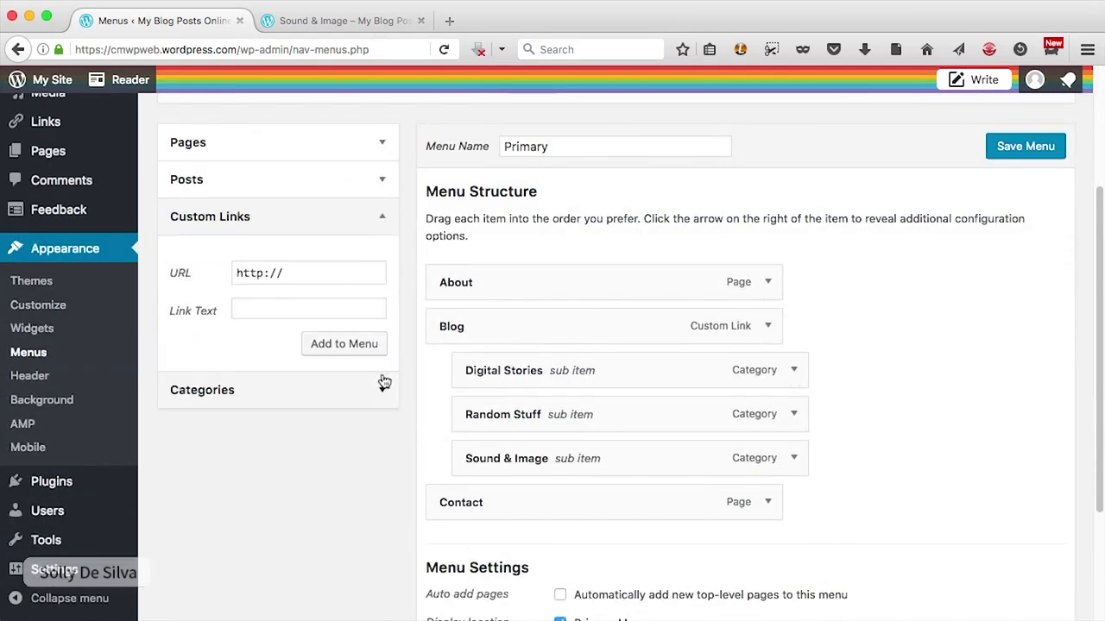
pyautogui.click(321, 271)
pyautogui.write('cmwpweb.wordpress.com')
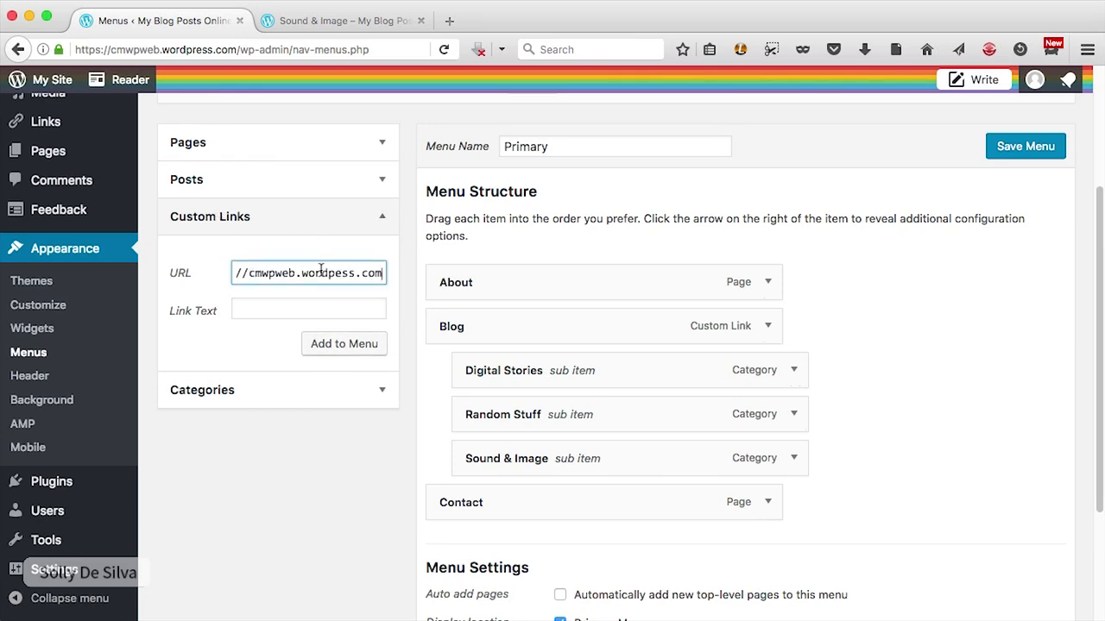
pyautogui.click(327, 313)
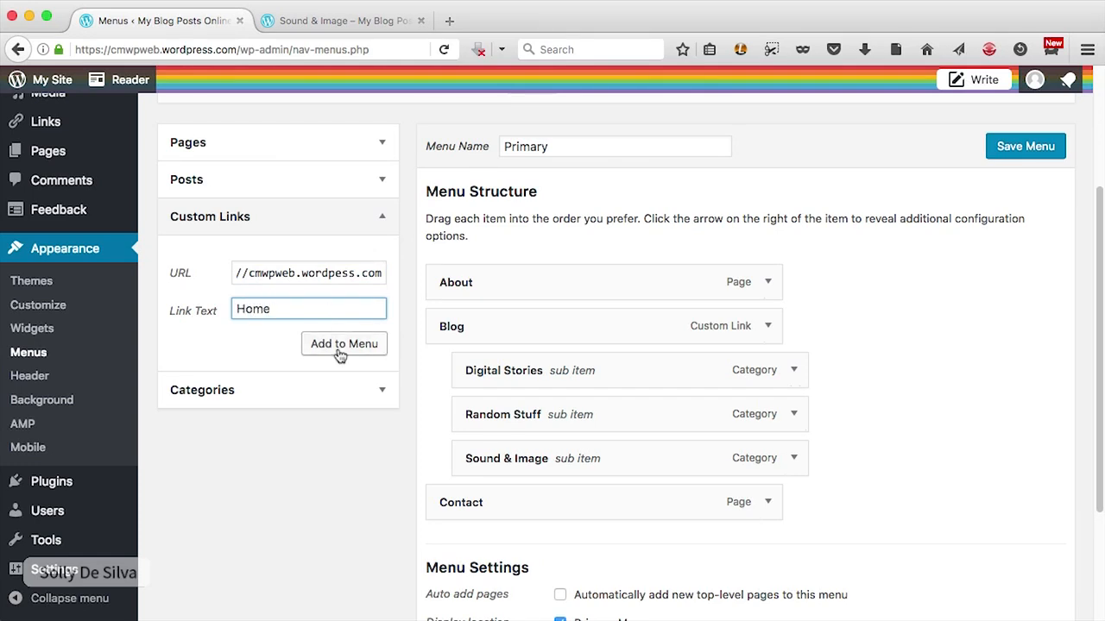
pyautogui.click(339, 349)
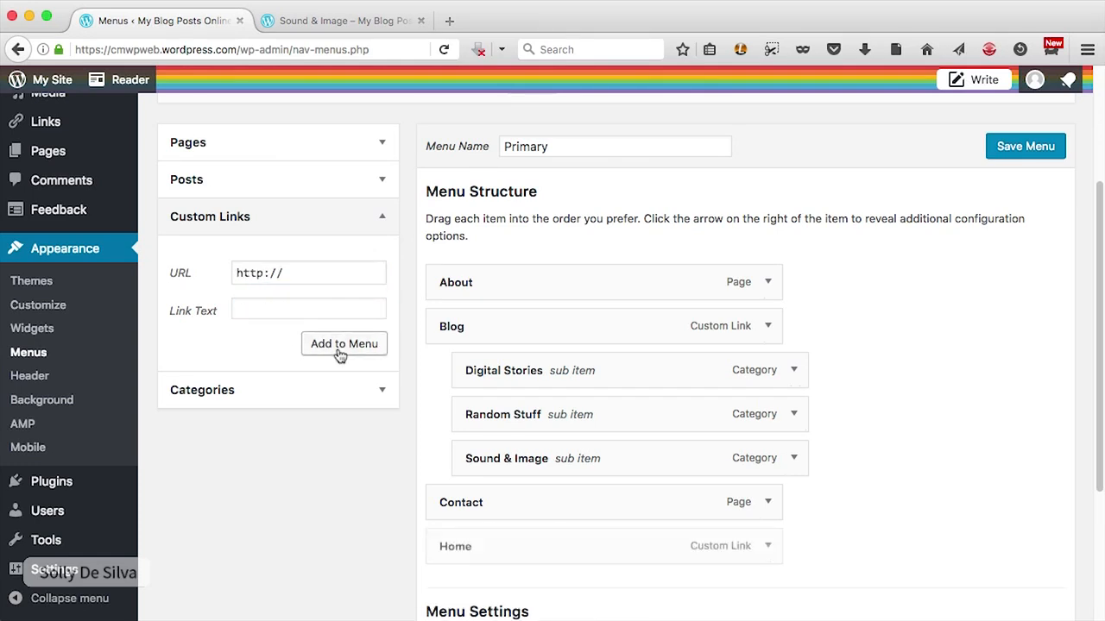
pyautogui.moveTo(458, 553); pyautogui.dragTo(449, 299)
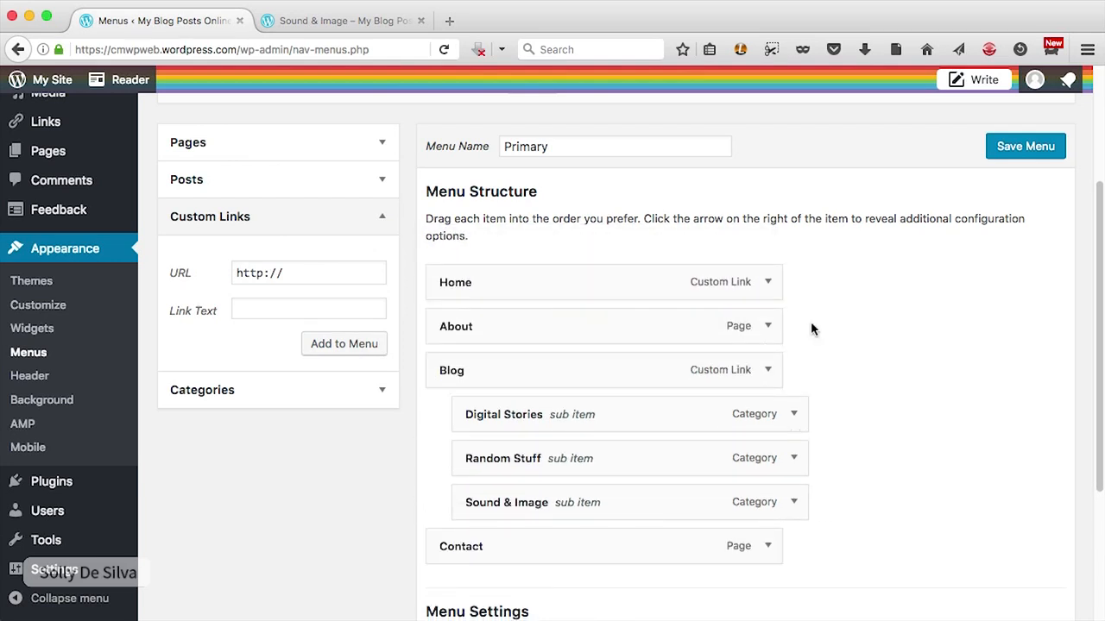
pyautogui.click(992, 151)
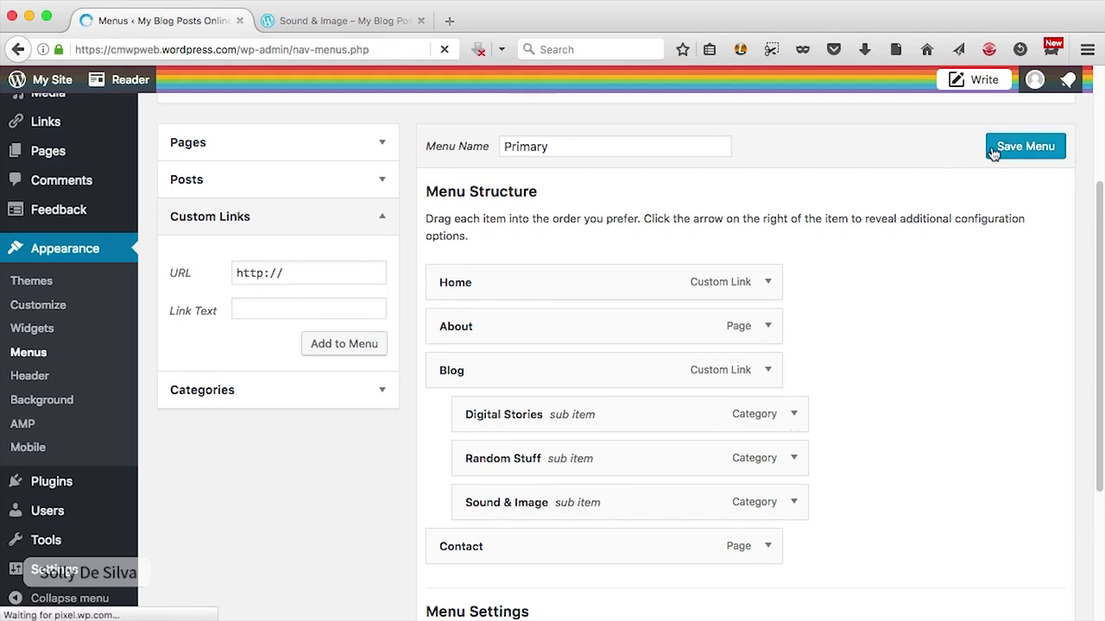
# Reload the live blog and check the Home link in the header navigation.
pyautogui.click(345, 21)
pyautogui.click(444, 49)
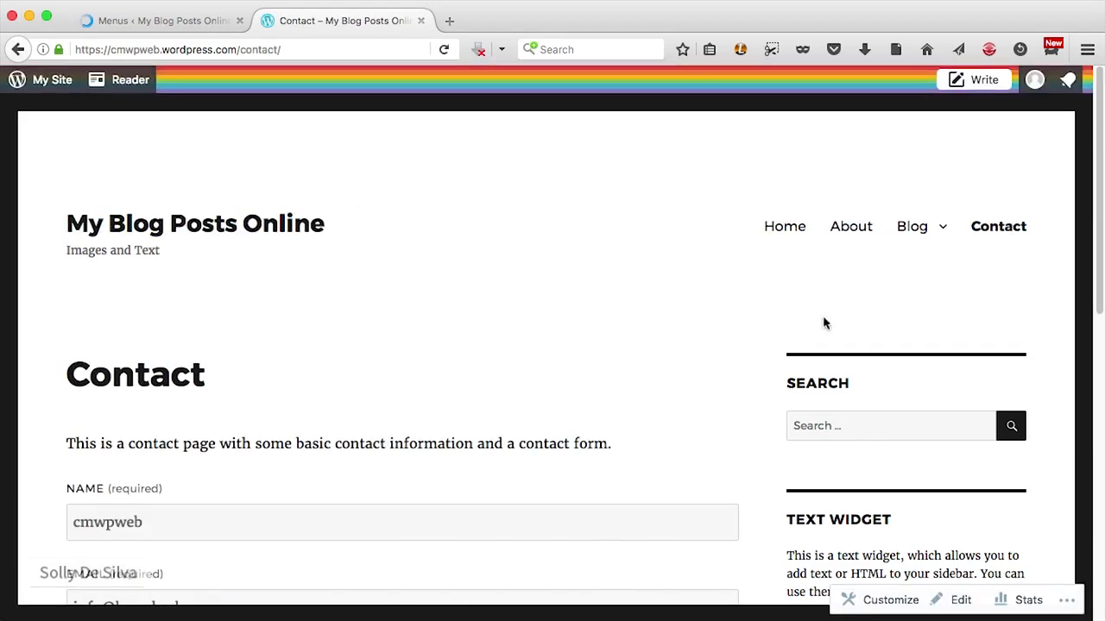
pyautogui.press('super+r')
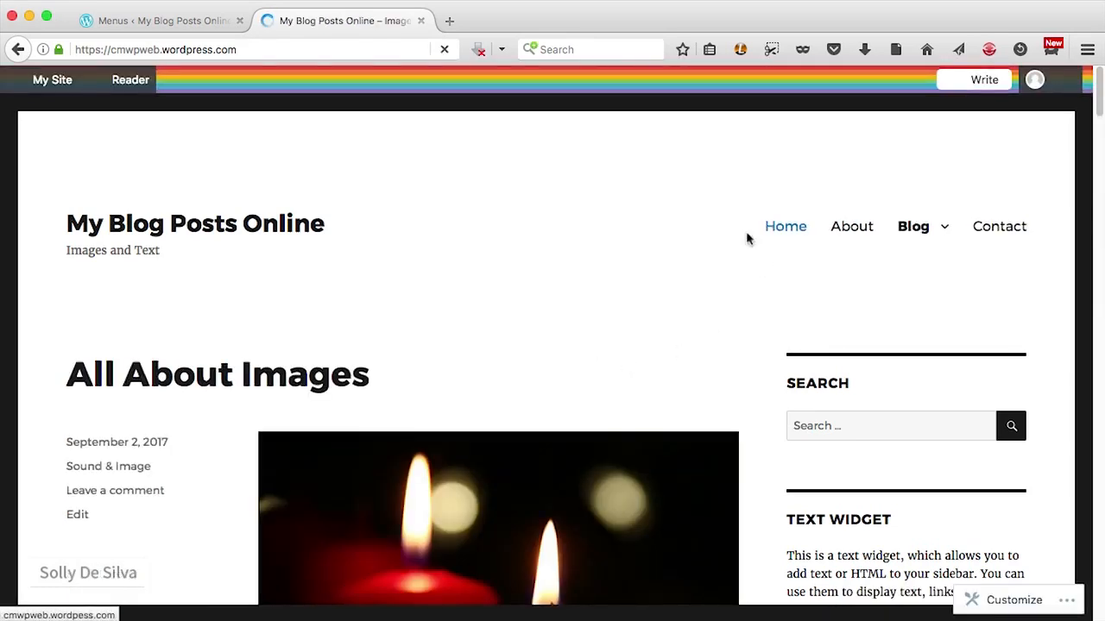
# Review the saved Primary menu structure and compare it with the navigation on the live blog's front page.
pyautogui.click(159, 20)
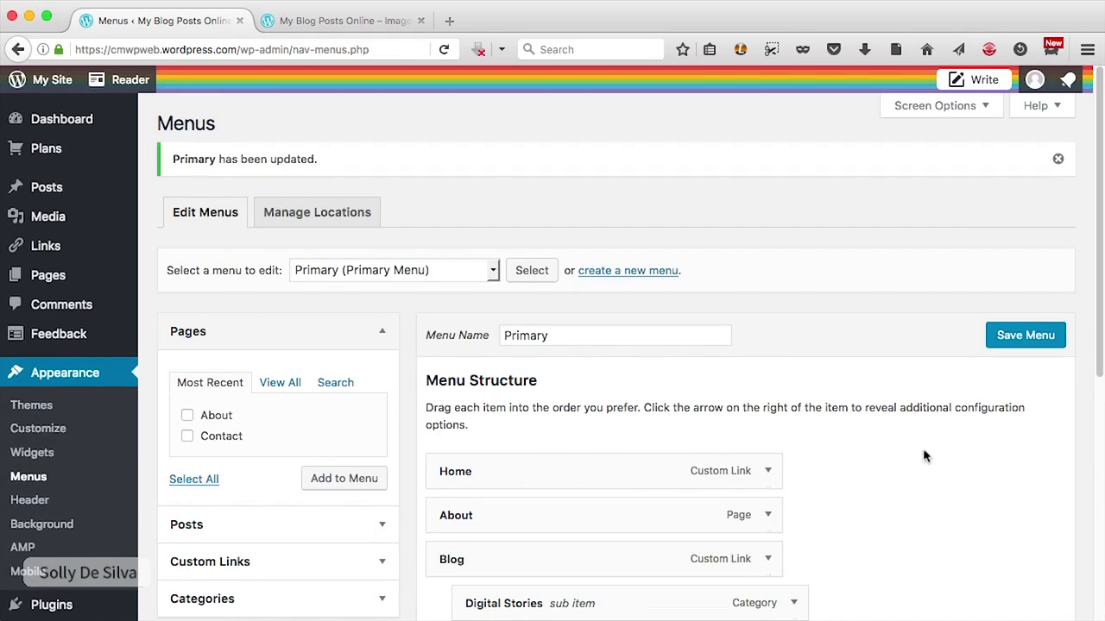
pyautogui.scroll(-3, 923, 449)
pyautogui.scroll(1, 922, 449)
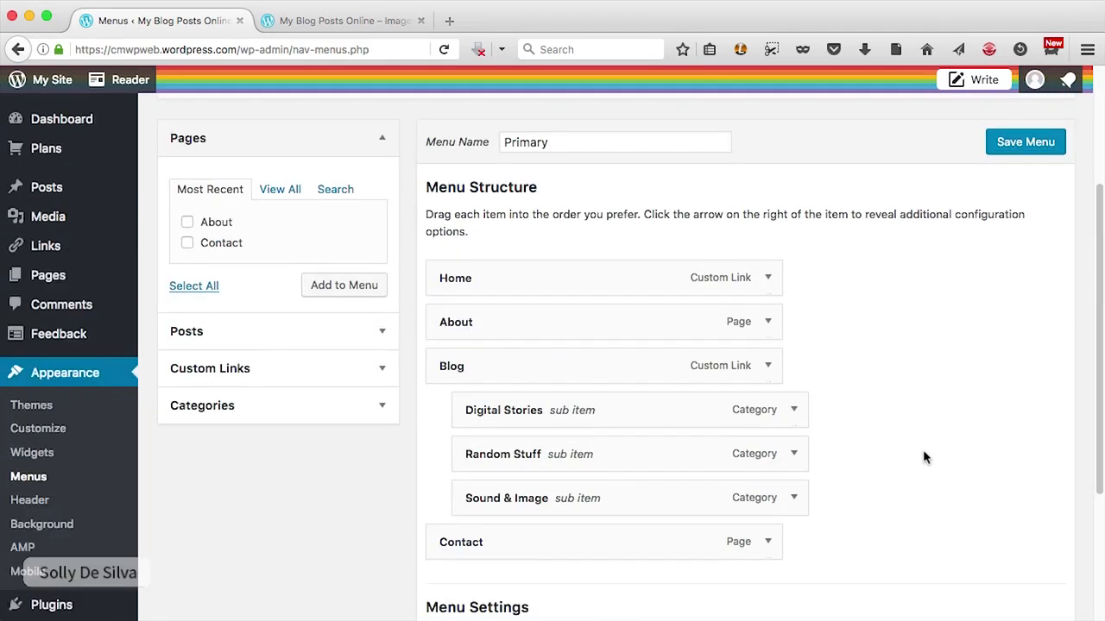
pyautogui.scroll(-2, 922, 449)
pyautogui.scroll(5, 923, 450)
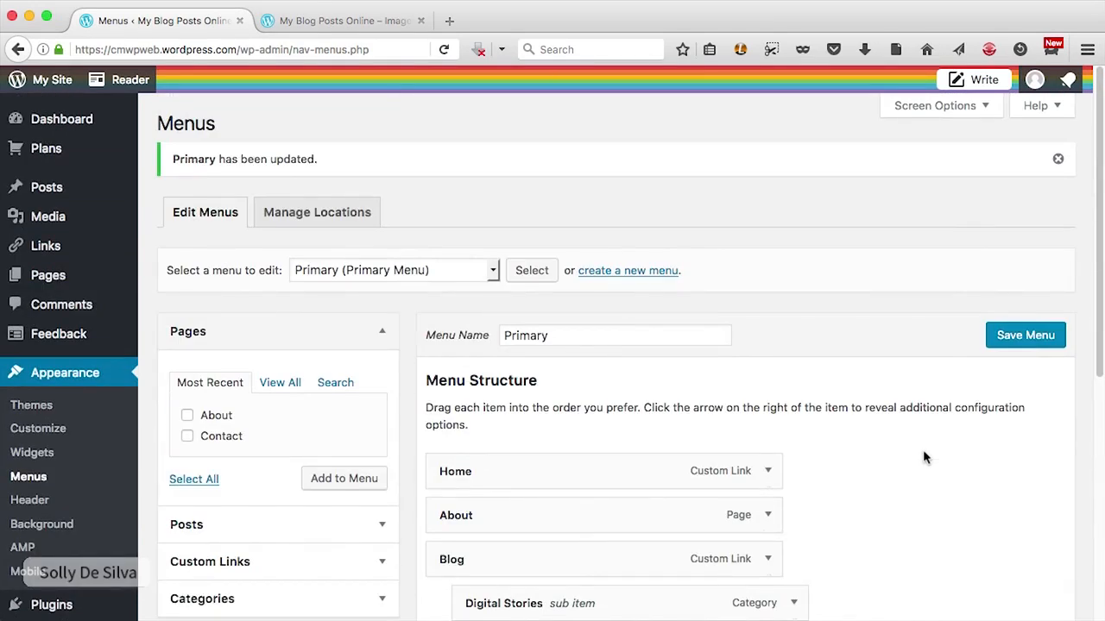
pyautogui.click(353, 25)
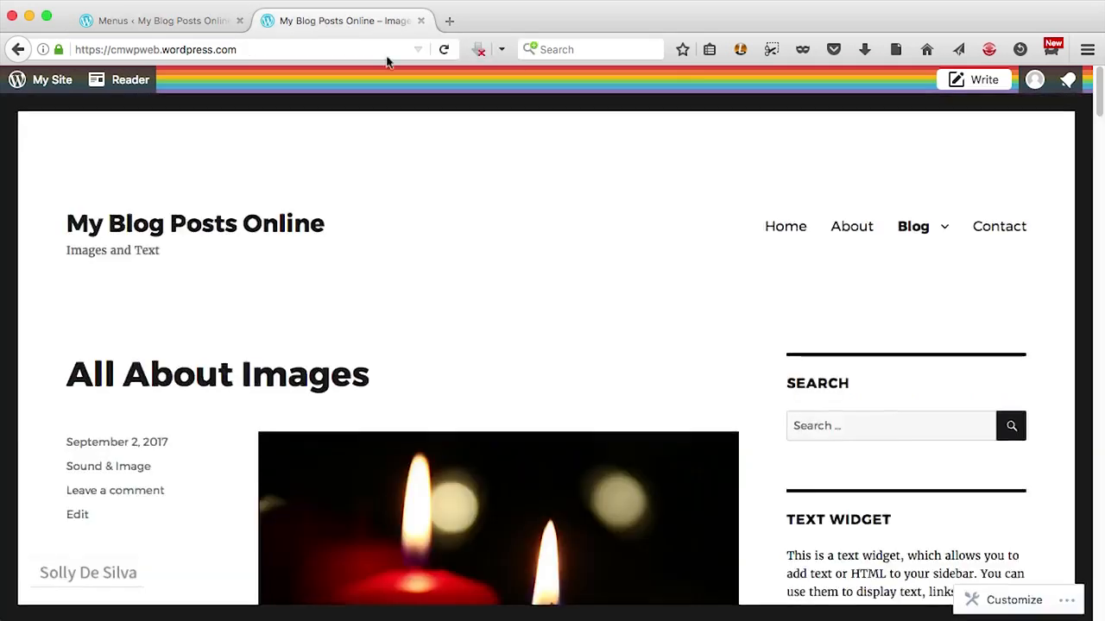
pyautogui.scroll(-3, 988, 380)
pyautogui.scroll(3, 988, 380)
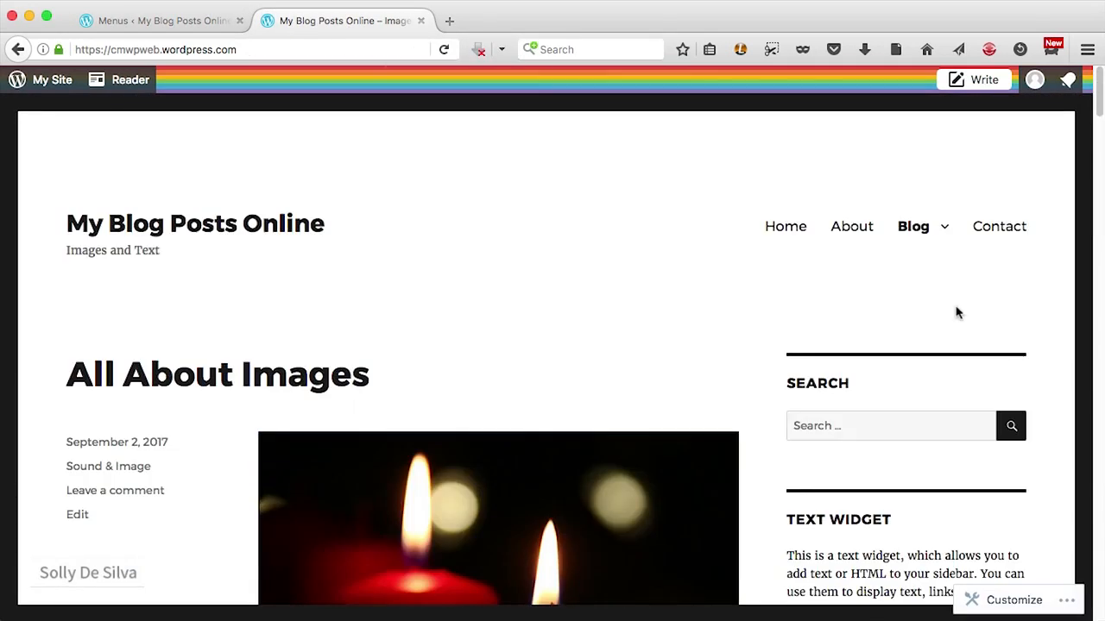